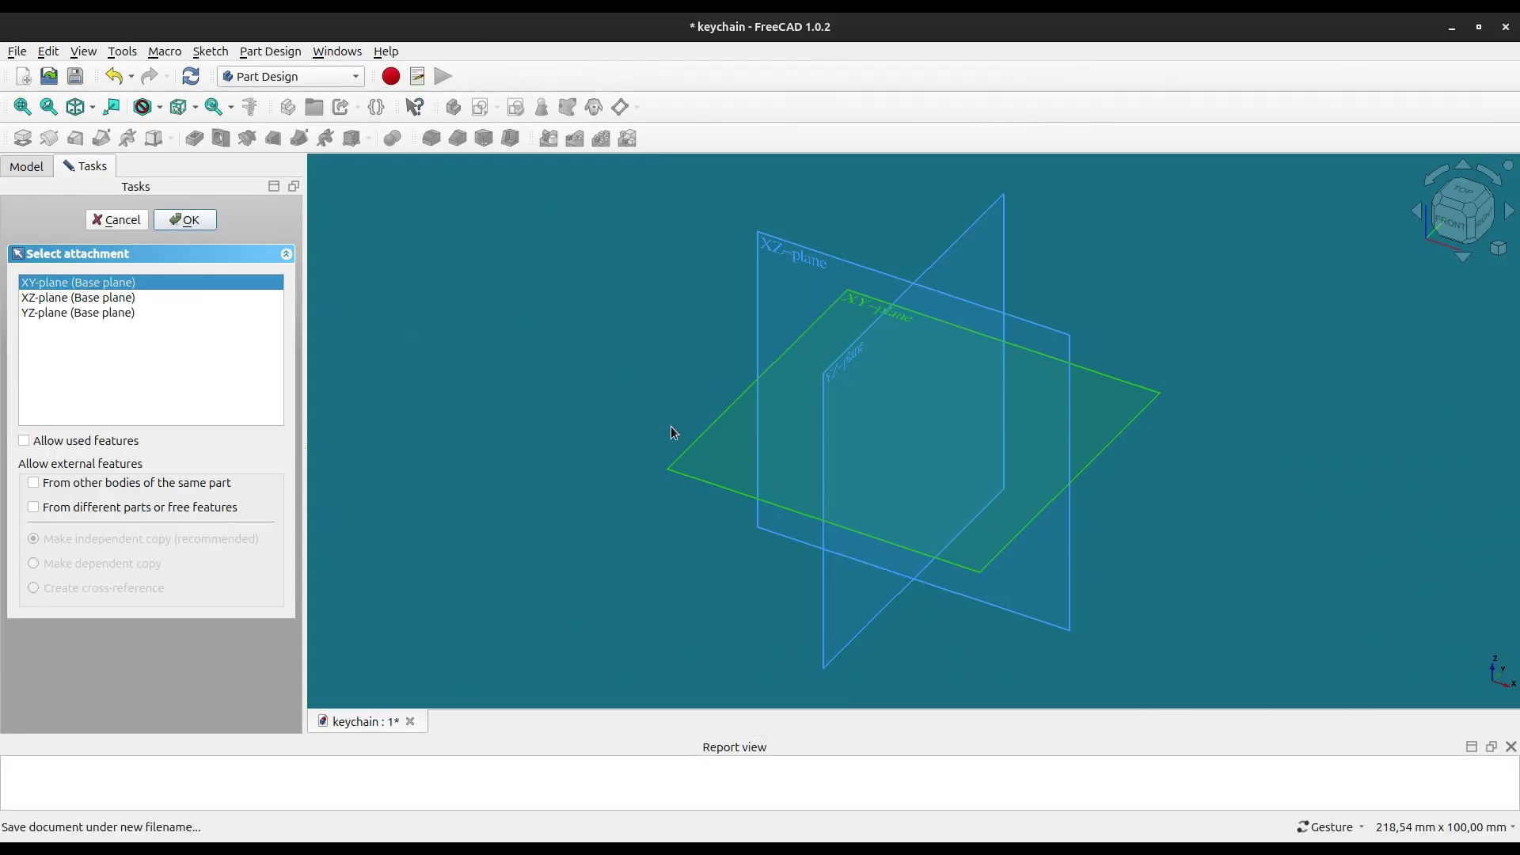
- Create a sketch on the XY base plane for the keychain profile
click(202, 220)
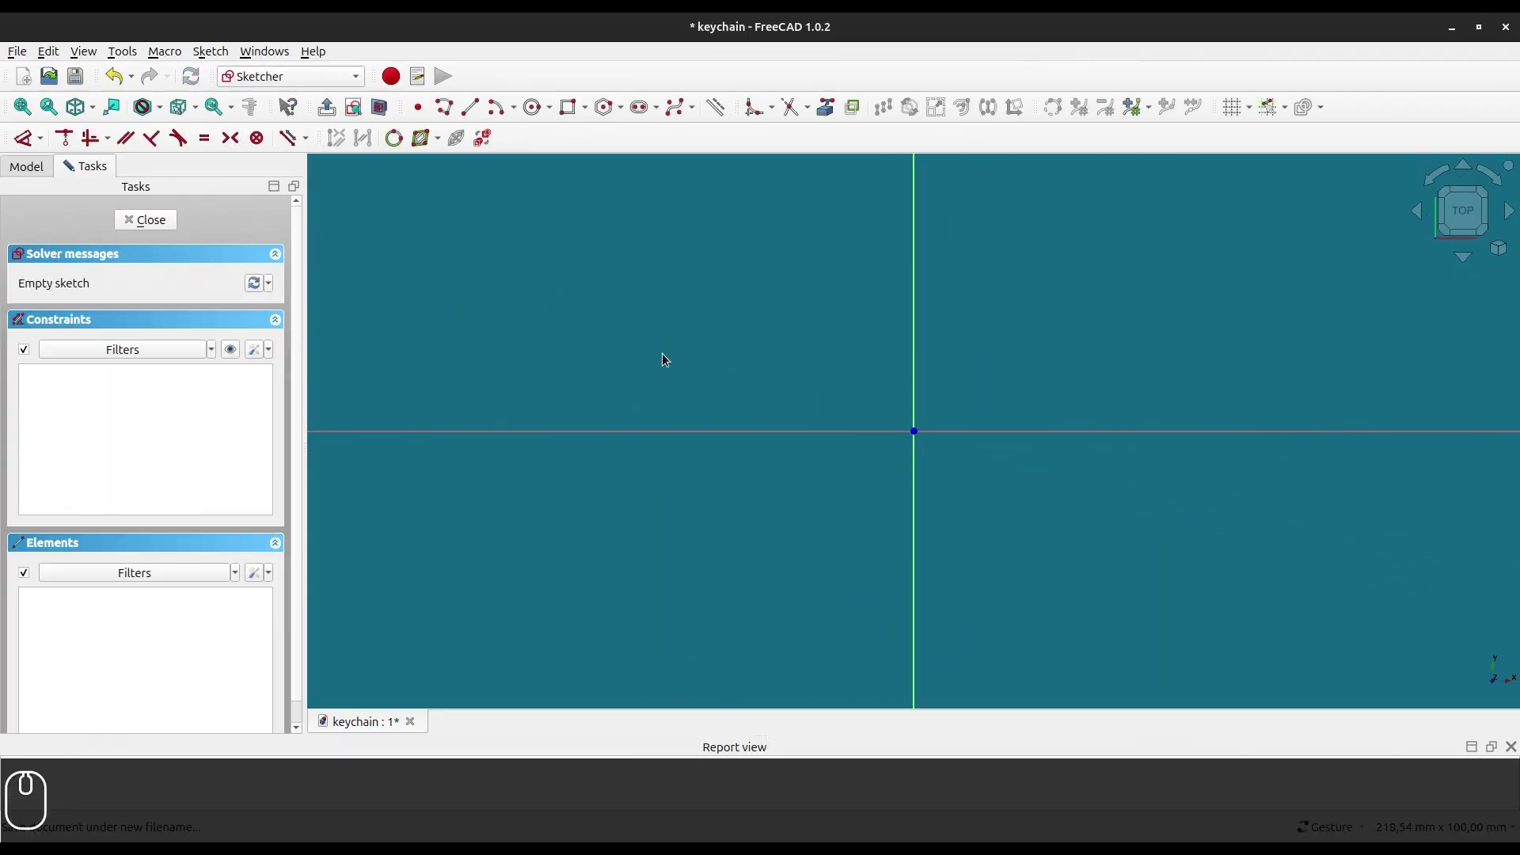
scroll(599, 325, down, 2)
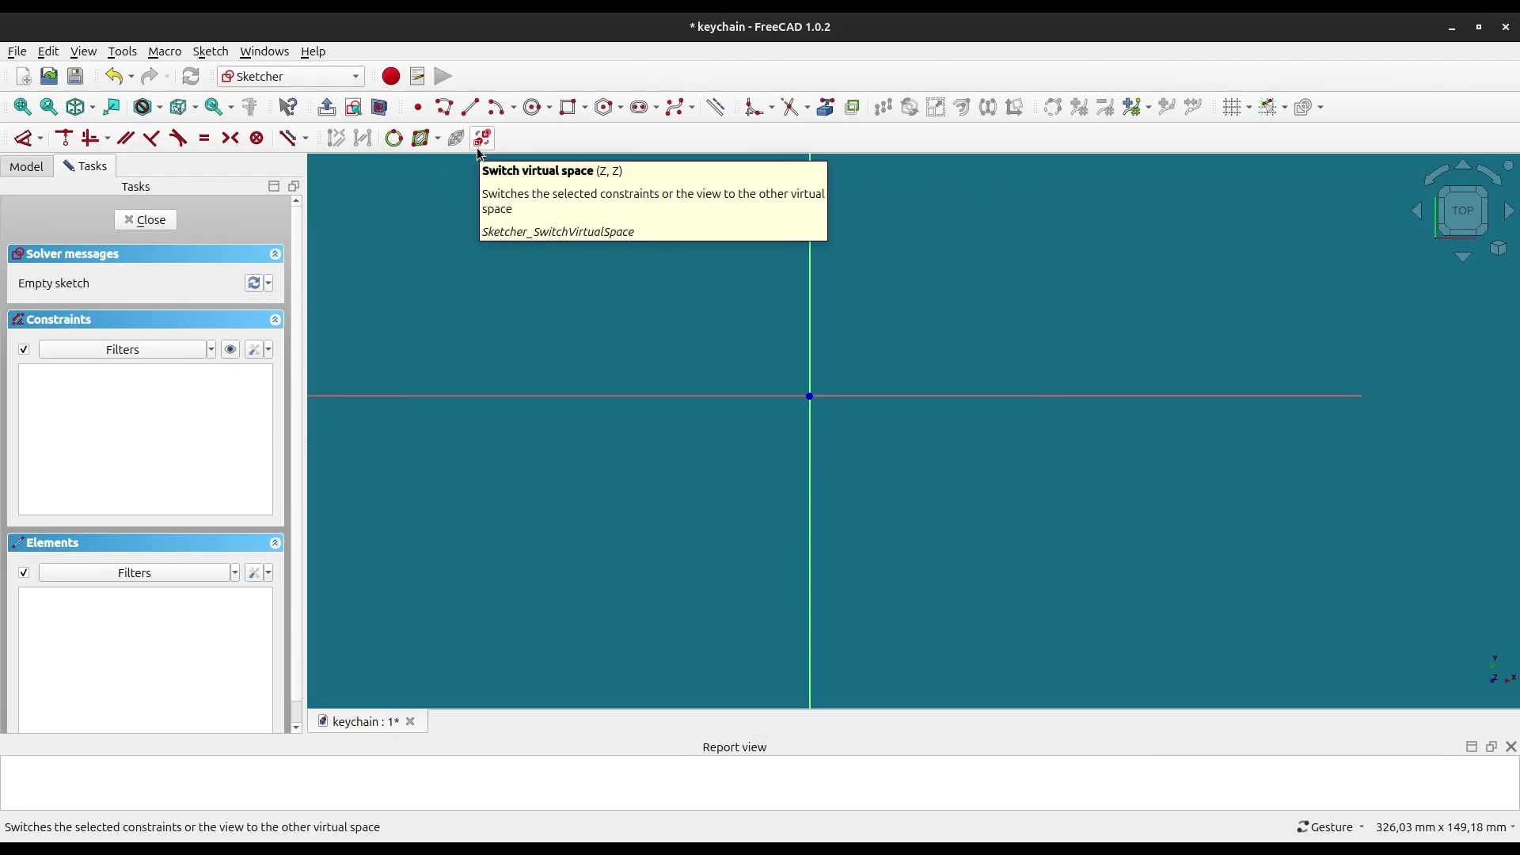
key(Escape)
key(Escape)
key(Escape)
key(Escape)
scroll(785, 378, up, 2)
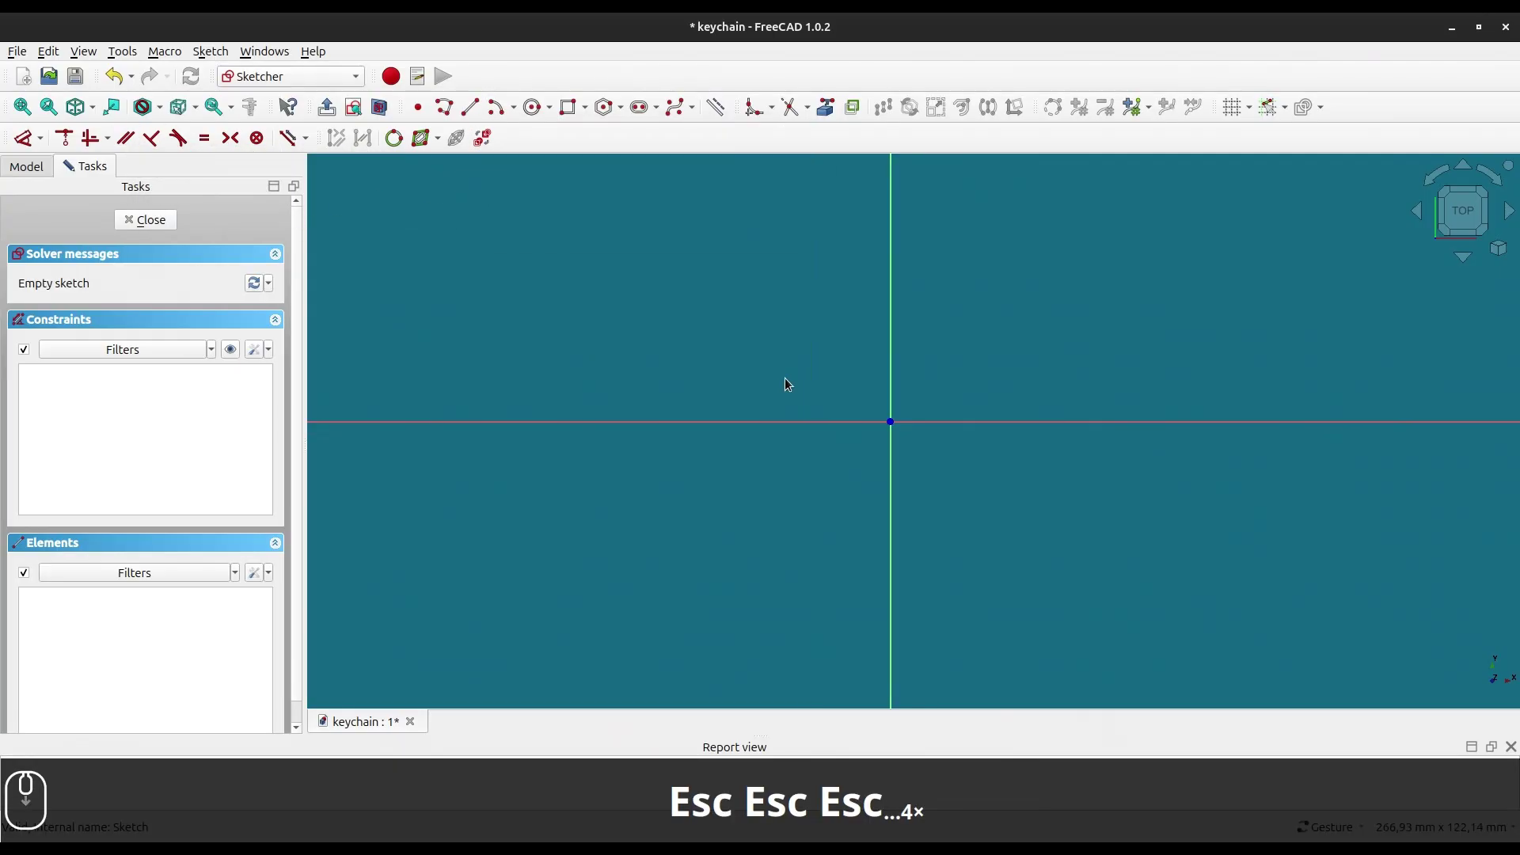
right_drag(858, 369, 824, 370)
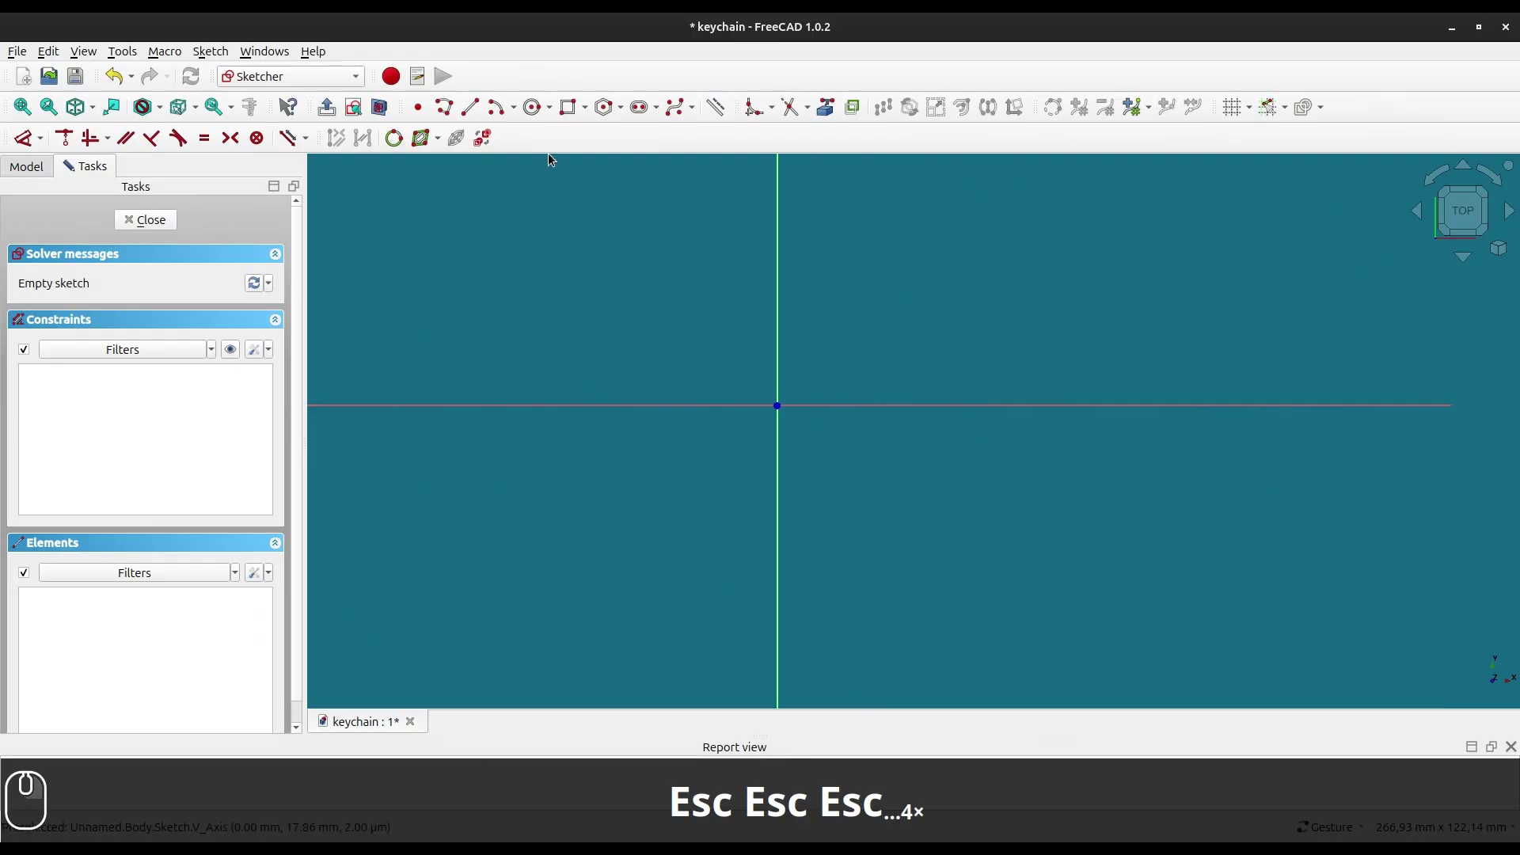
click(535, 108)
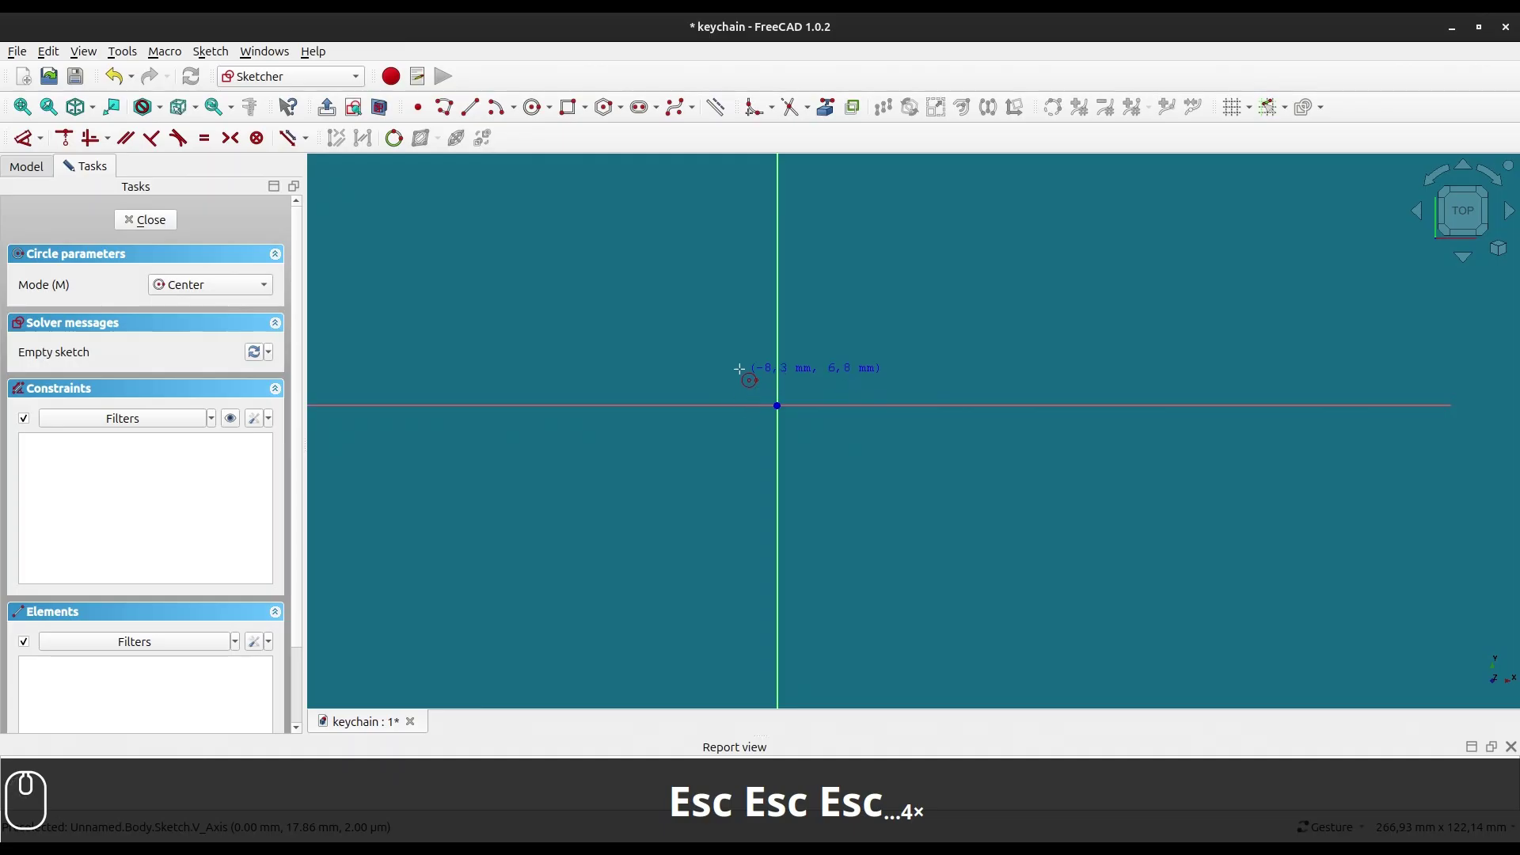
click(547, 108)
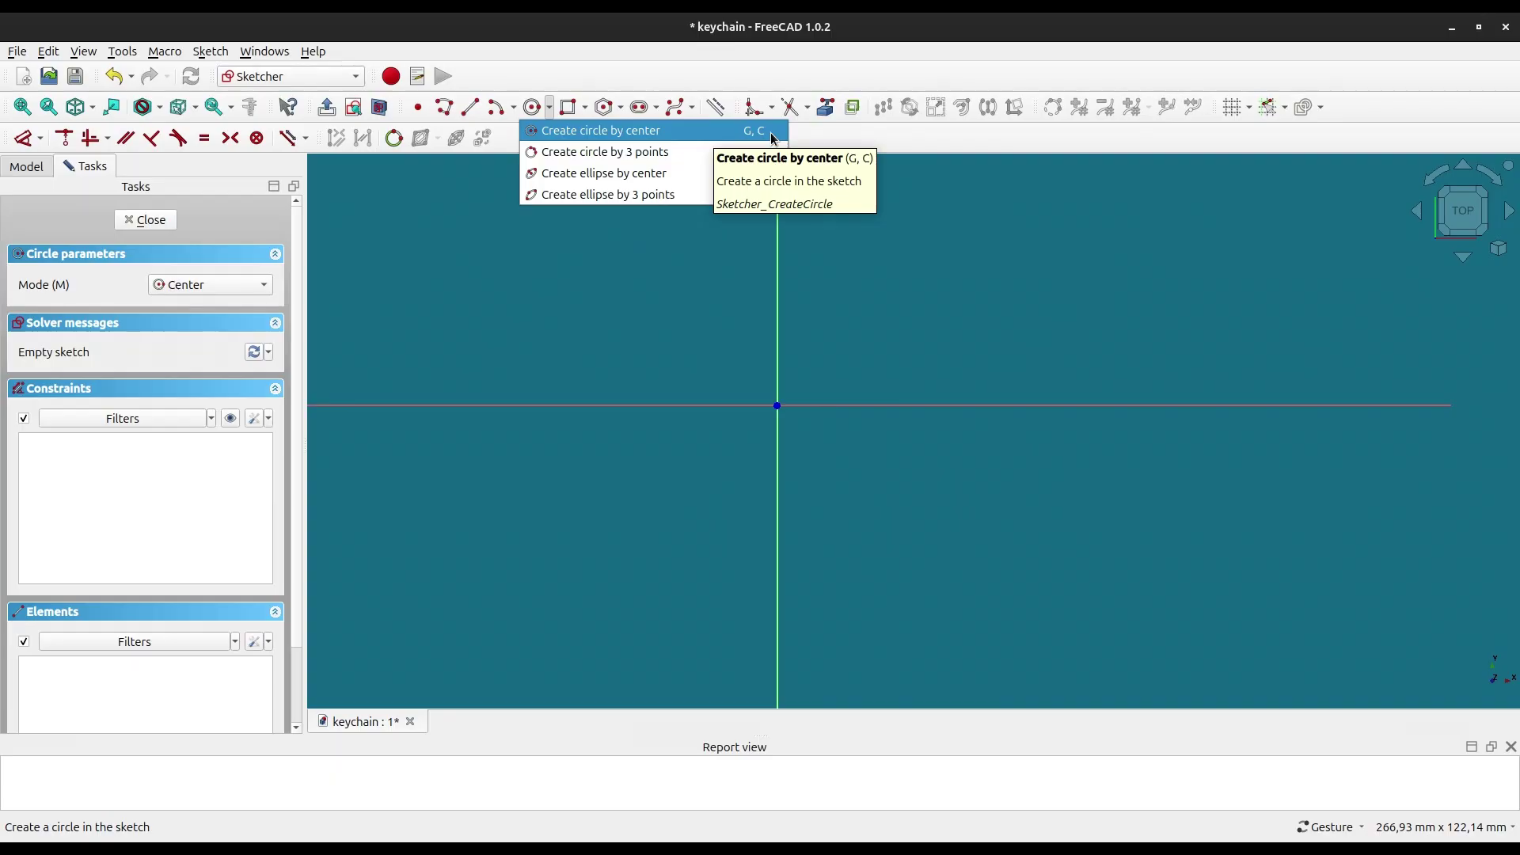
key(Escape)
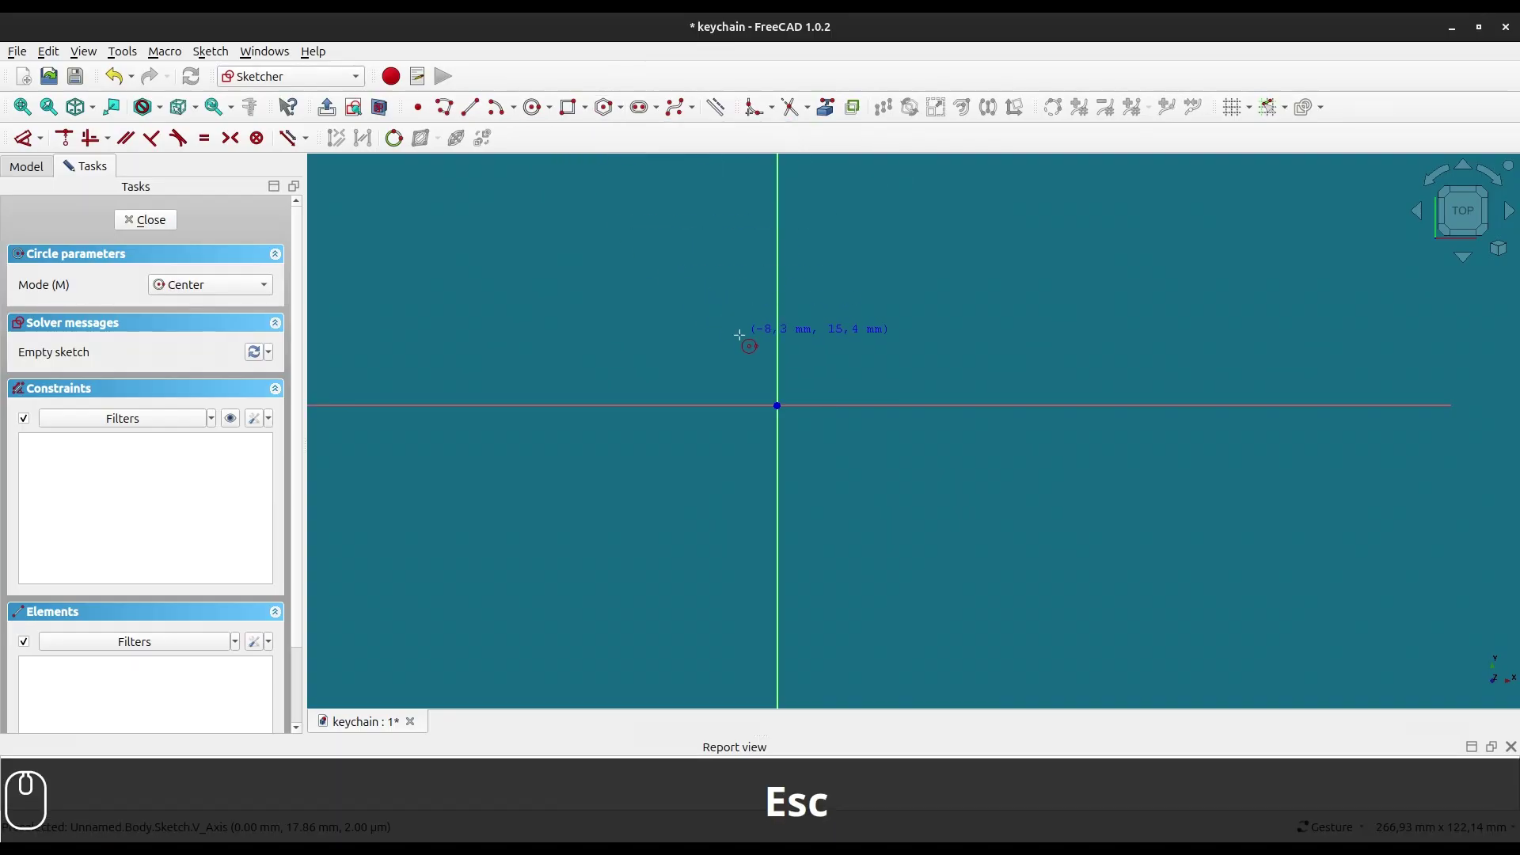
key(Escape)
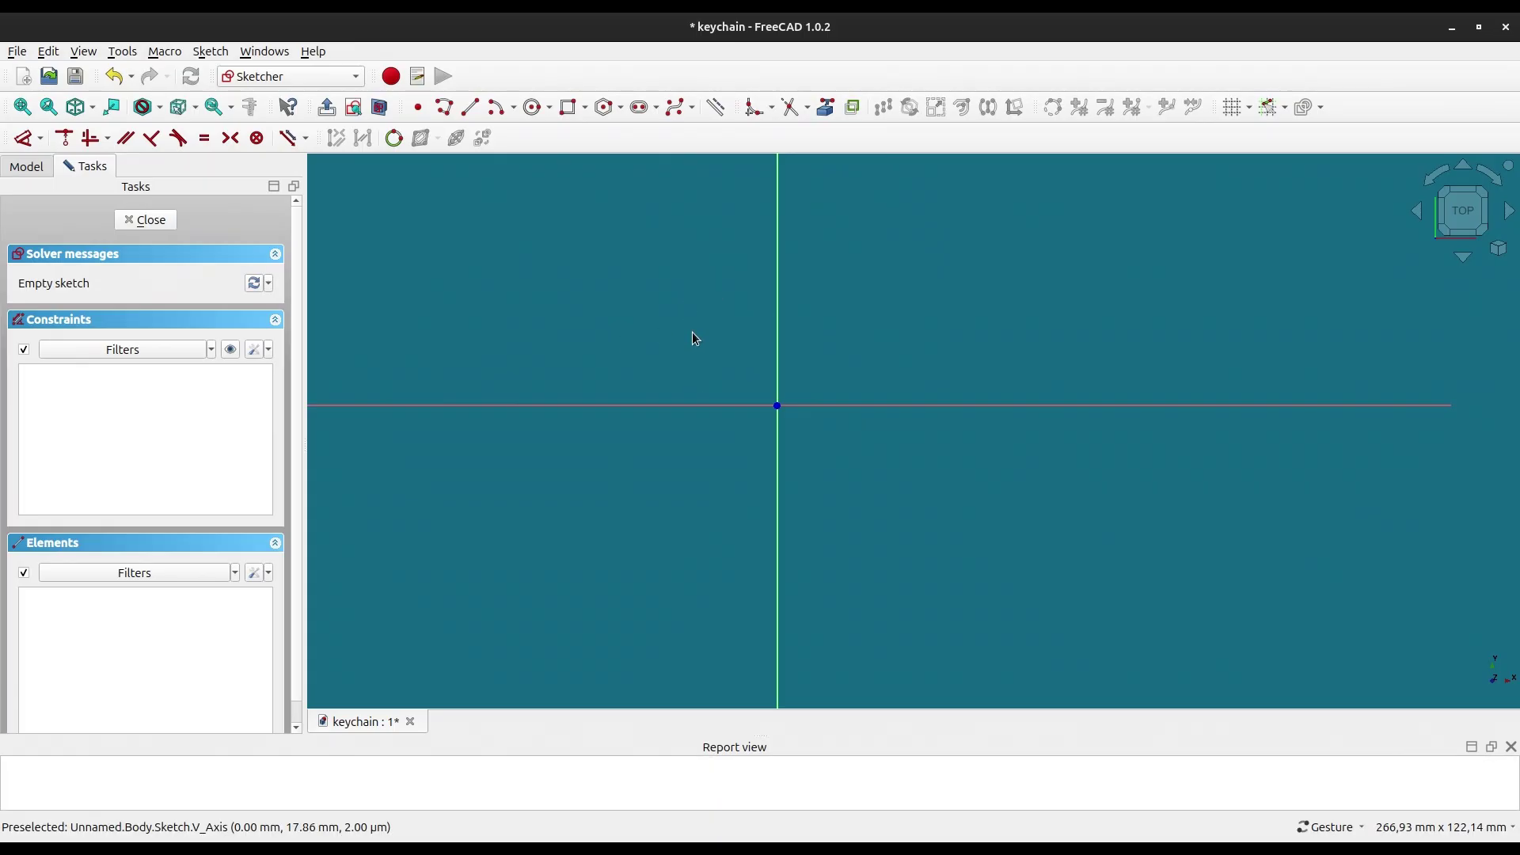
- Draw a circle centred on the sketch origin, about 25 mm in diameter
key(g)
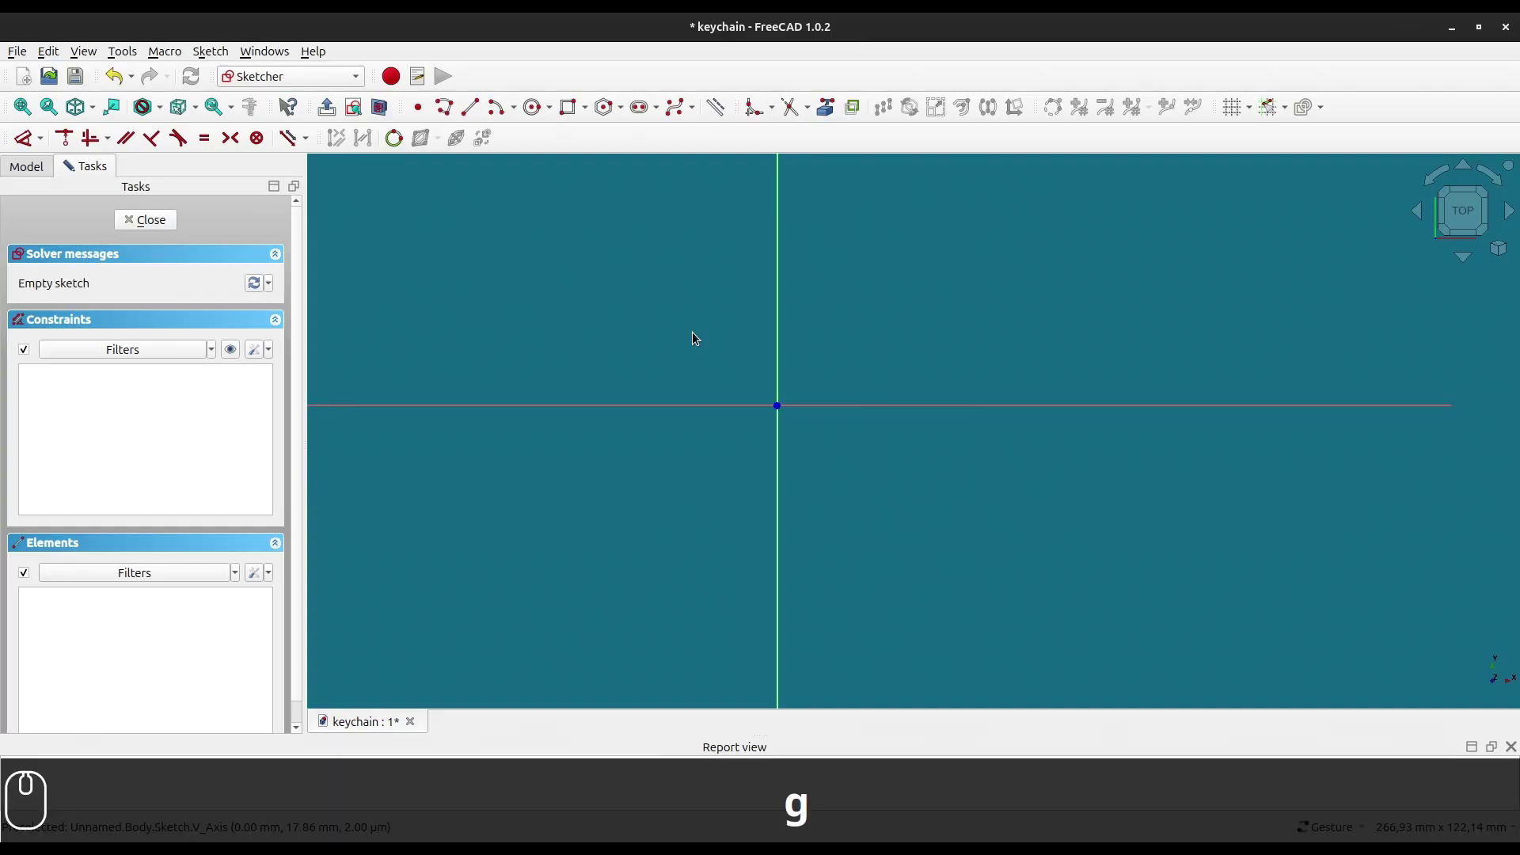
key(c)
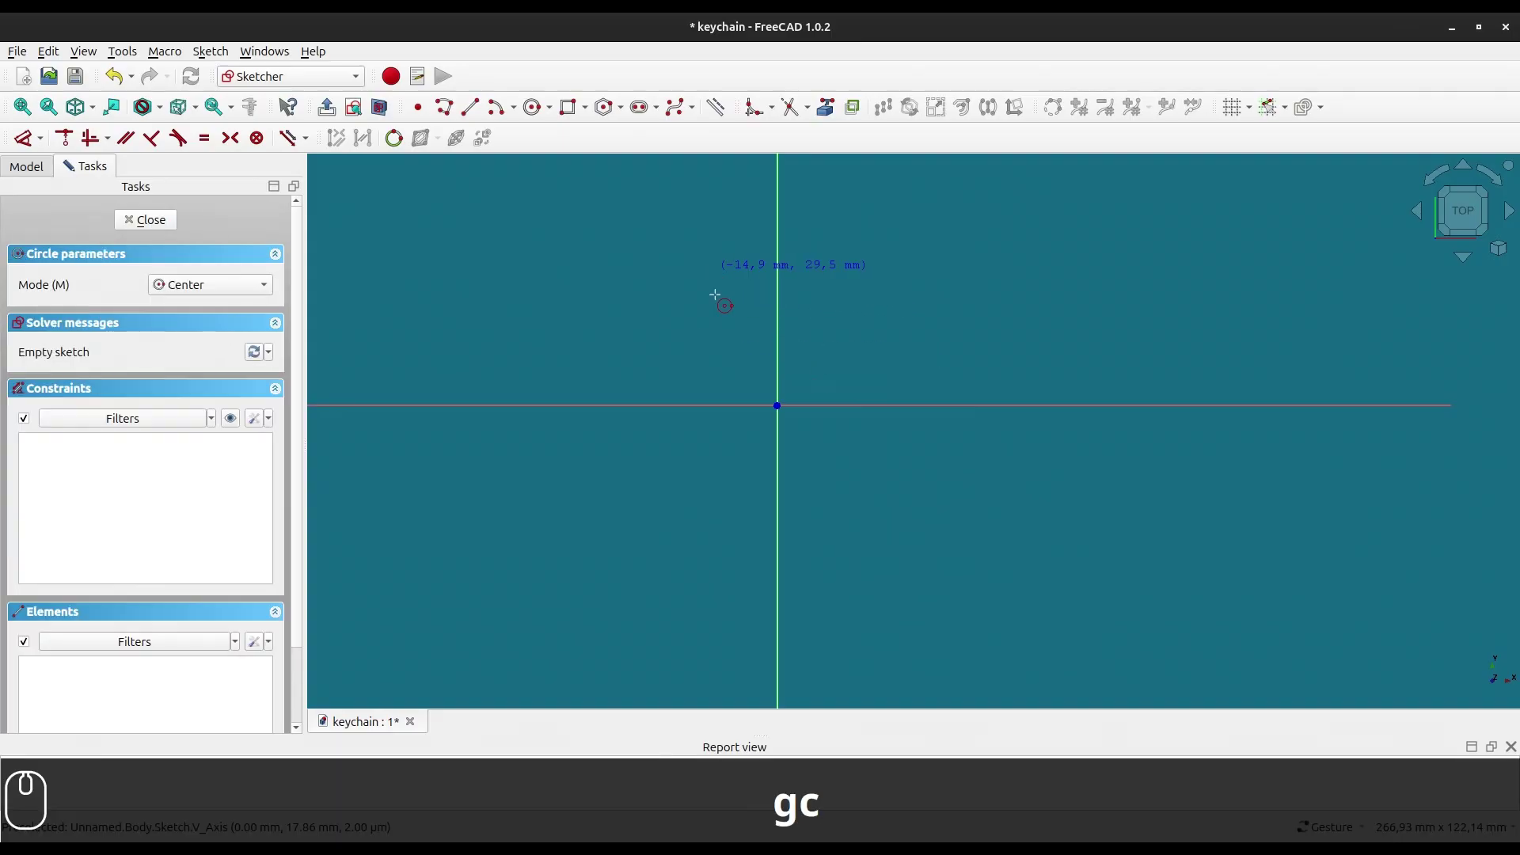
click(777, 405)
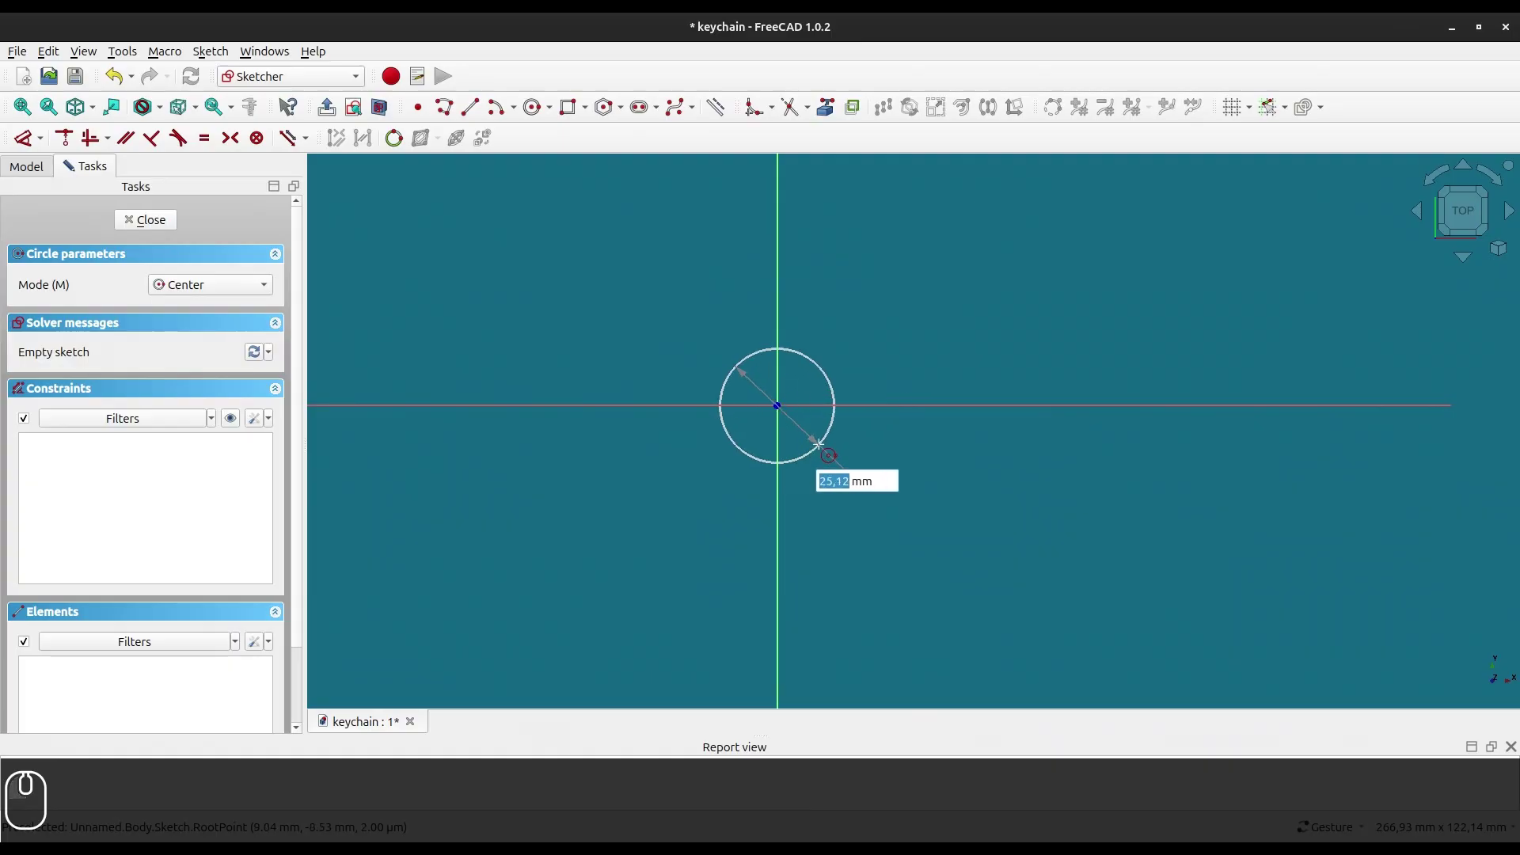
click(819, 445)
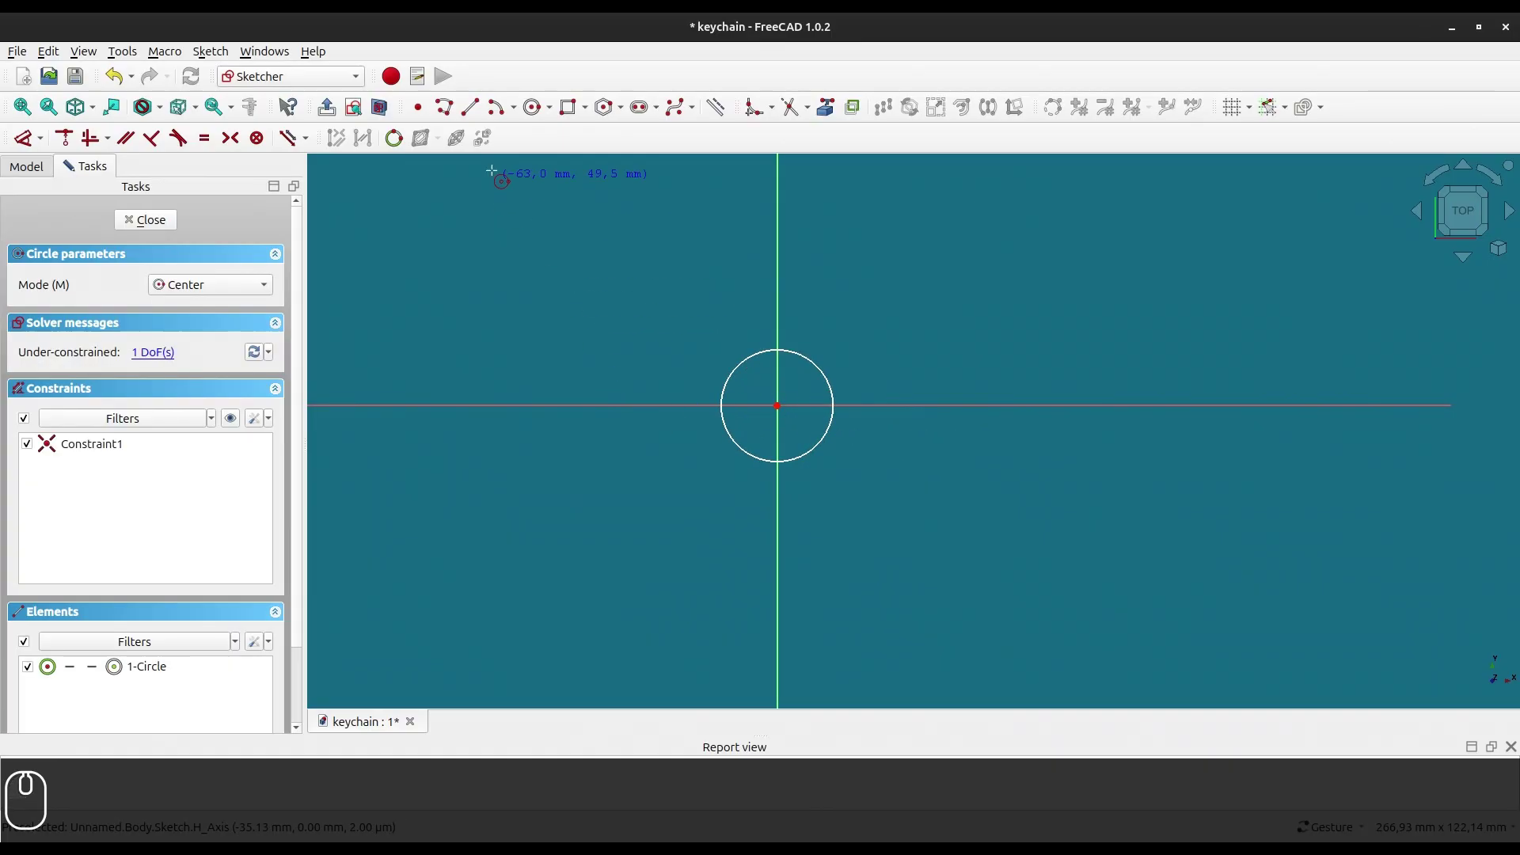
- Draw a larger arc centred on the origin around the circle, leaving it open on the positive X side
key(g)
key(a)
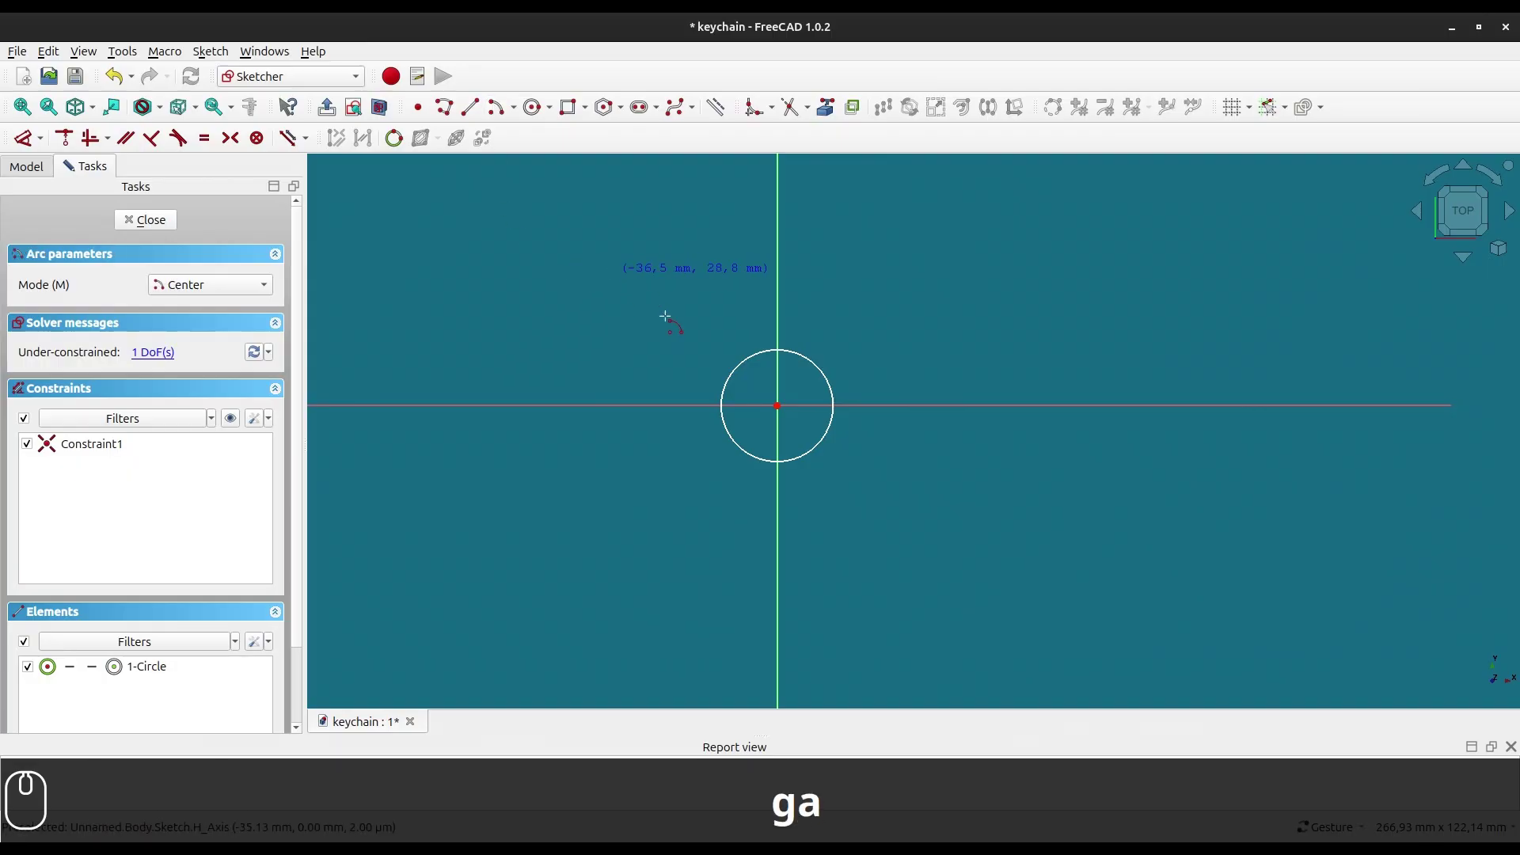
click(776, 406)
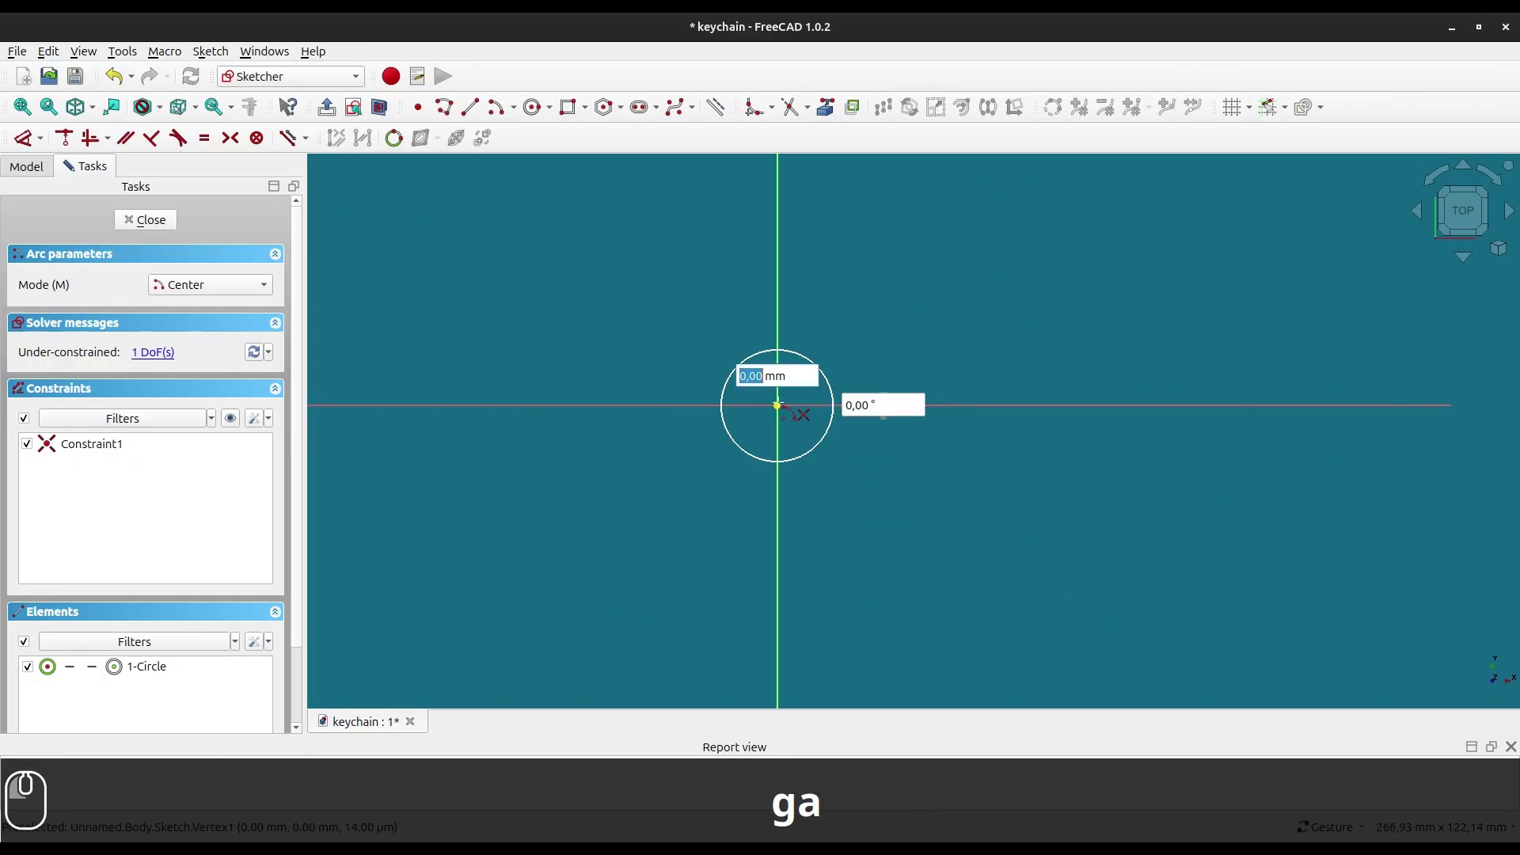
click(853, 330)
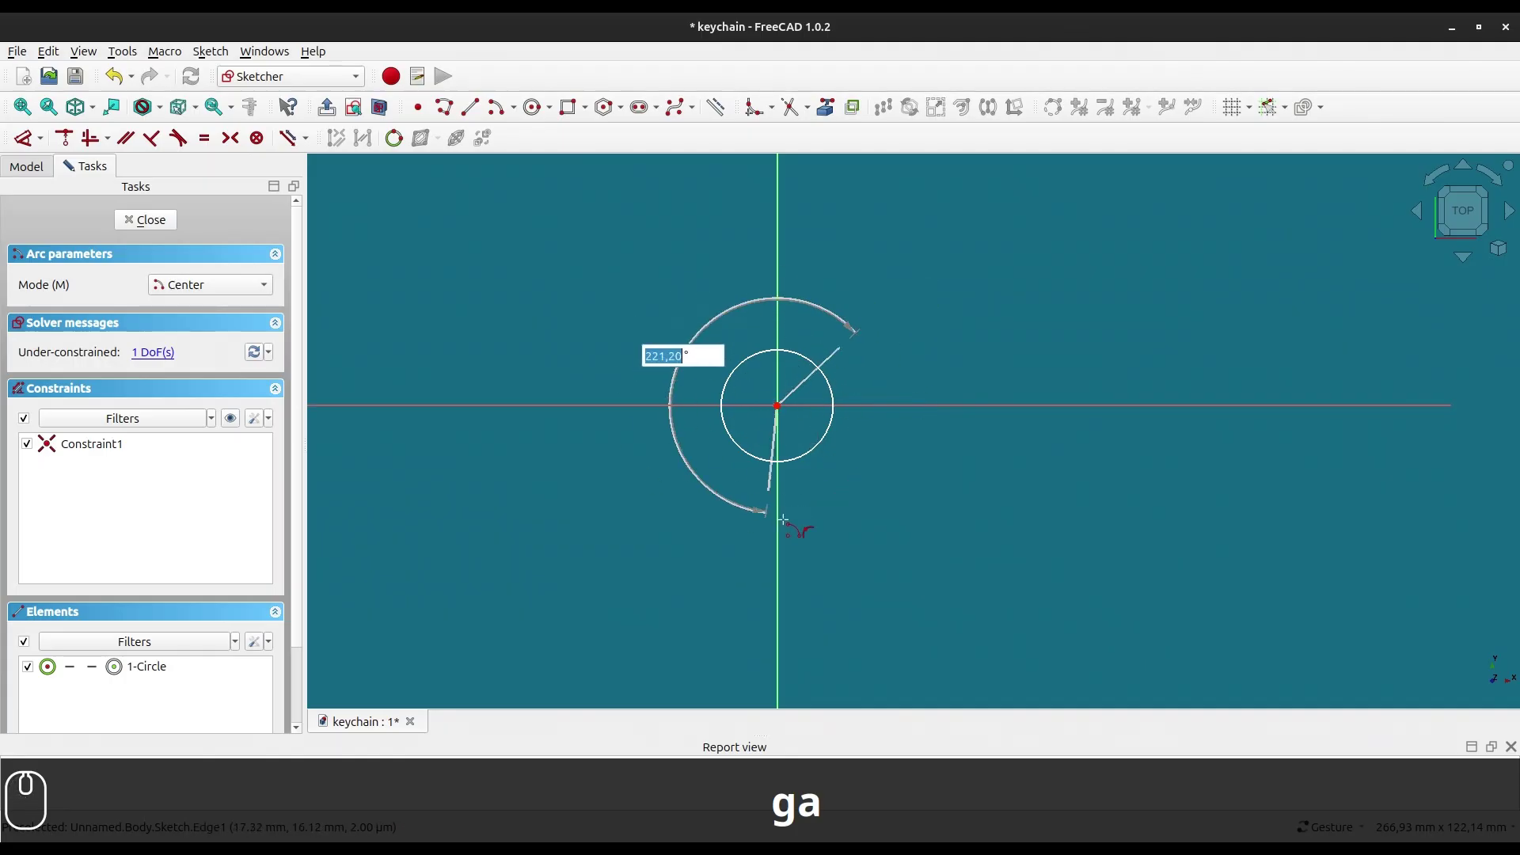
click(877, 489)
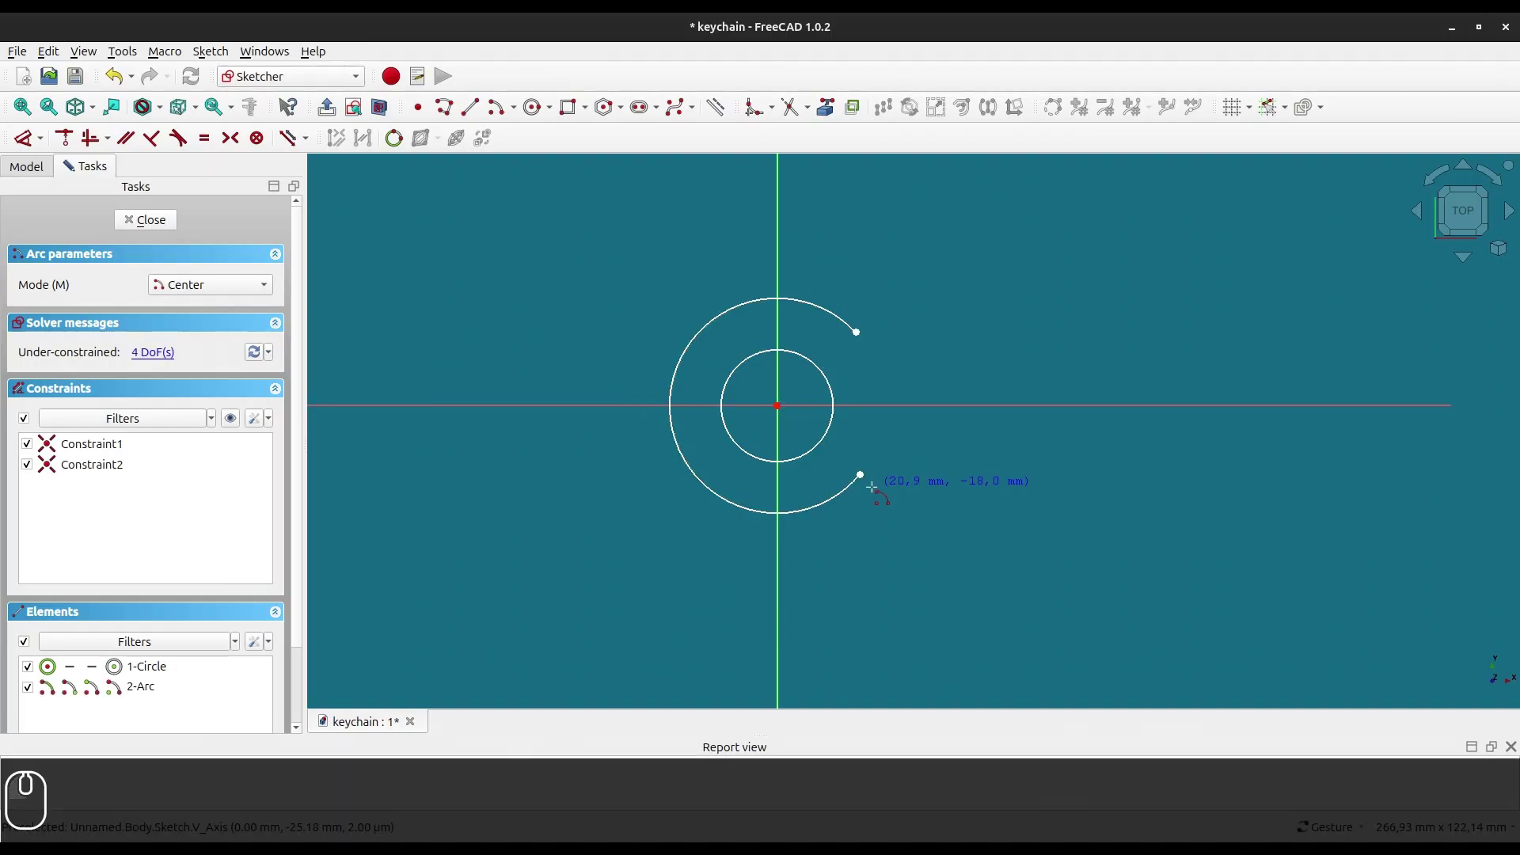
- Draw a horizontal line about 160 mm long from the arc's upper endpoint in the positive X direction
key(g)
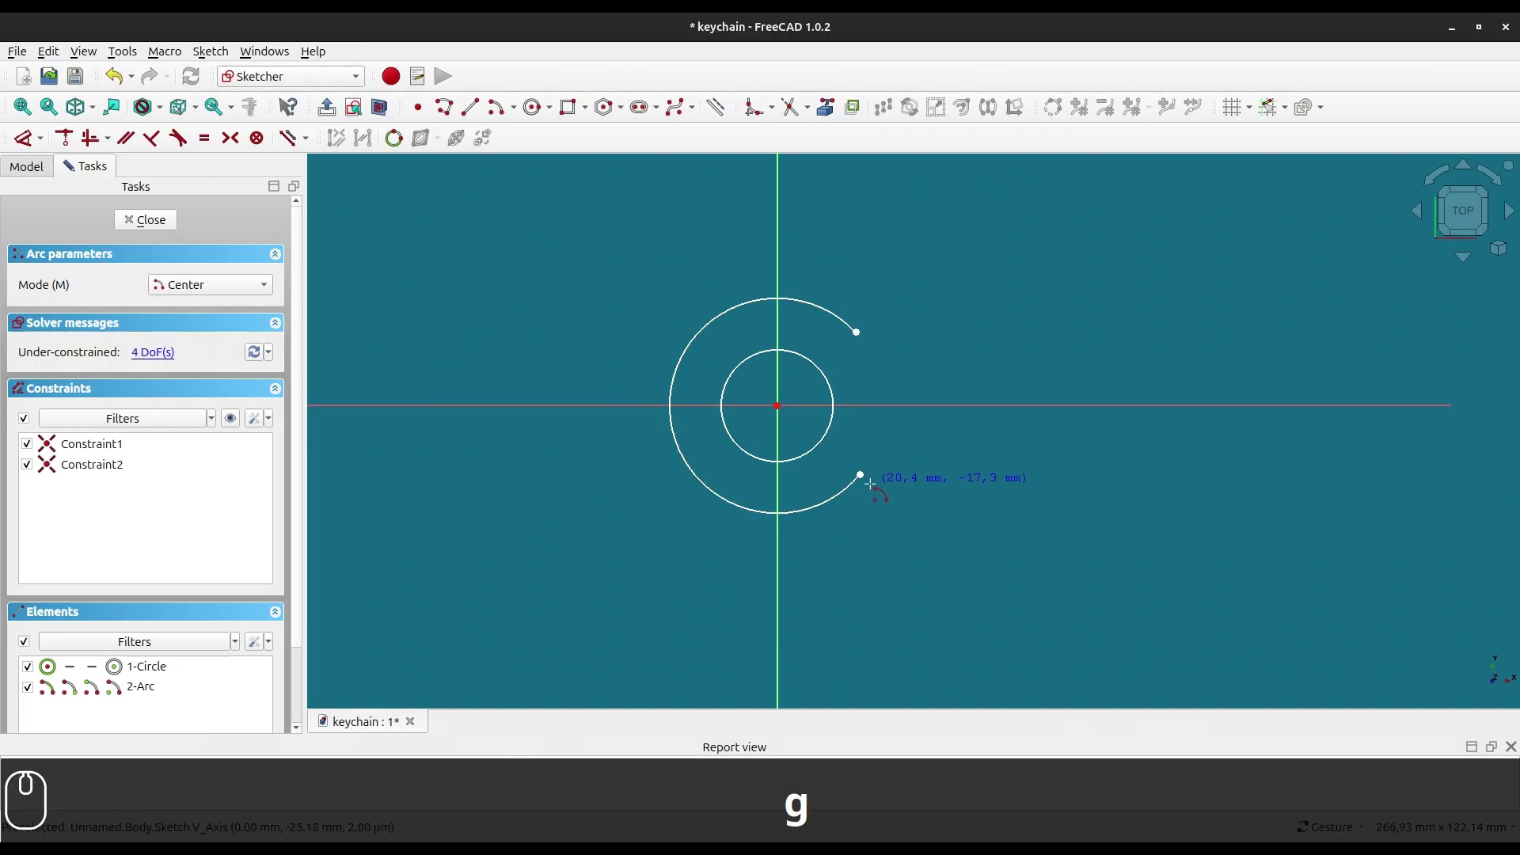
key(l)
click(856, 332)
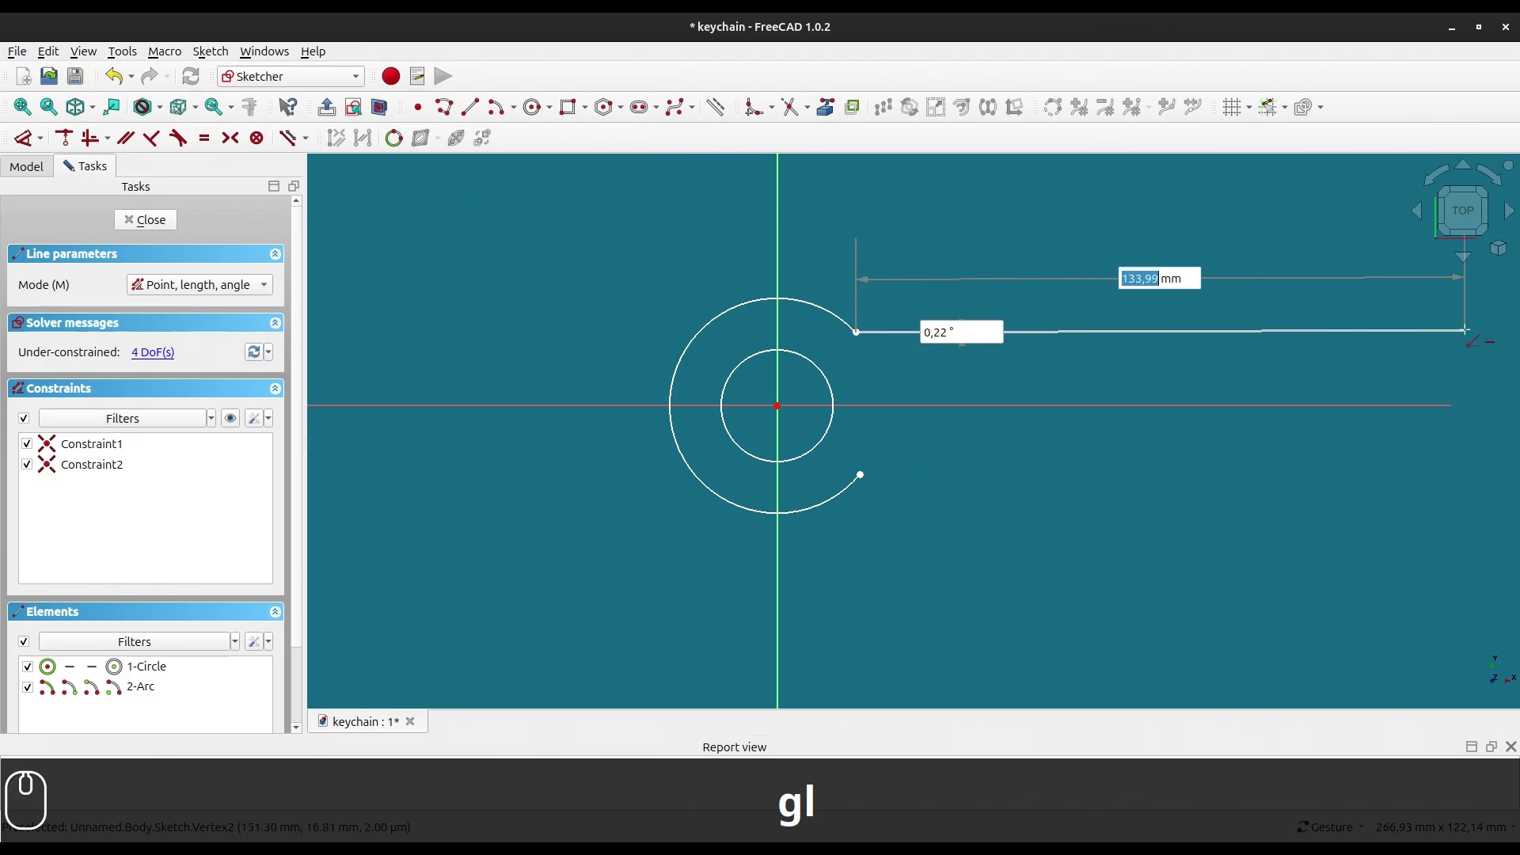
scroll(1465, 330, down, 2)
right_drag(1464, 330, 1140, 339)
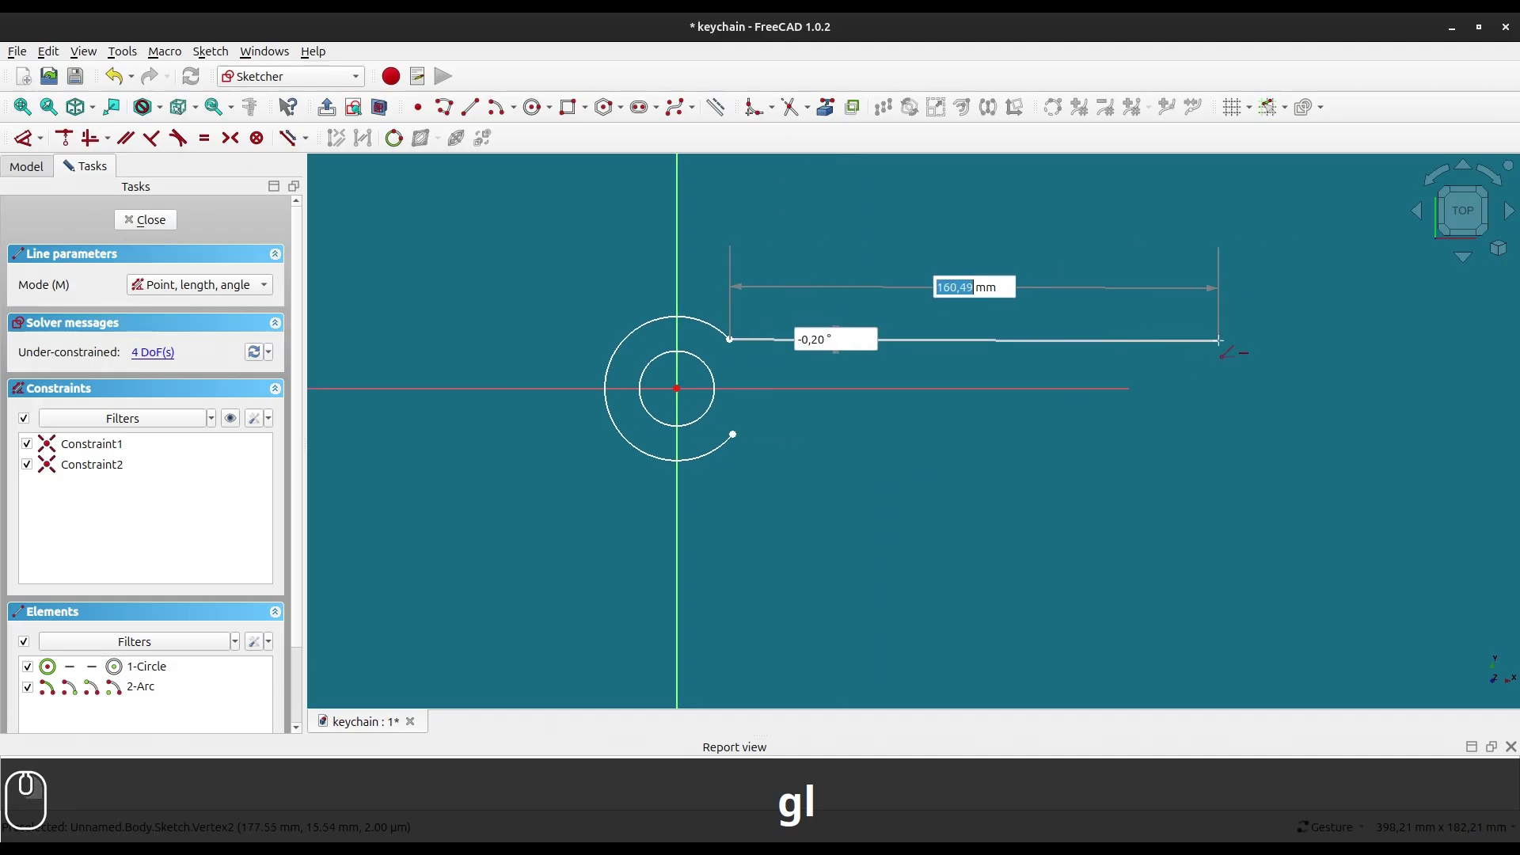
click(1219, 341)
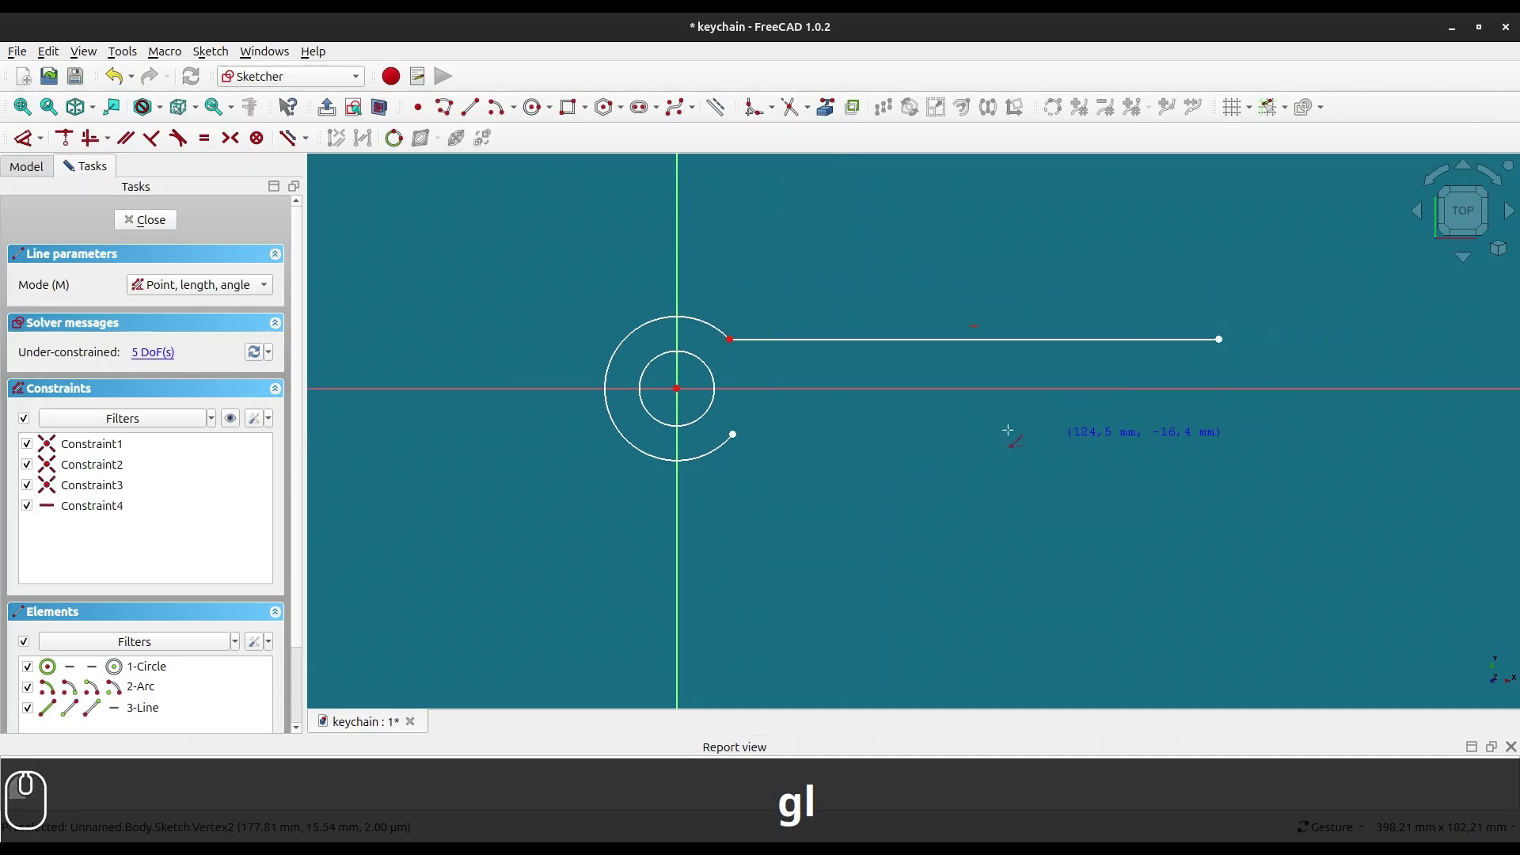
- Draw a matching horizontal line about 161 mm long from the arc's lower endpoint and close the far end with a vertical line
click(734, 435)
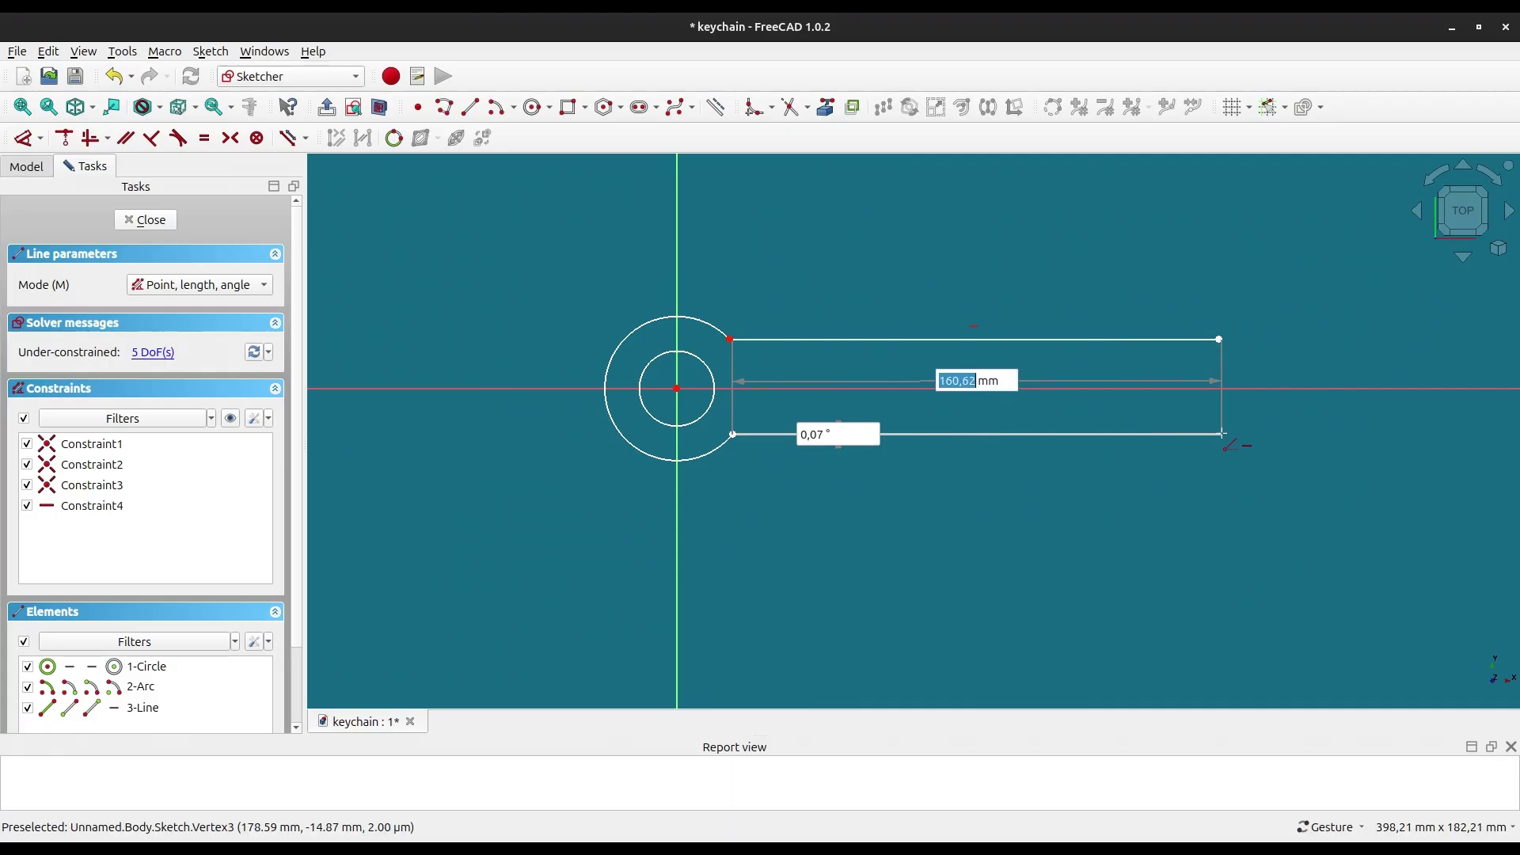
click(1222, 434)
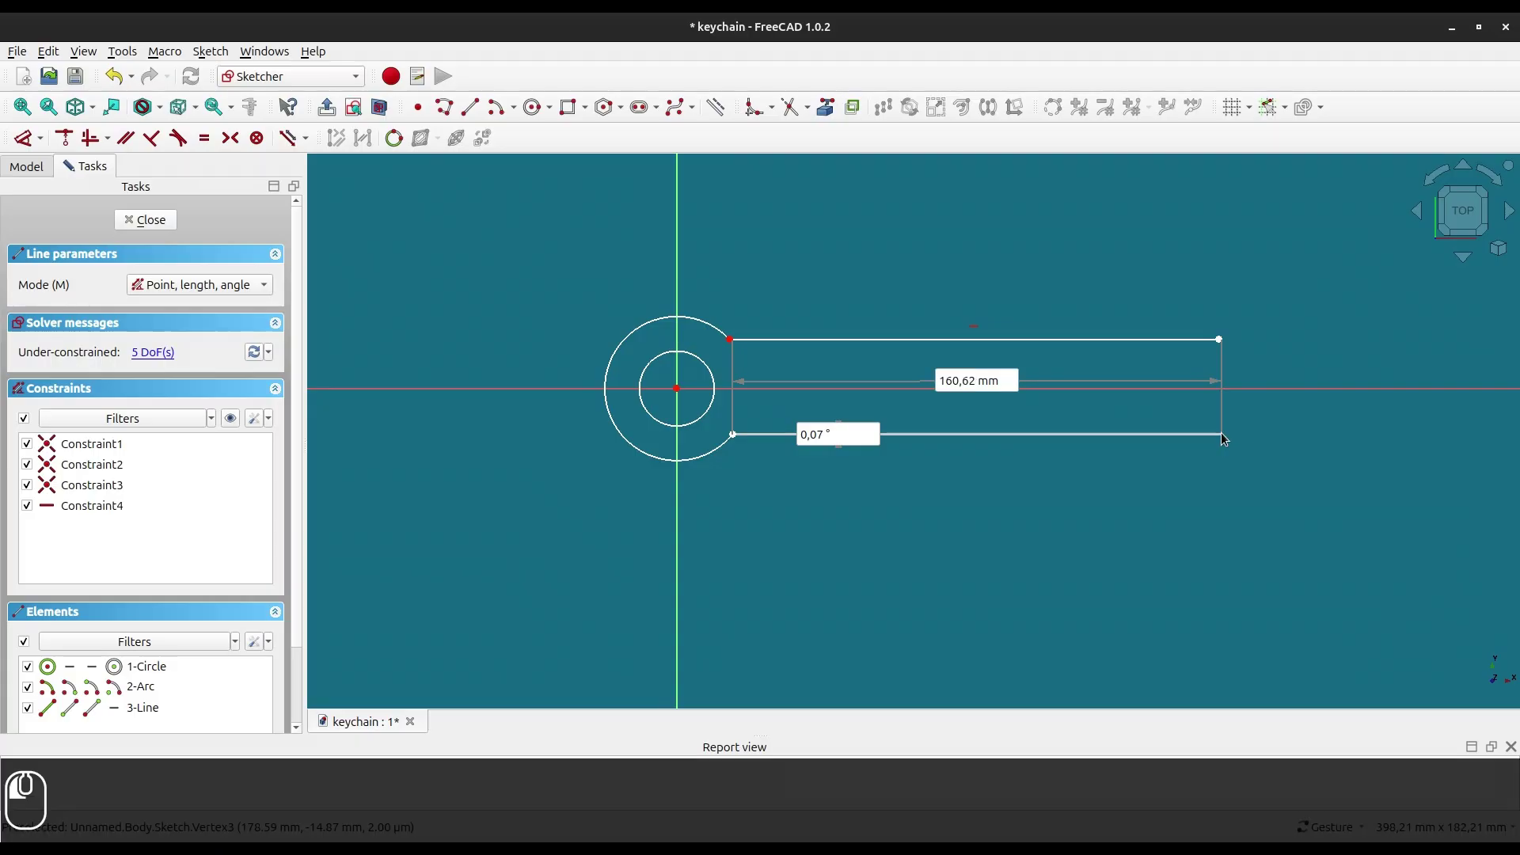
click(1219, 338)
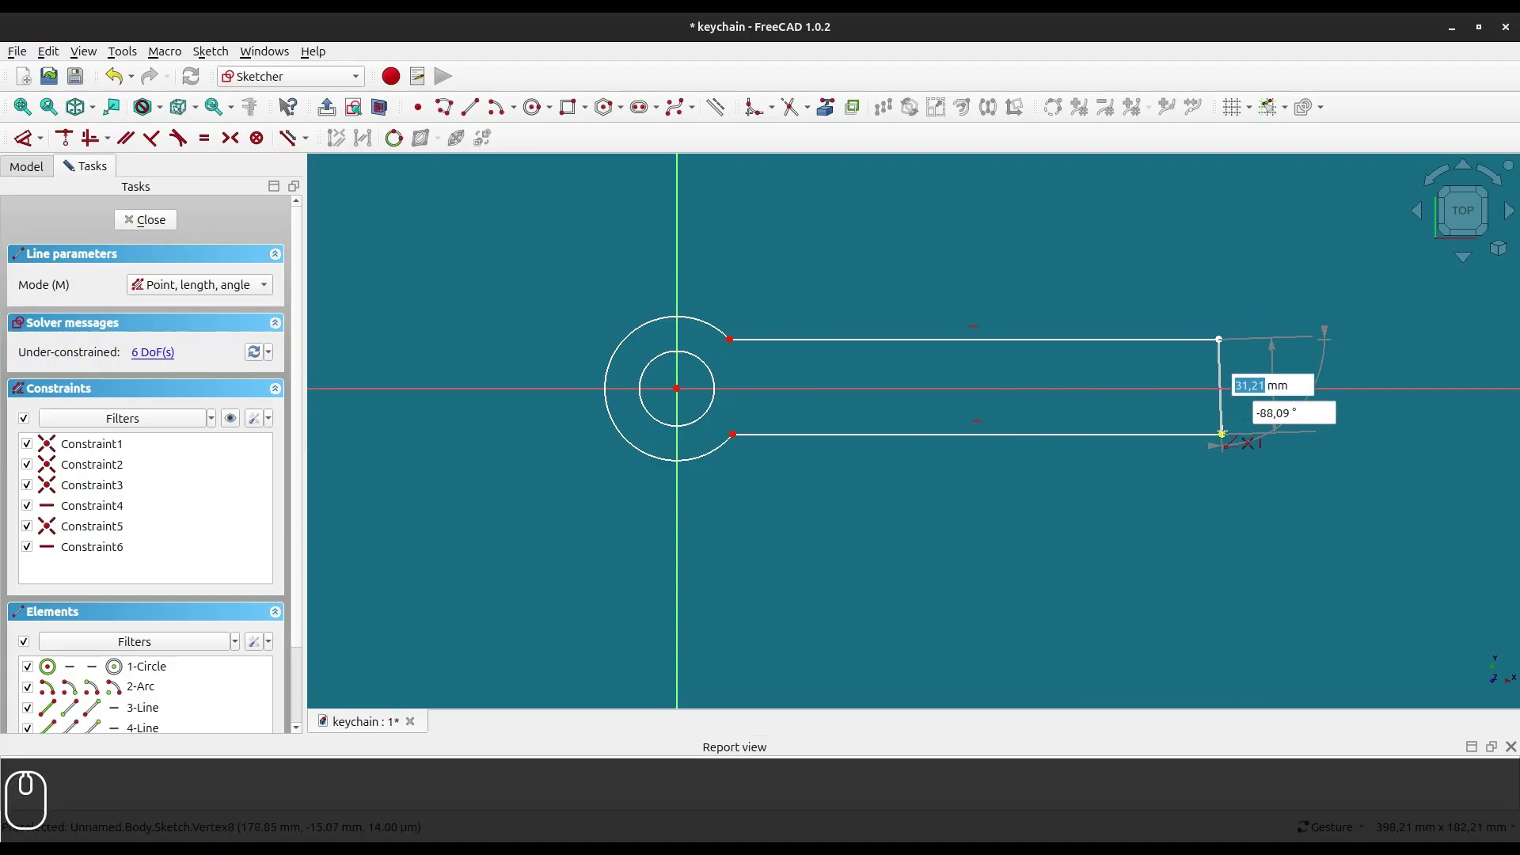
click(1222, 434)
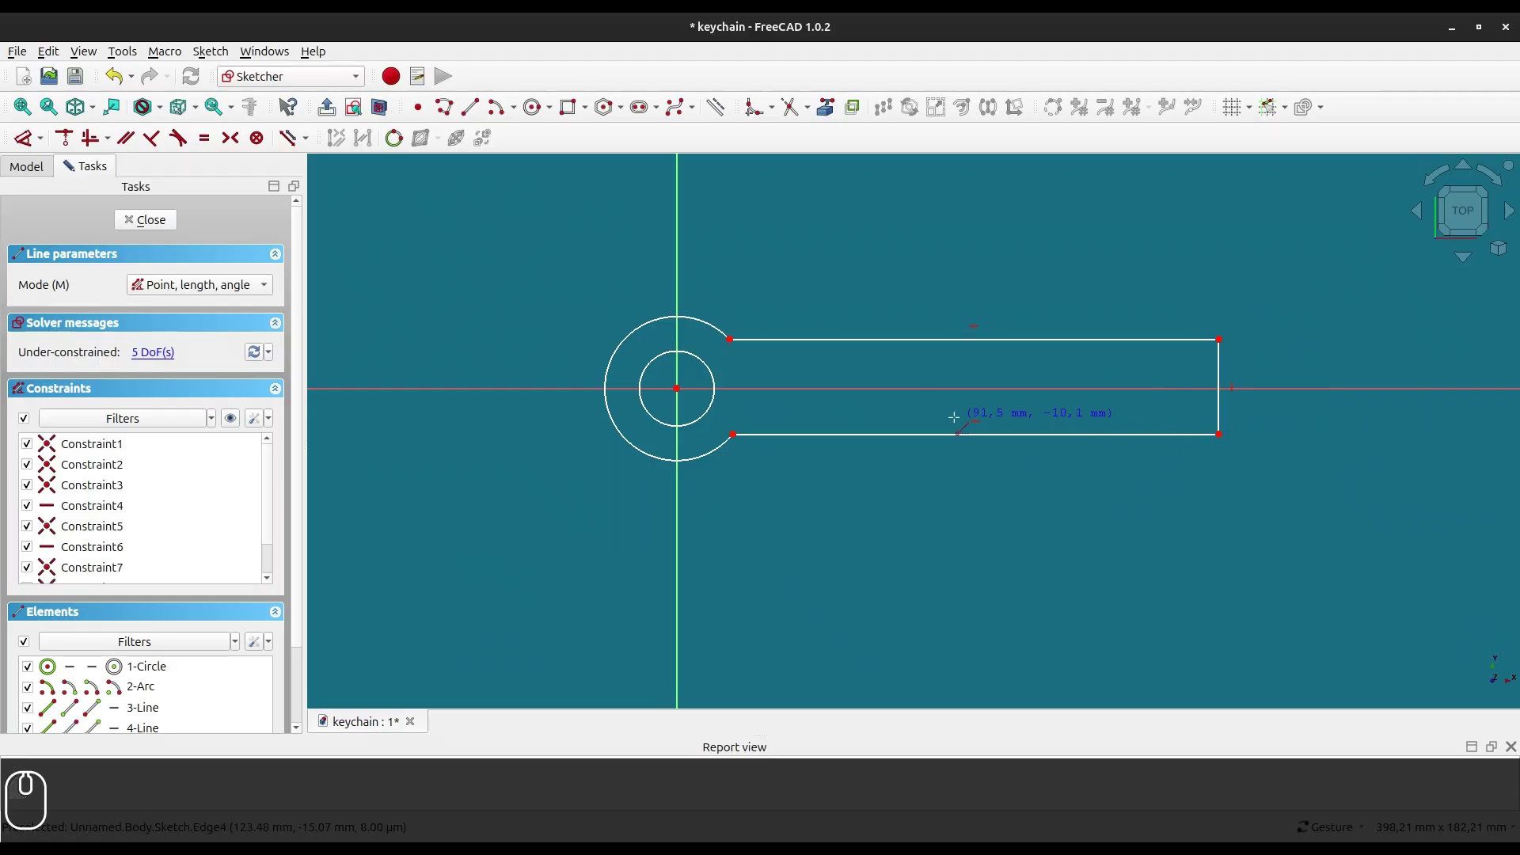
- Try to constrain the outer arc's two endpoints symmetric about the horizontal axis
key(Escape)
mouse_move(913, 434)
mouse_down()
mouse_move(895, 428)
mouse_move(932, 427)
mouse_move(916, 432)
mouse_up()
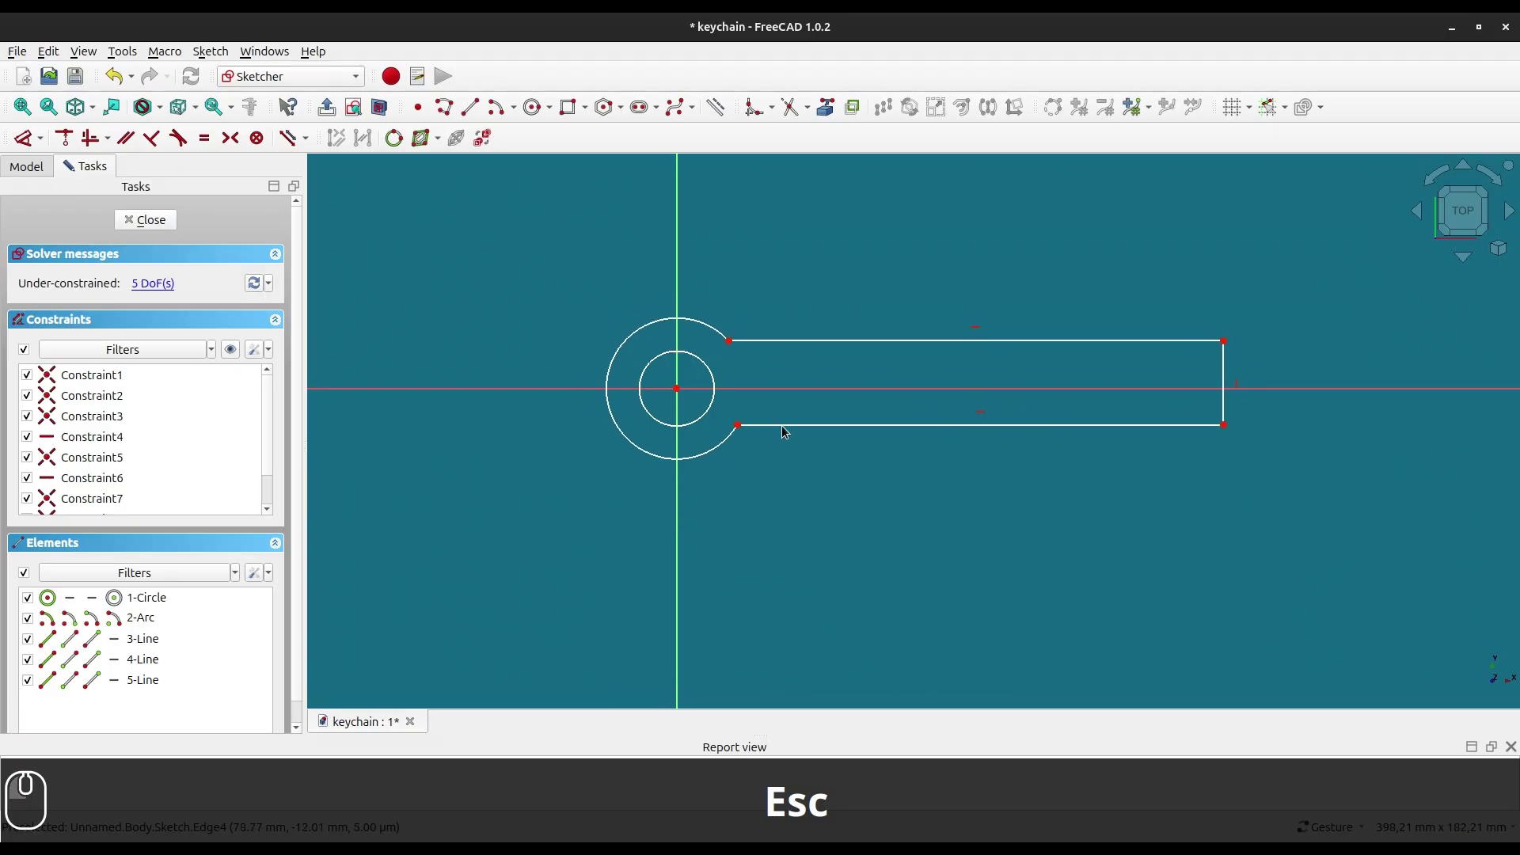
click(739, 426)
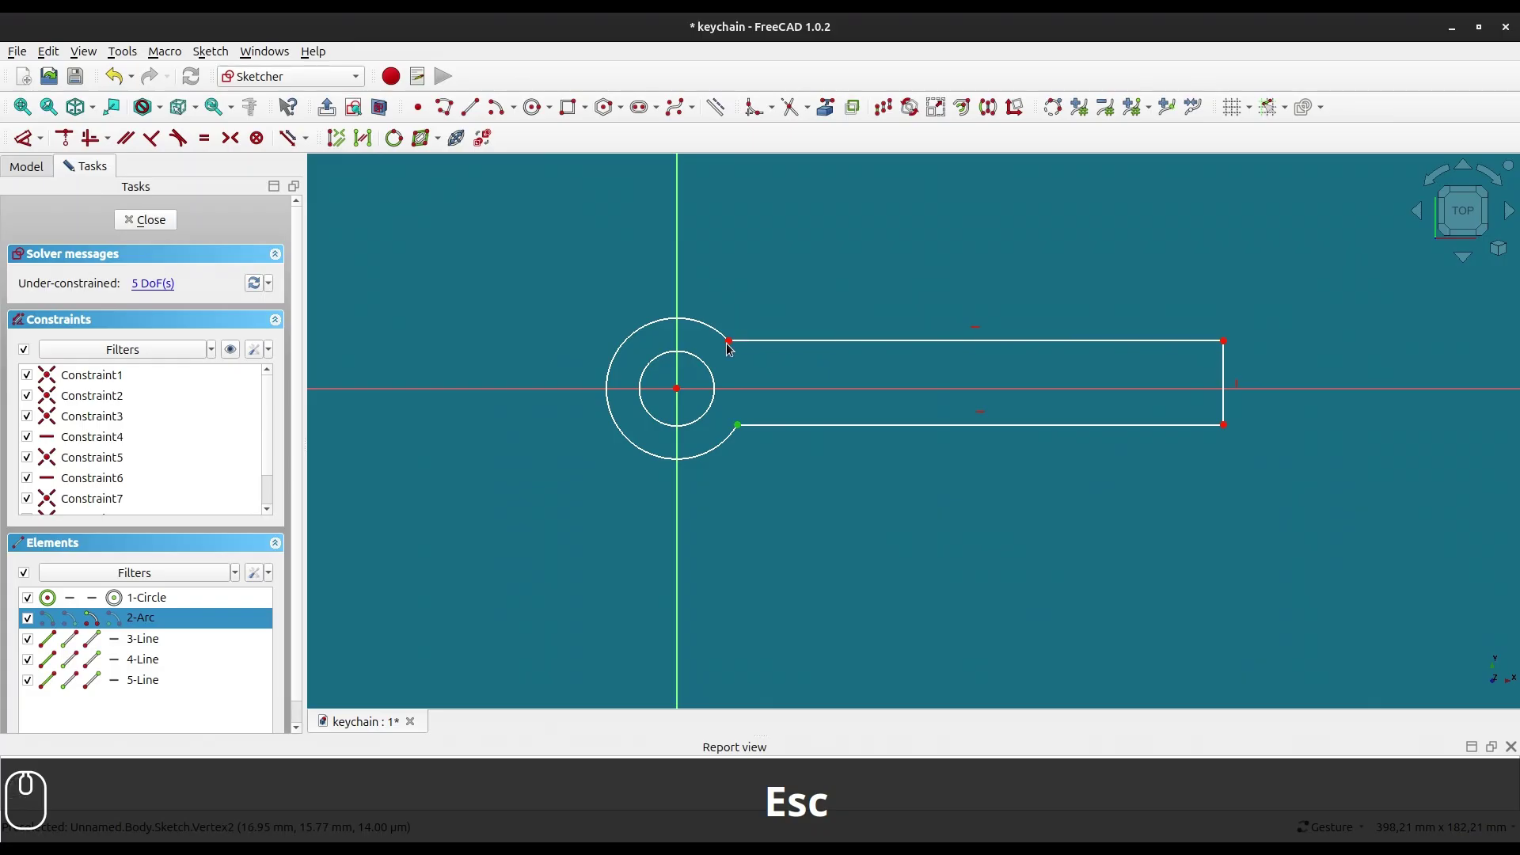
click(729, 343)
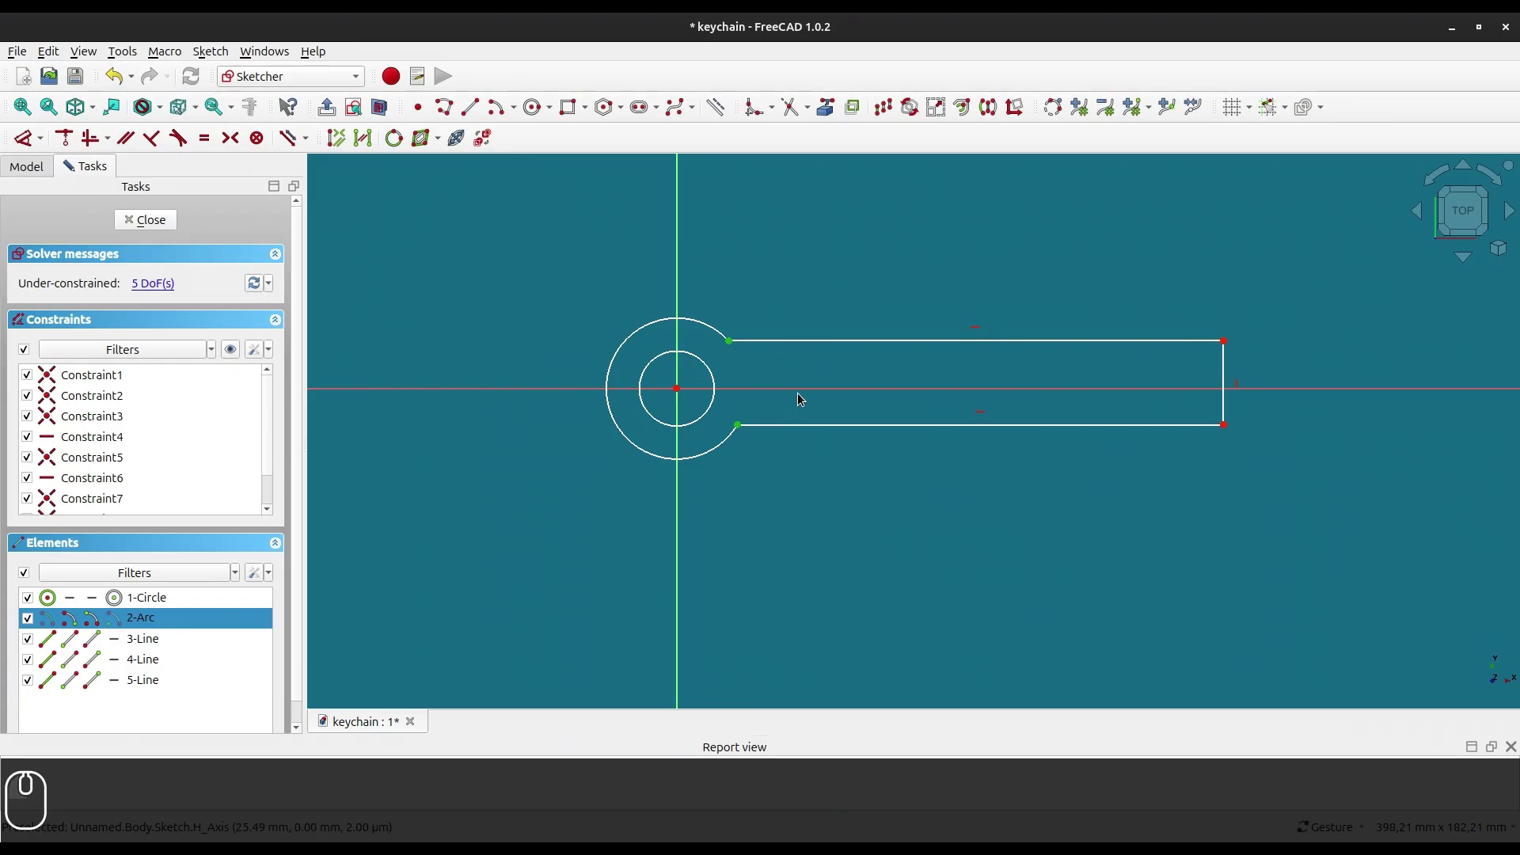
click(798, 393)
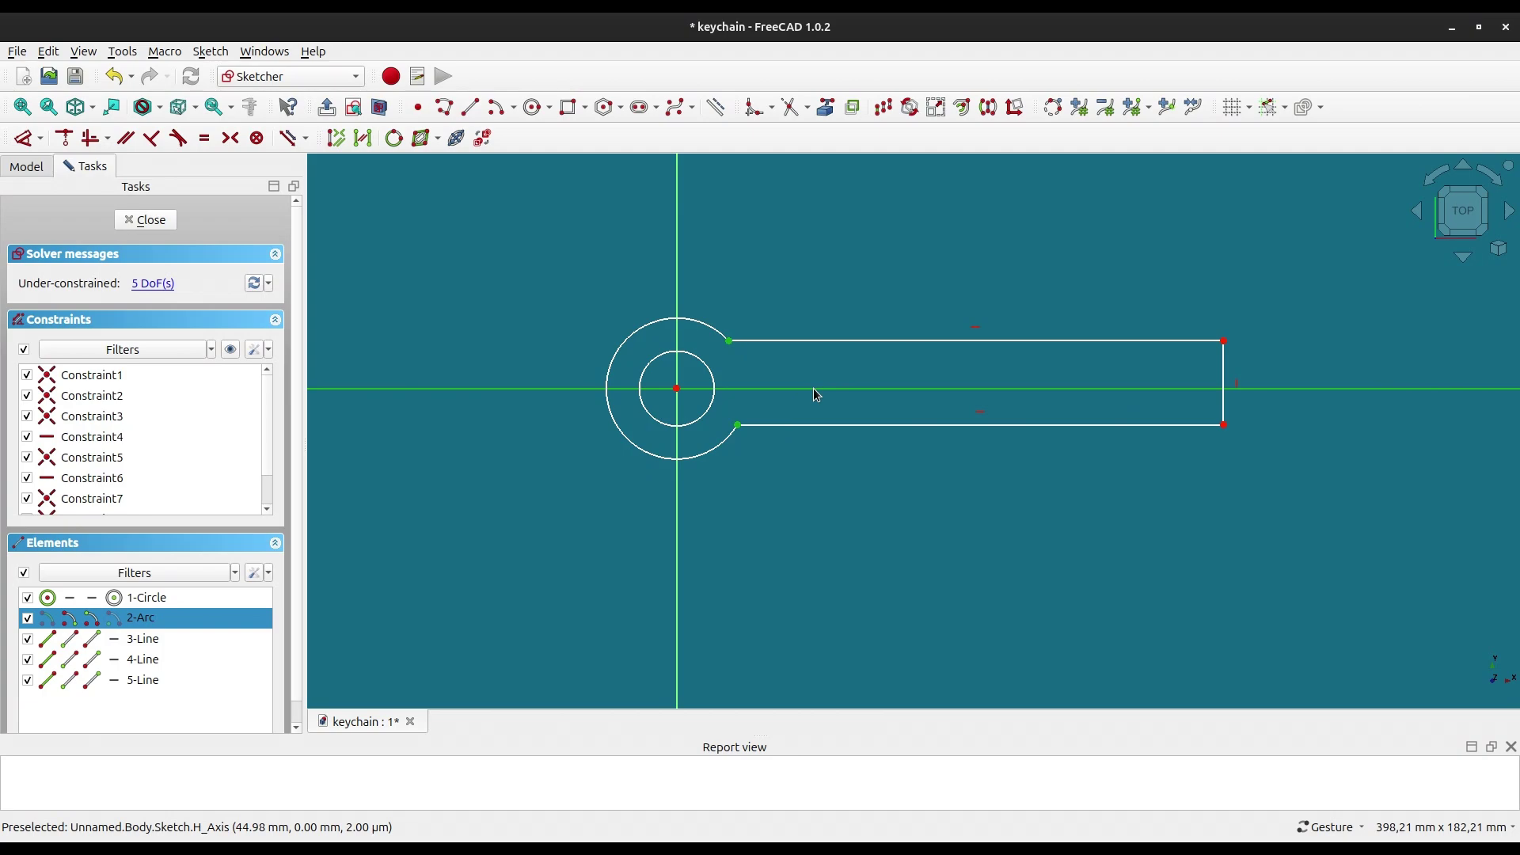
key(s)
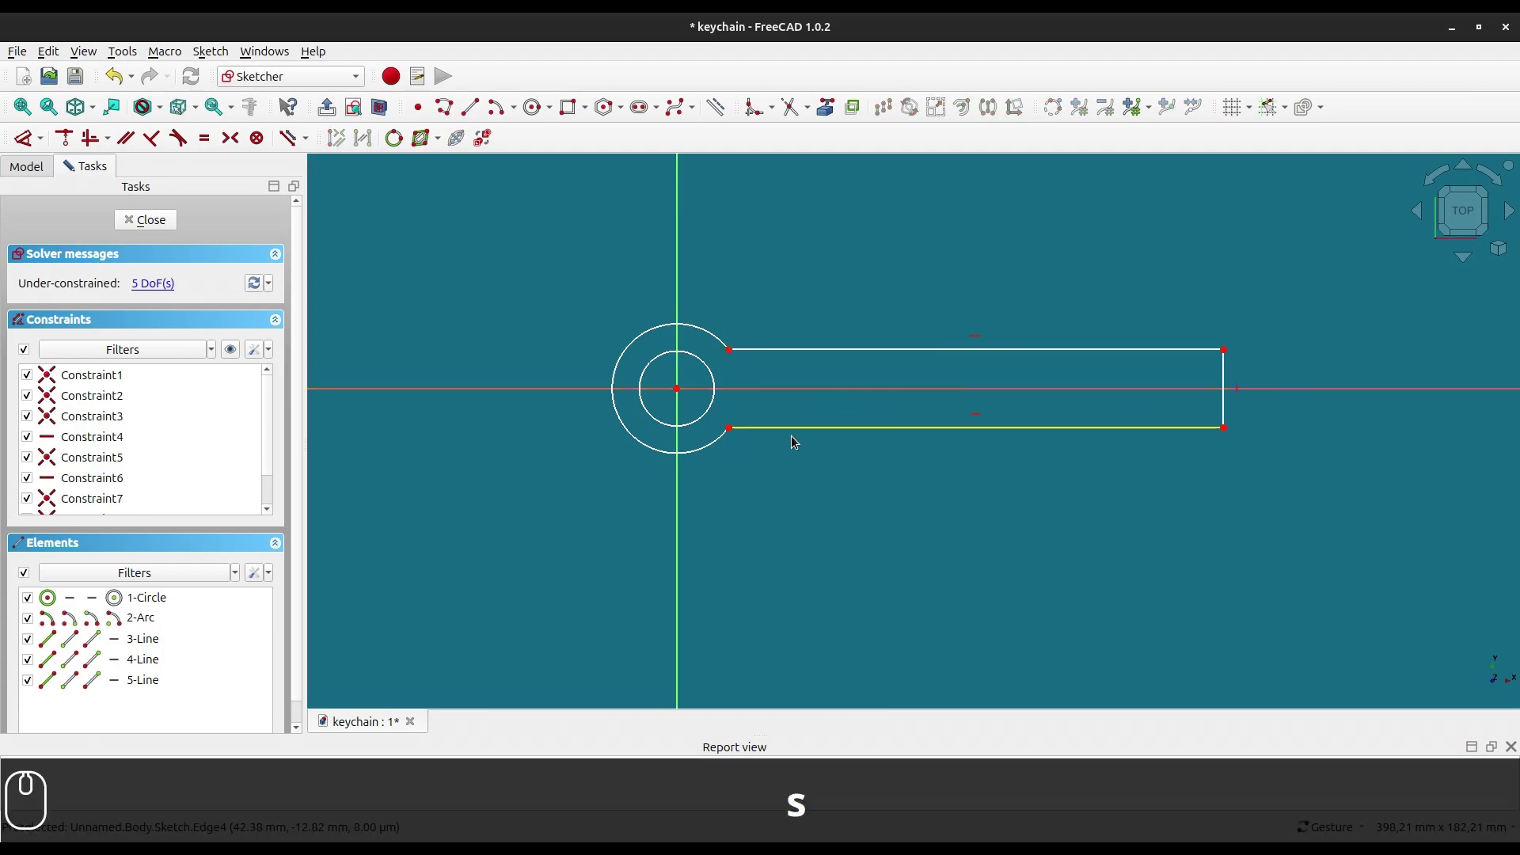
- Constrain the bar's two far corners symmetric about the horizontal axis, and resize the profile to a larger outer arc and shorter bar
drag(630, 344, 609, 345)
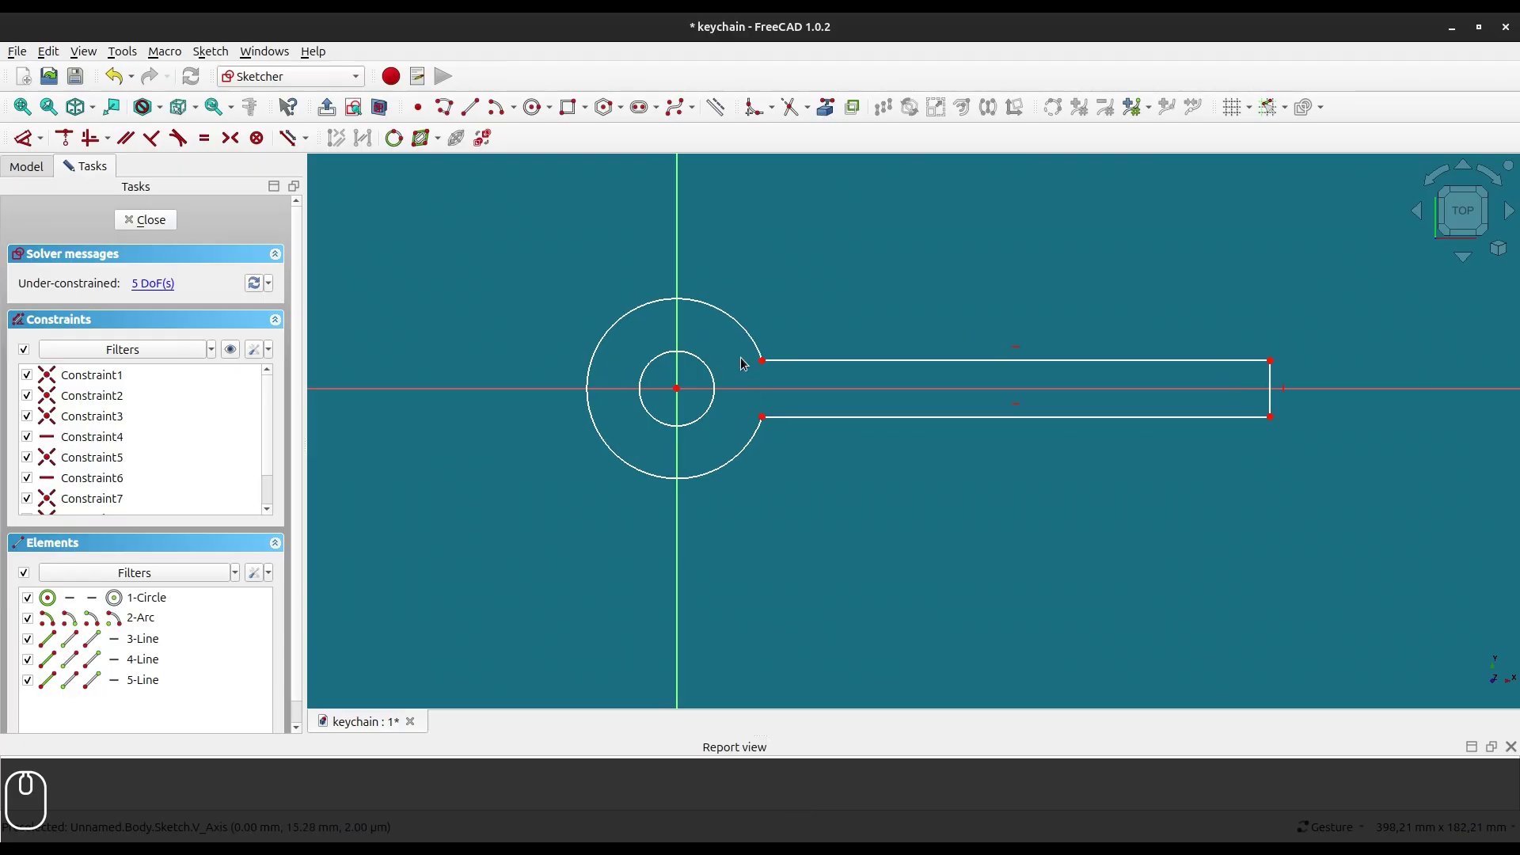
click(1271, 417)
click(1271, 361)
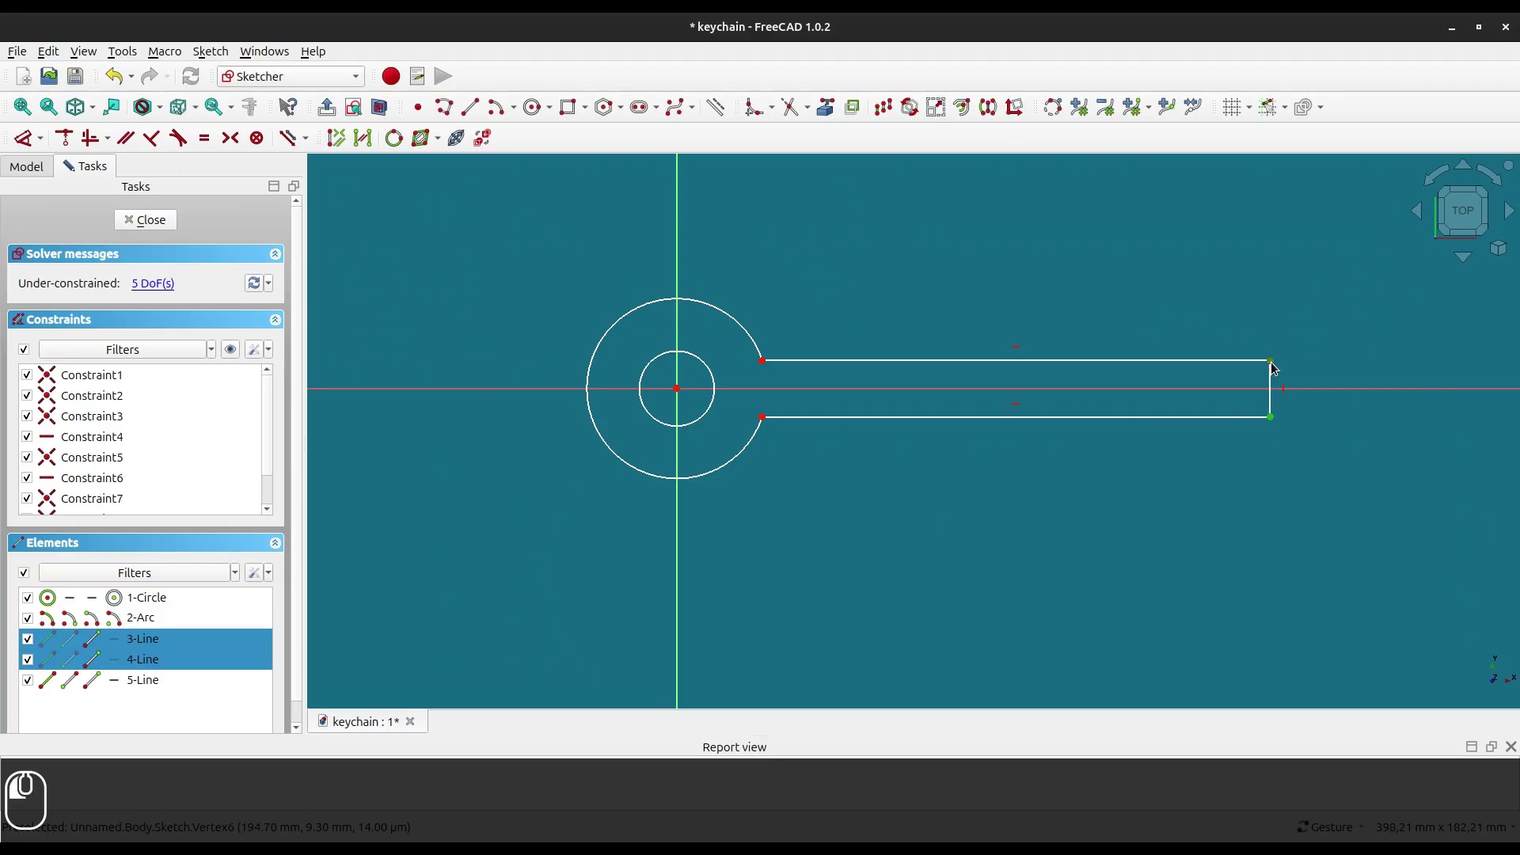
click(1327, 393)
key(s)
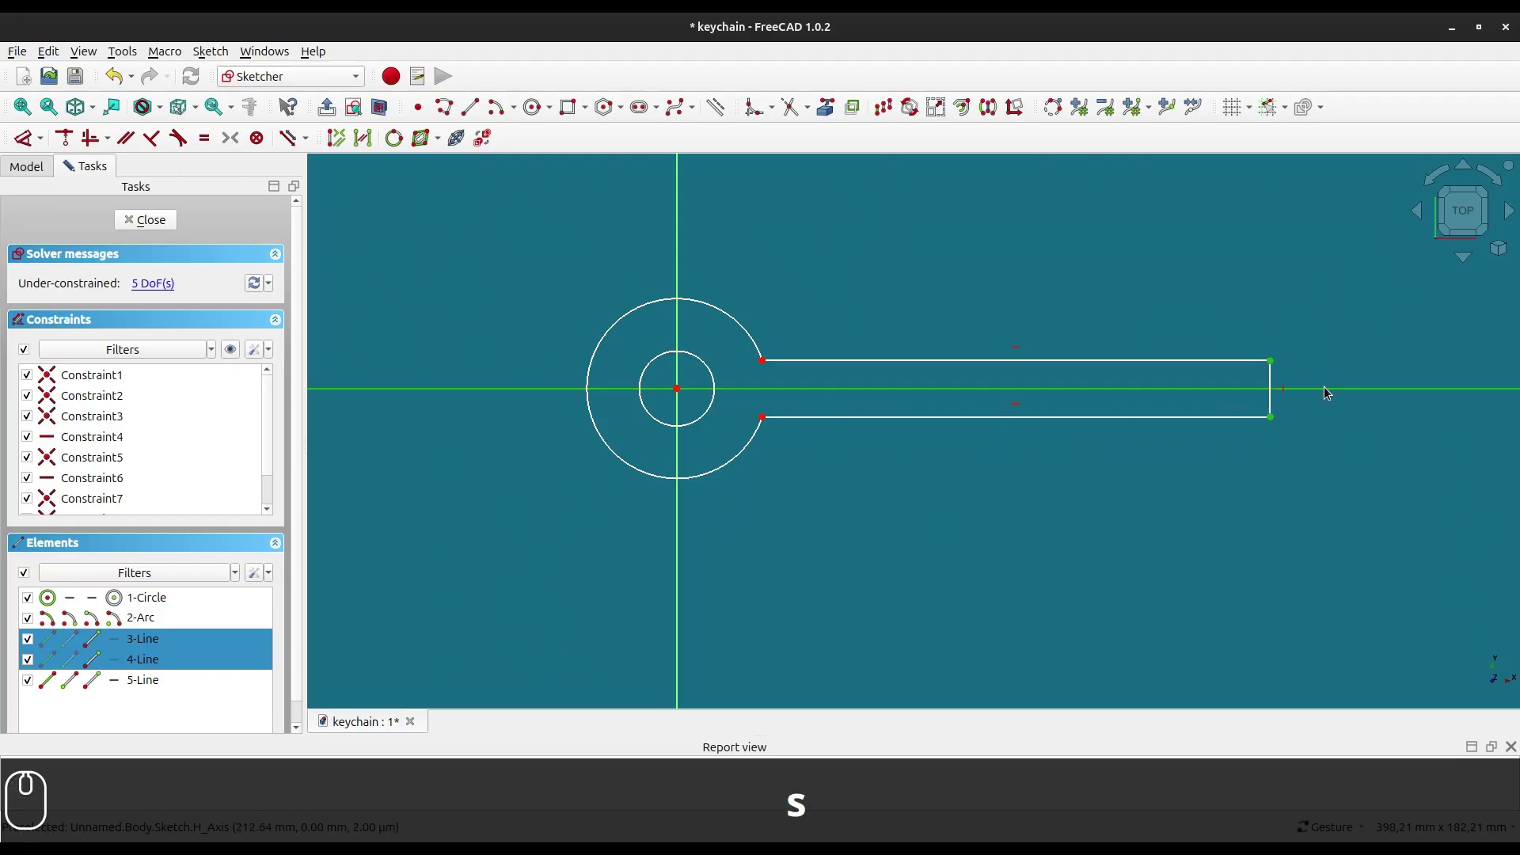
drag(1271, 419, 990, 436)
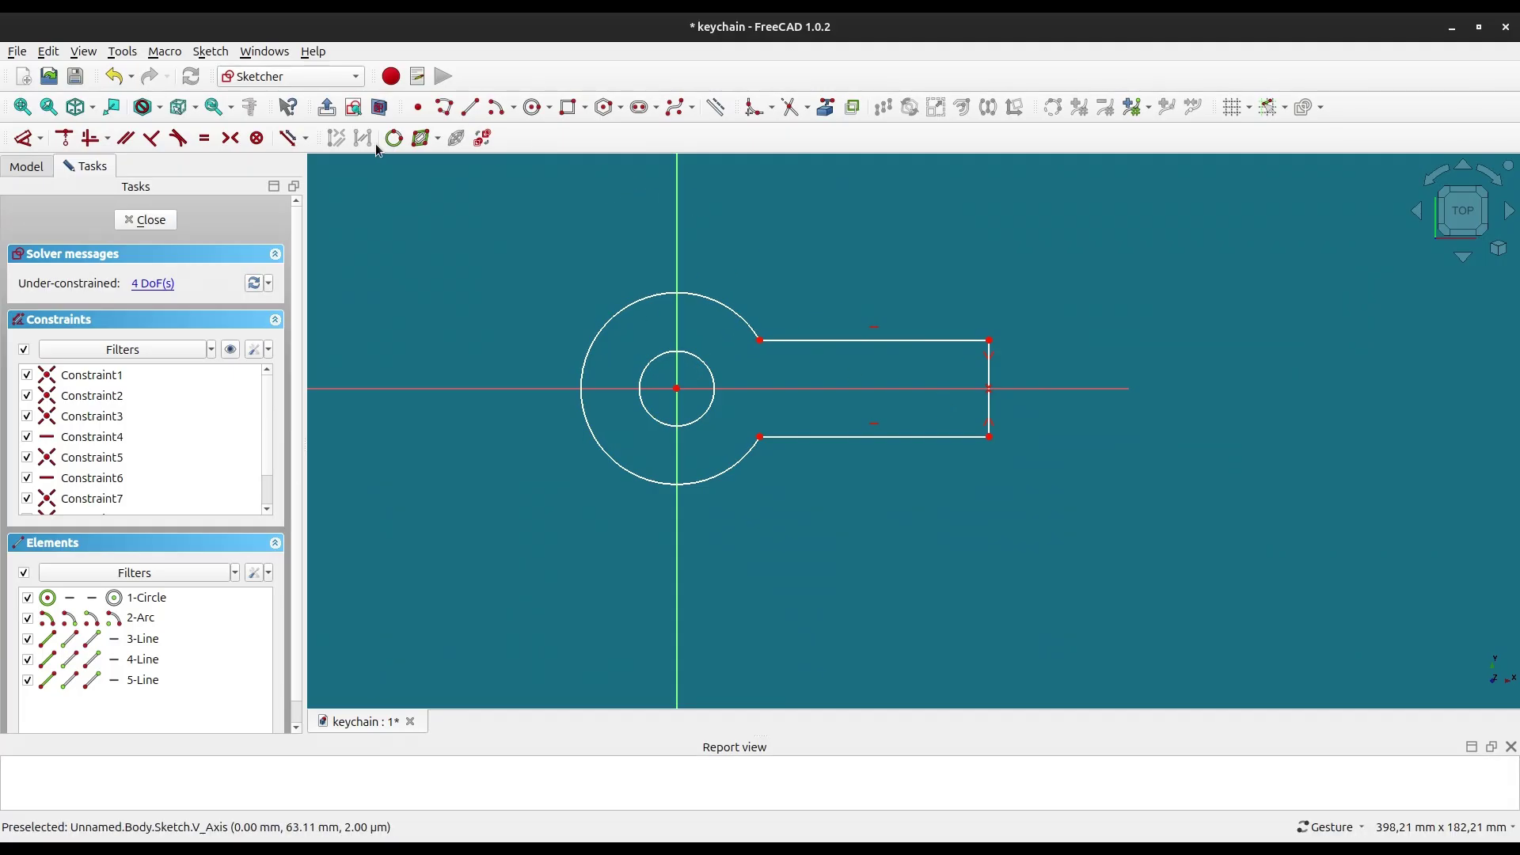
- Draw a construction line from the hole circle's edge to the outer arc's upper endpoint
click(719, 116)
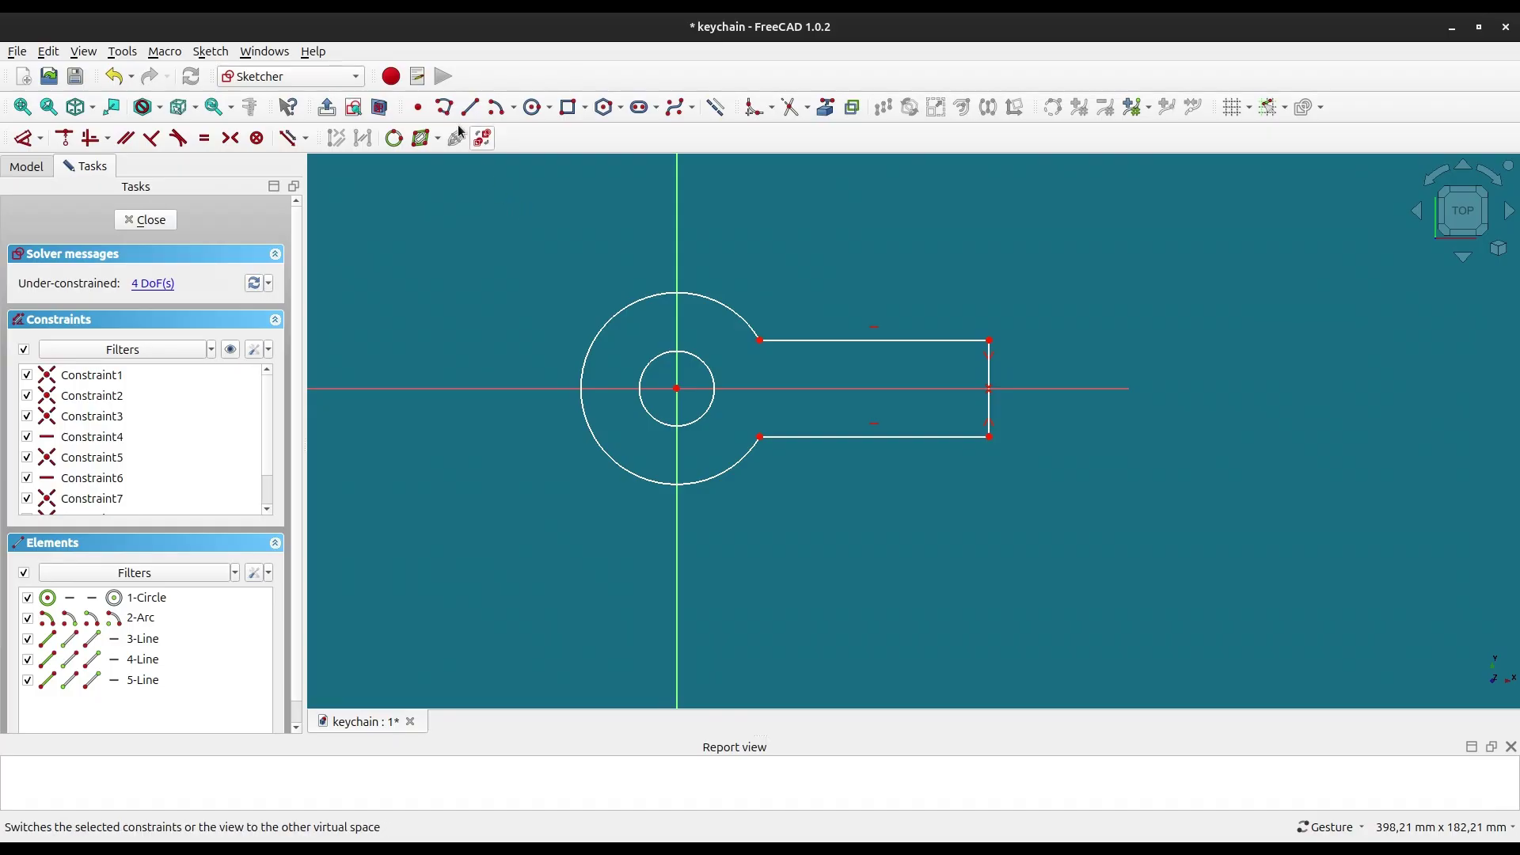
click(469, 108)
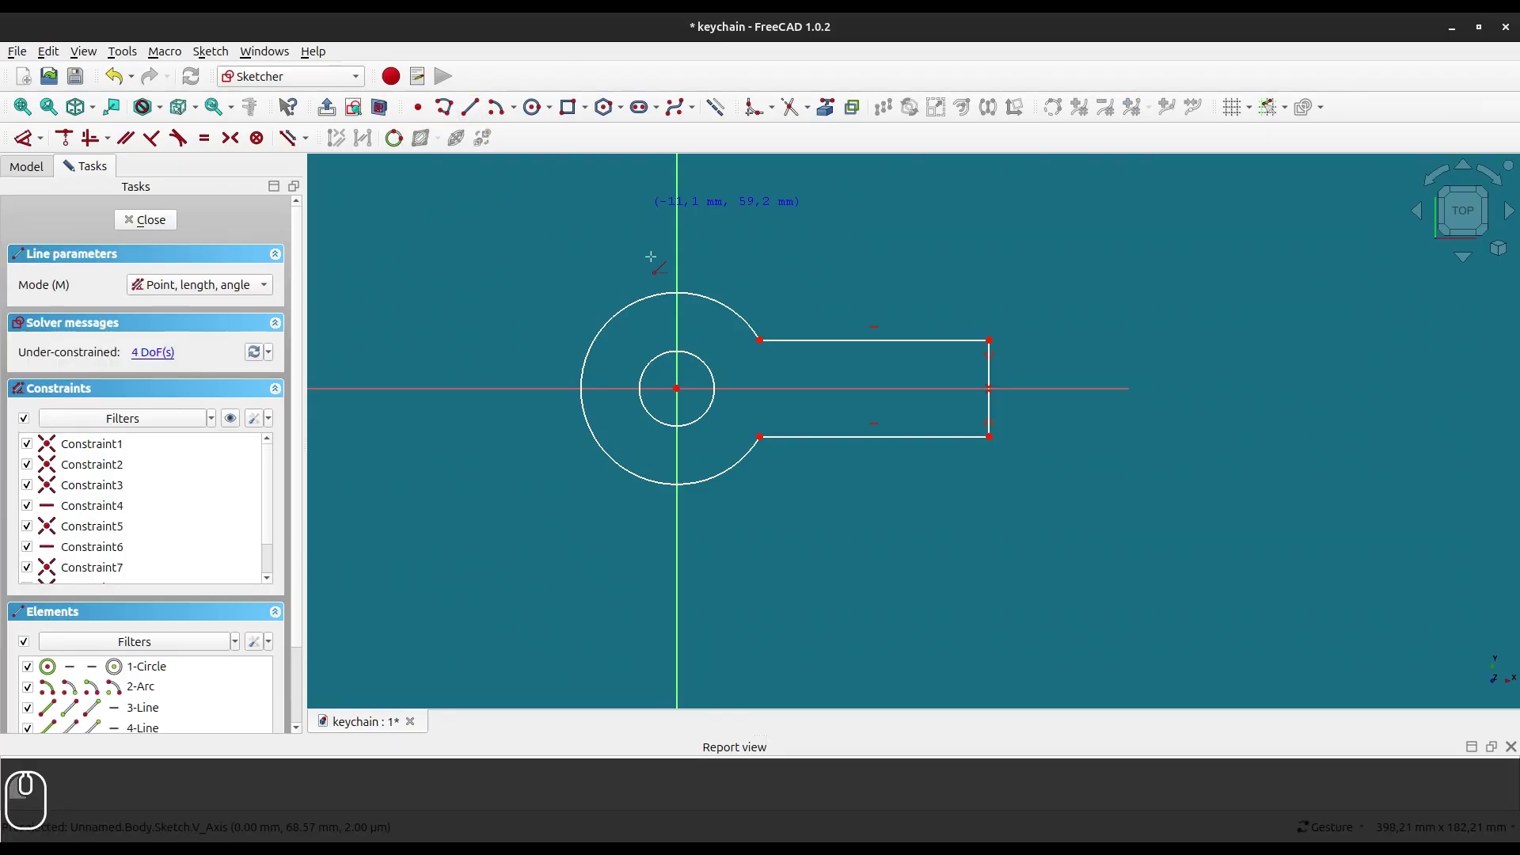
click(710, 365)
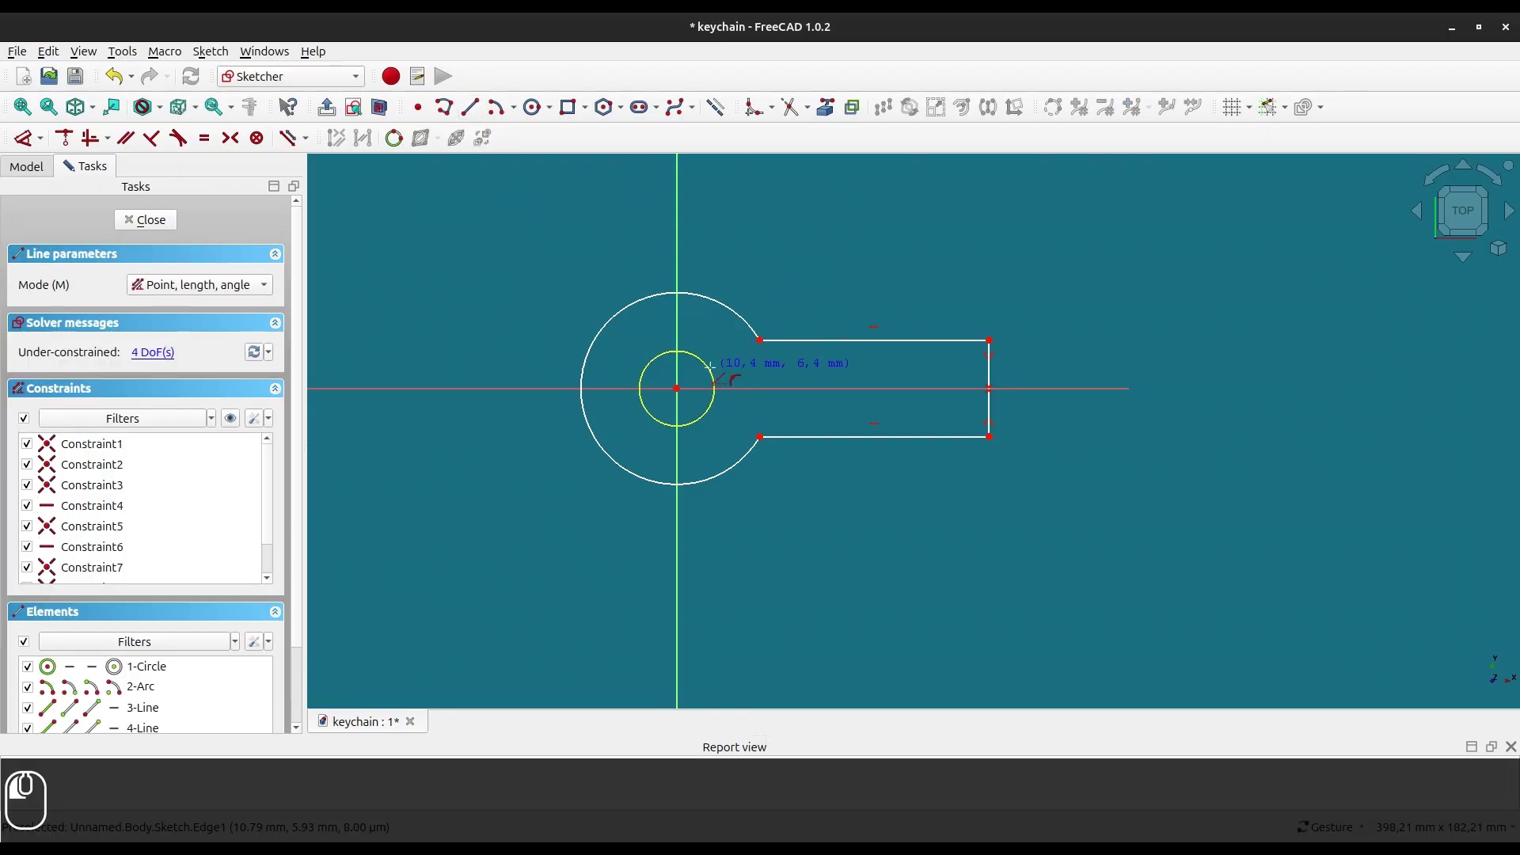
click(760, 340)
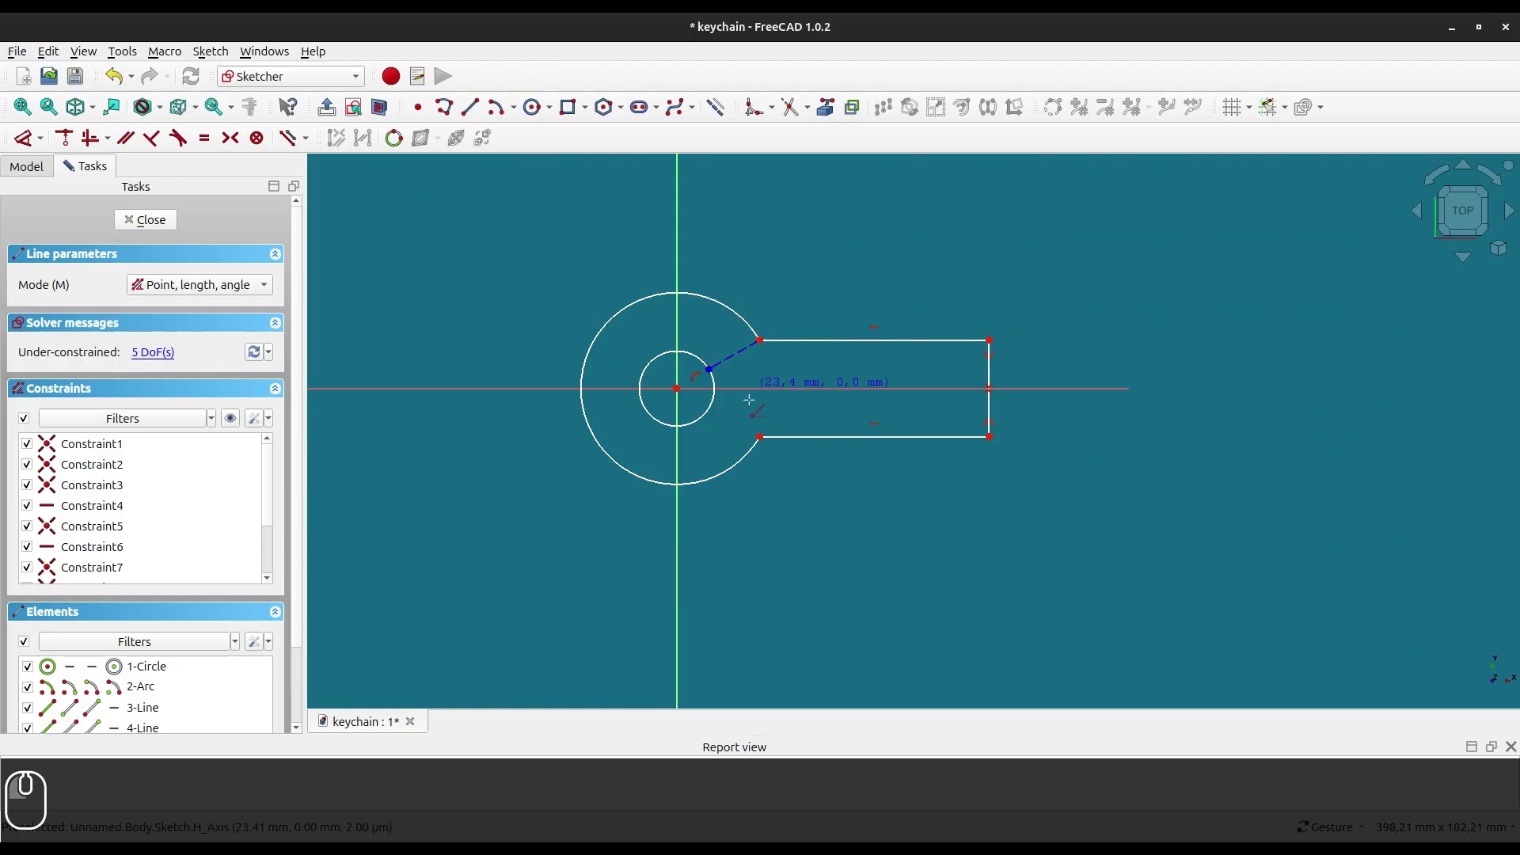
key(Escape)
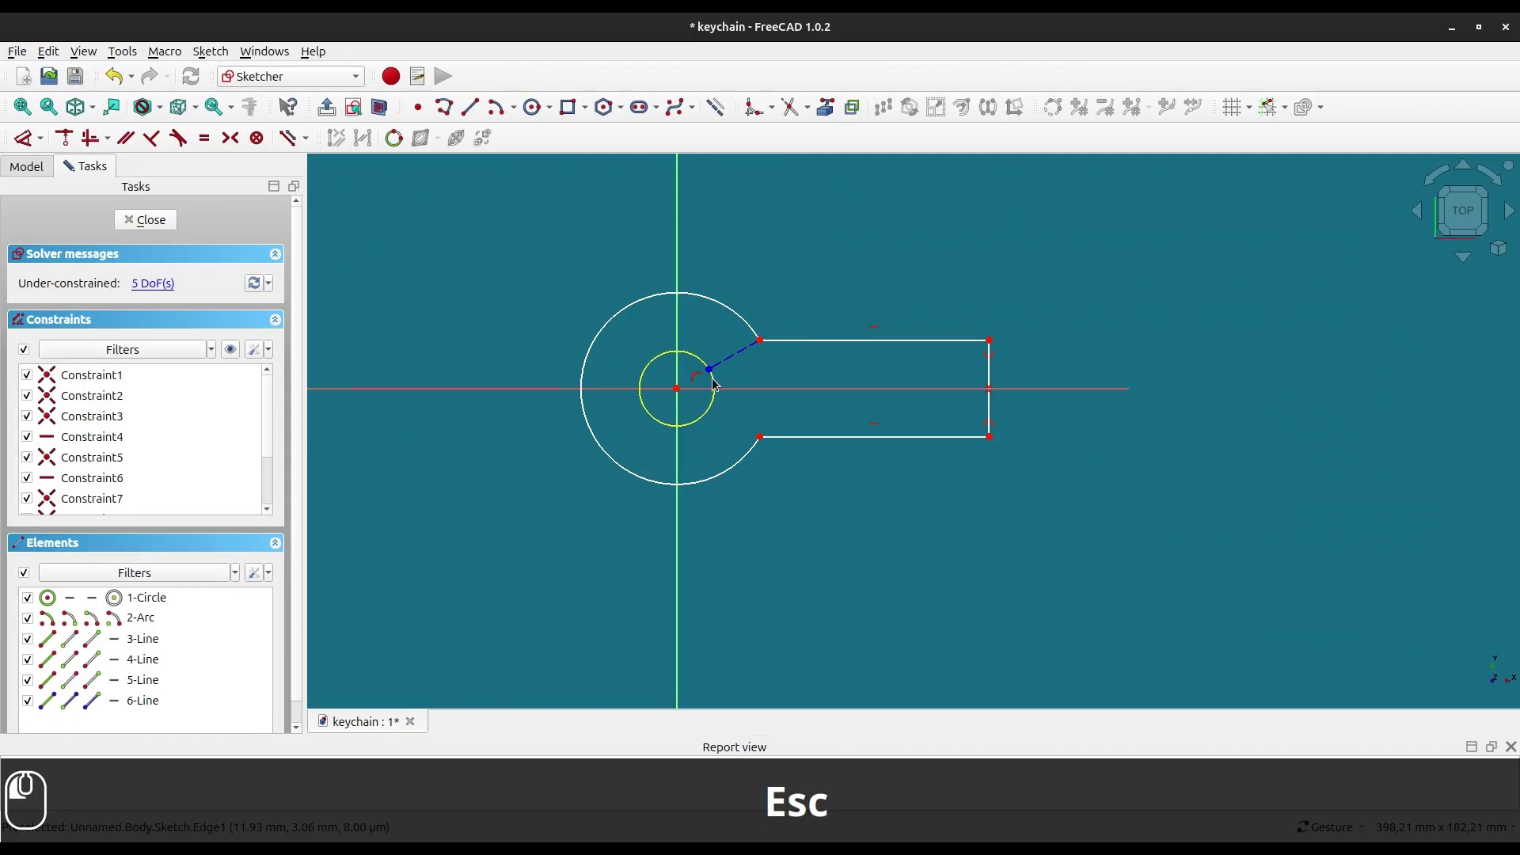
- Constrain the construction line perpendicular to the hole circle and test it by moving the arc's upper endpoint
click(715, 384)
click(722, 373)
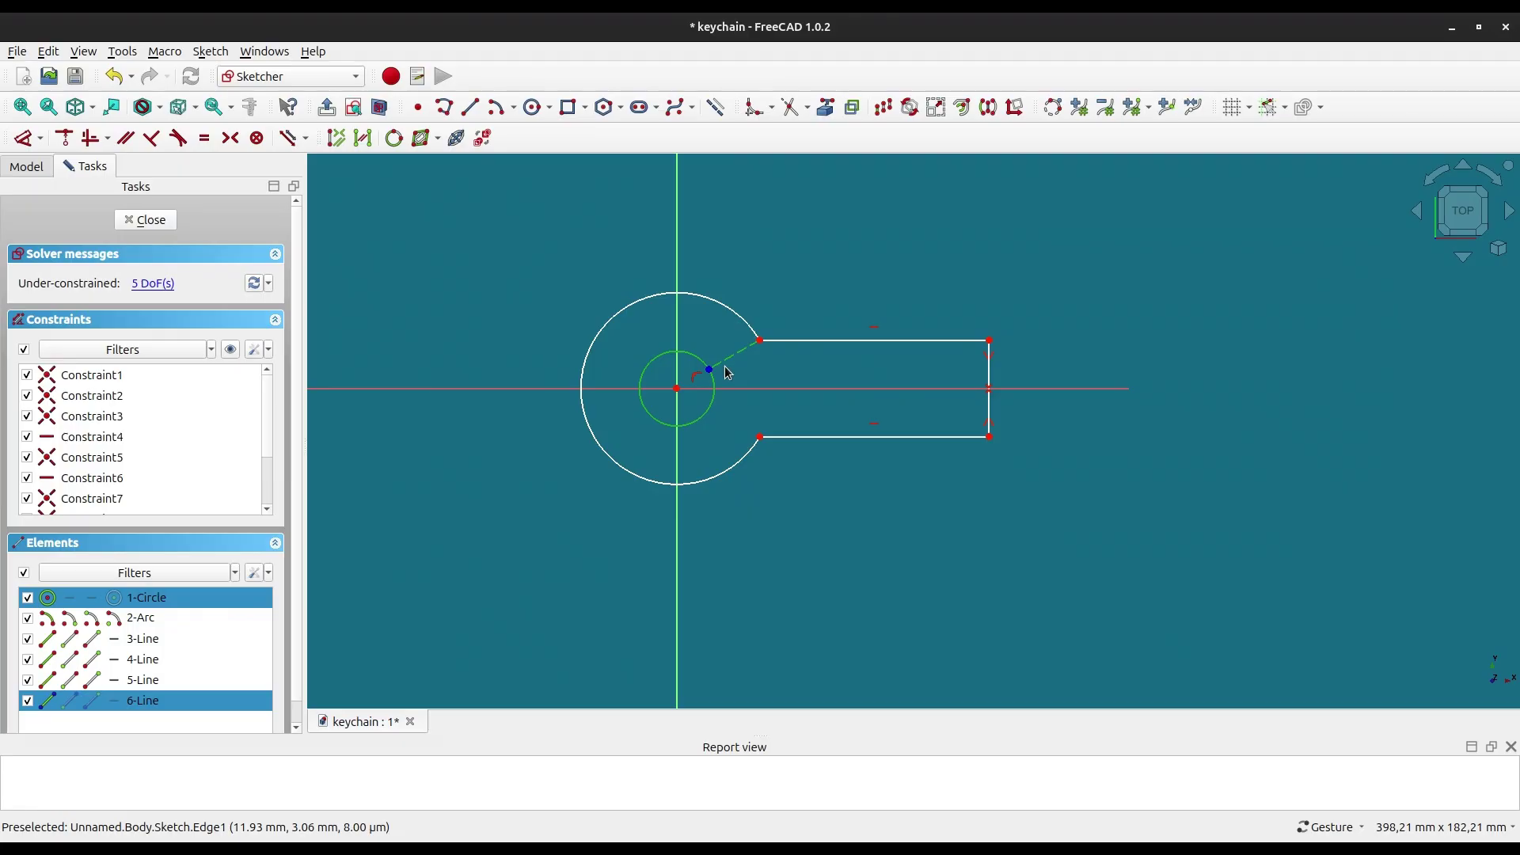
key(n)
scroll(717, 338, up, 3)
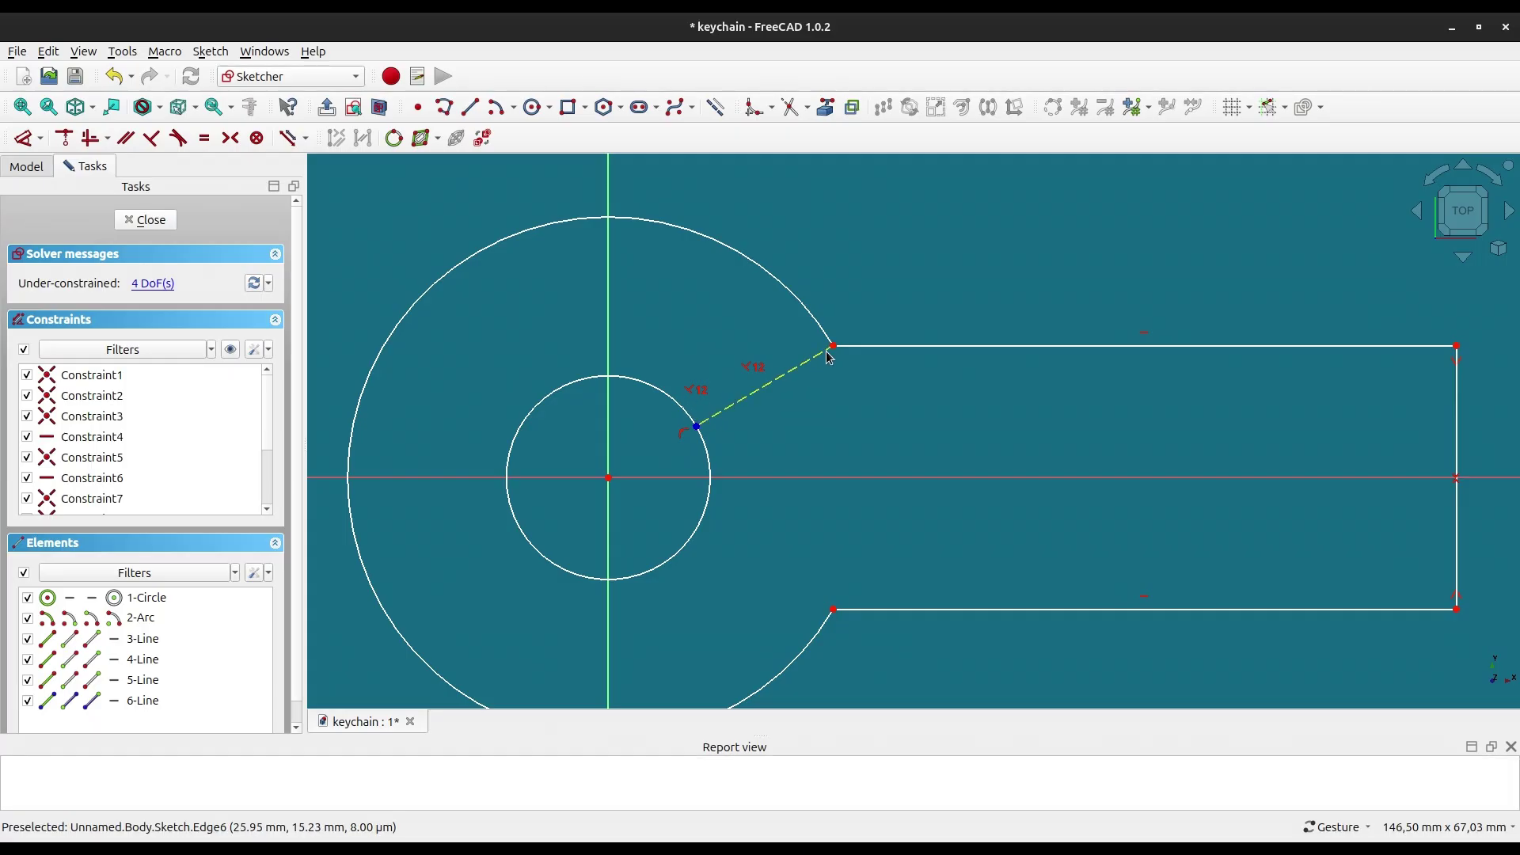
mouse_move(833, 349)
mouse_down()
mouse_move(814, 332)
mouse_move(784, 366)
mouse_move(899, 357)
mouse_move(855, 455)
mouse_move(852, 394)
mouse_move(787, 298)
mouse_move(832, 373)
mouse_move(850, 361)
mouse_up()
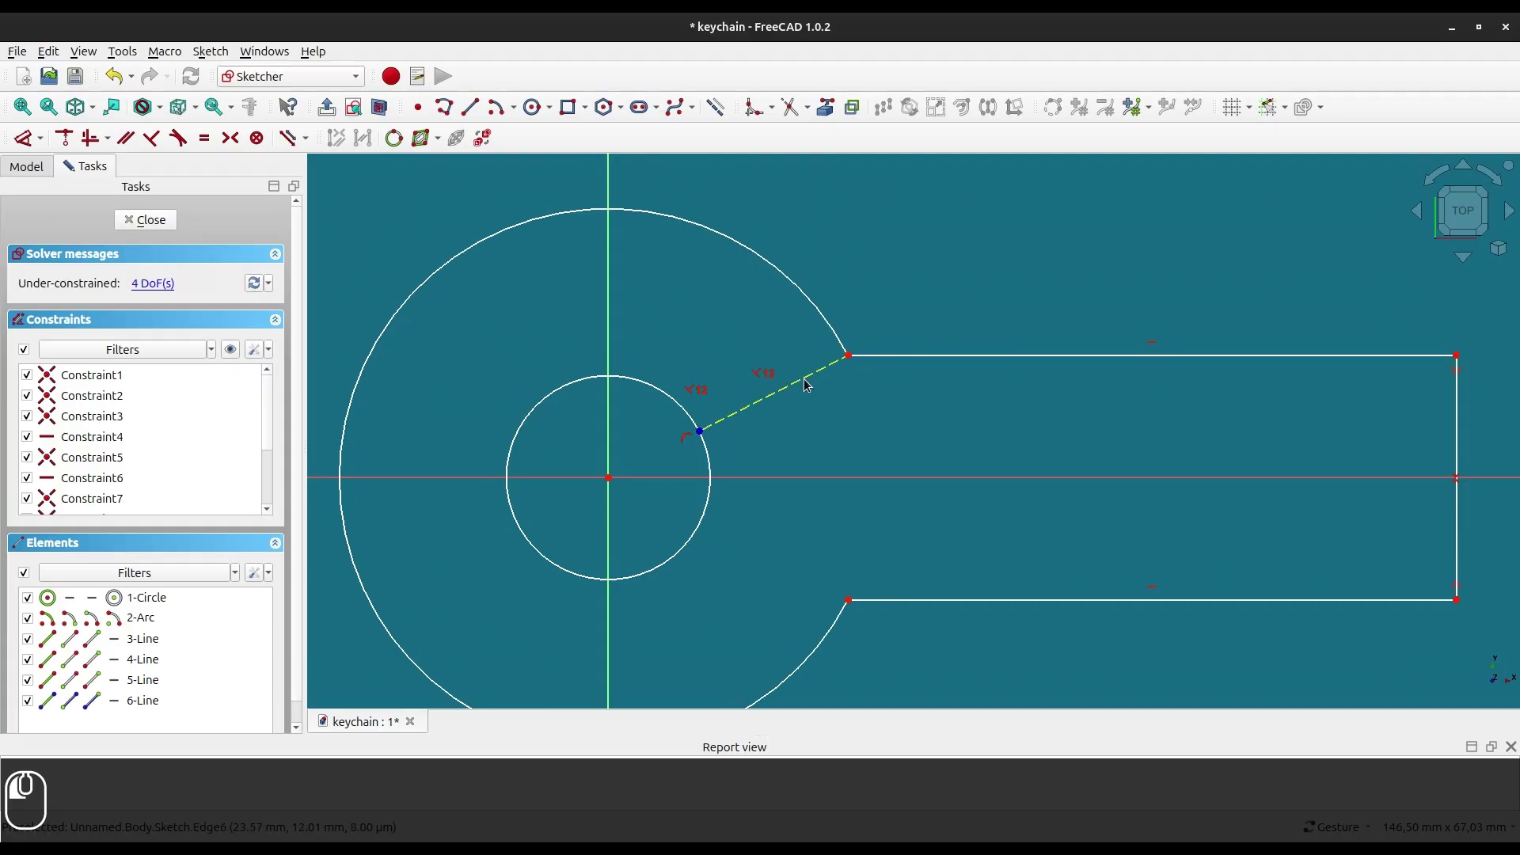
- Make the construction line equal in length to the bar's far vertical edge, and move the arc's upper endpoint to narrow the bar
click(807, 386)
click(1455, 438)
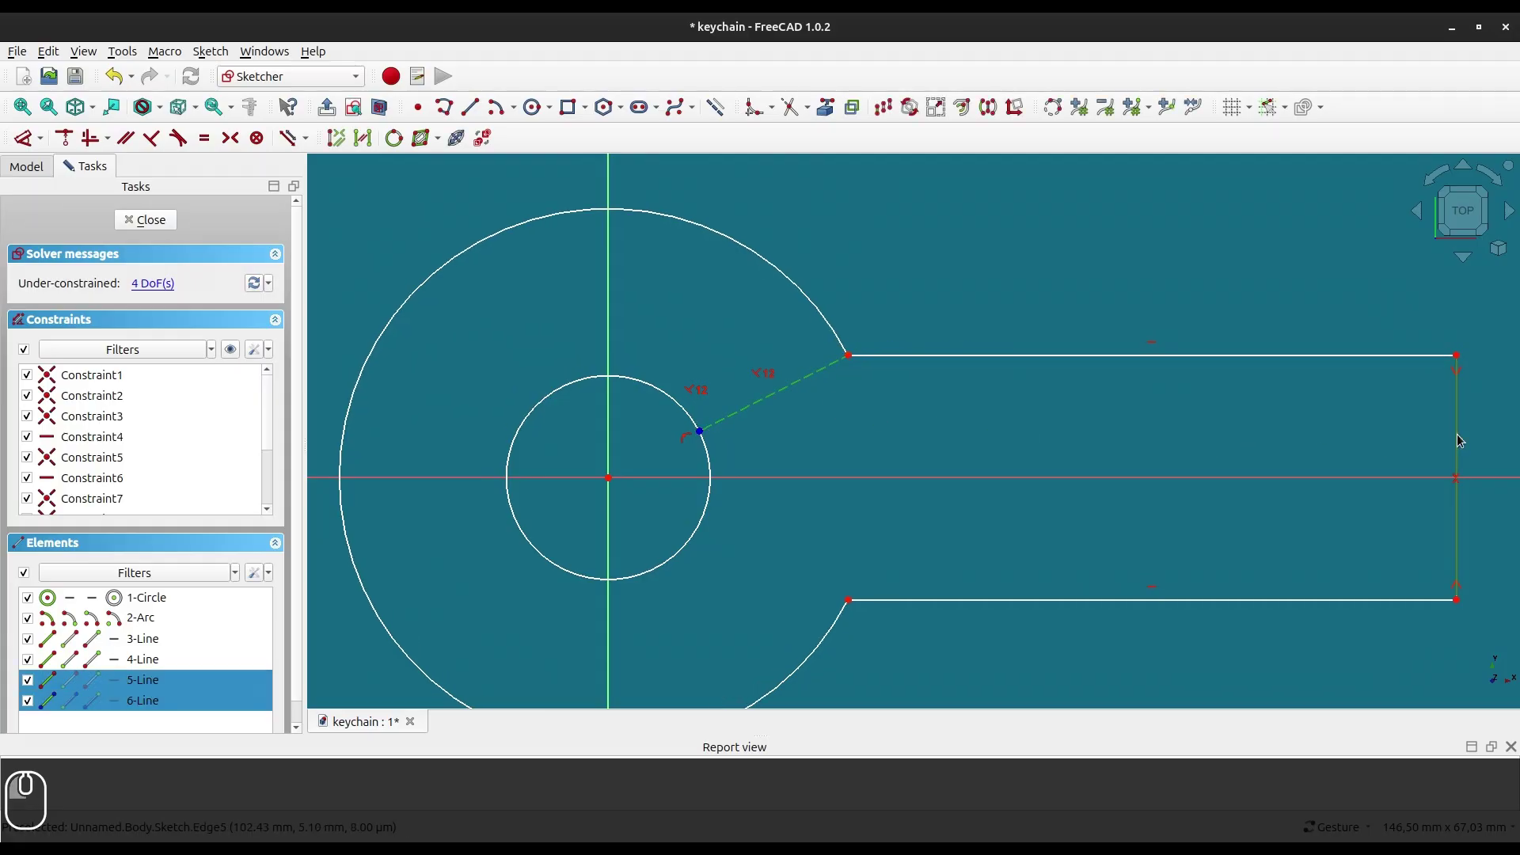
key(e)
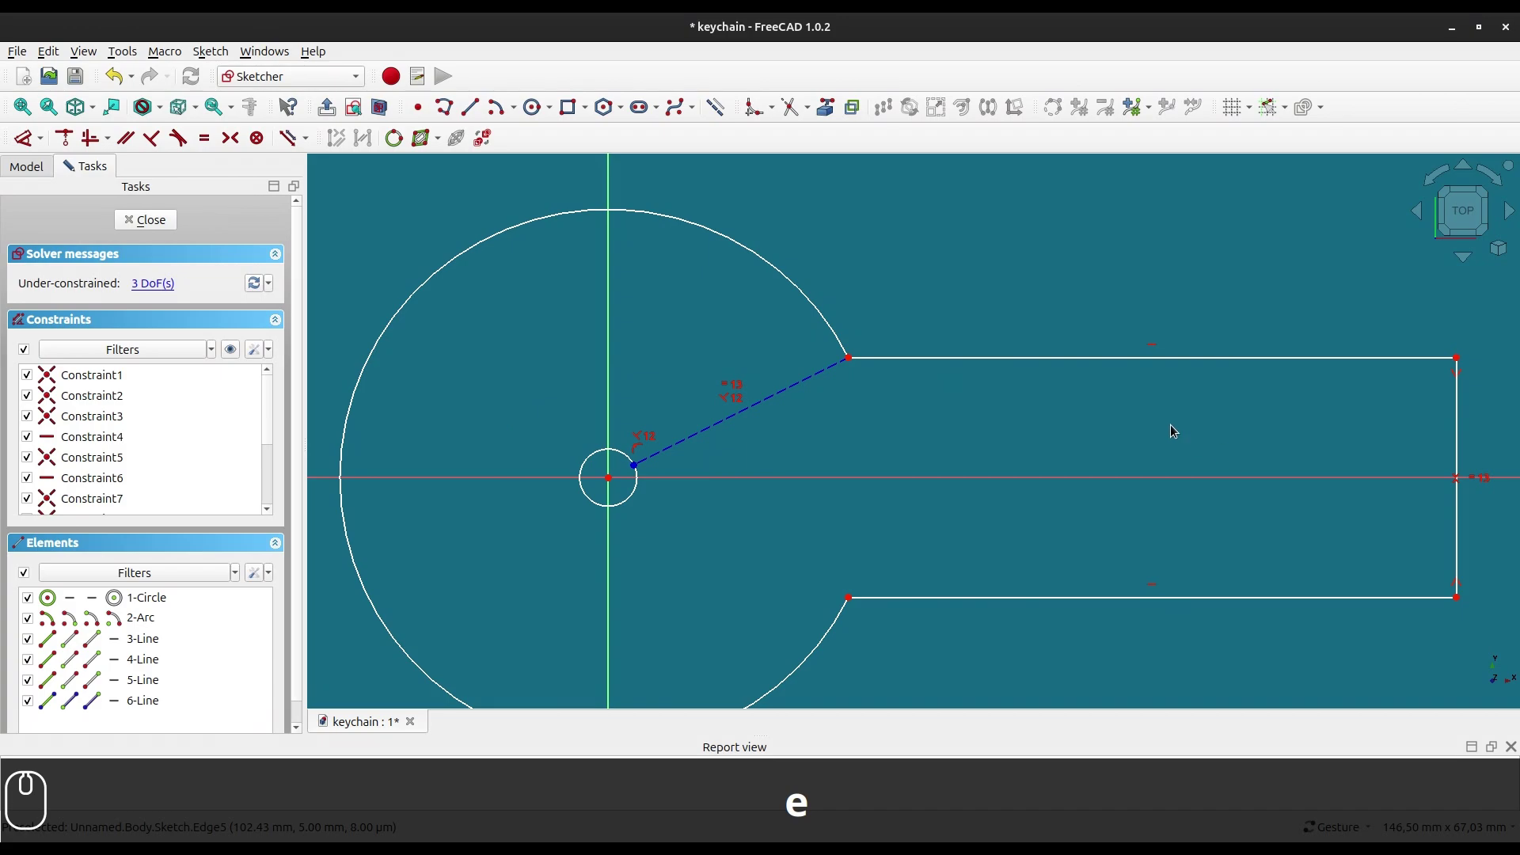
scroll(942, 361, down, 3)
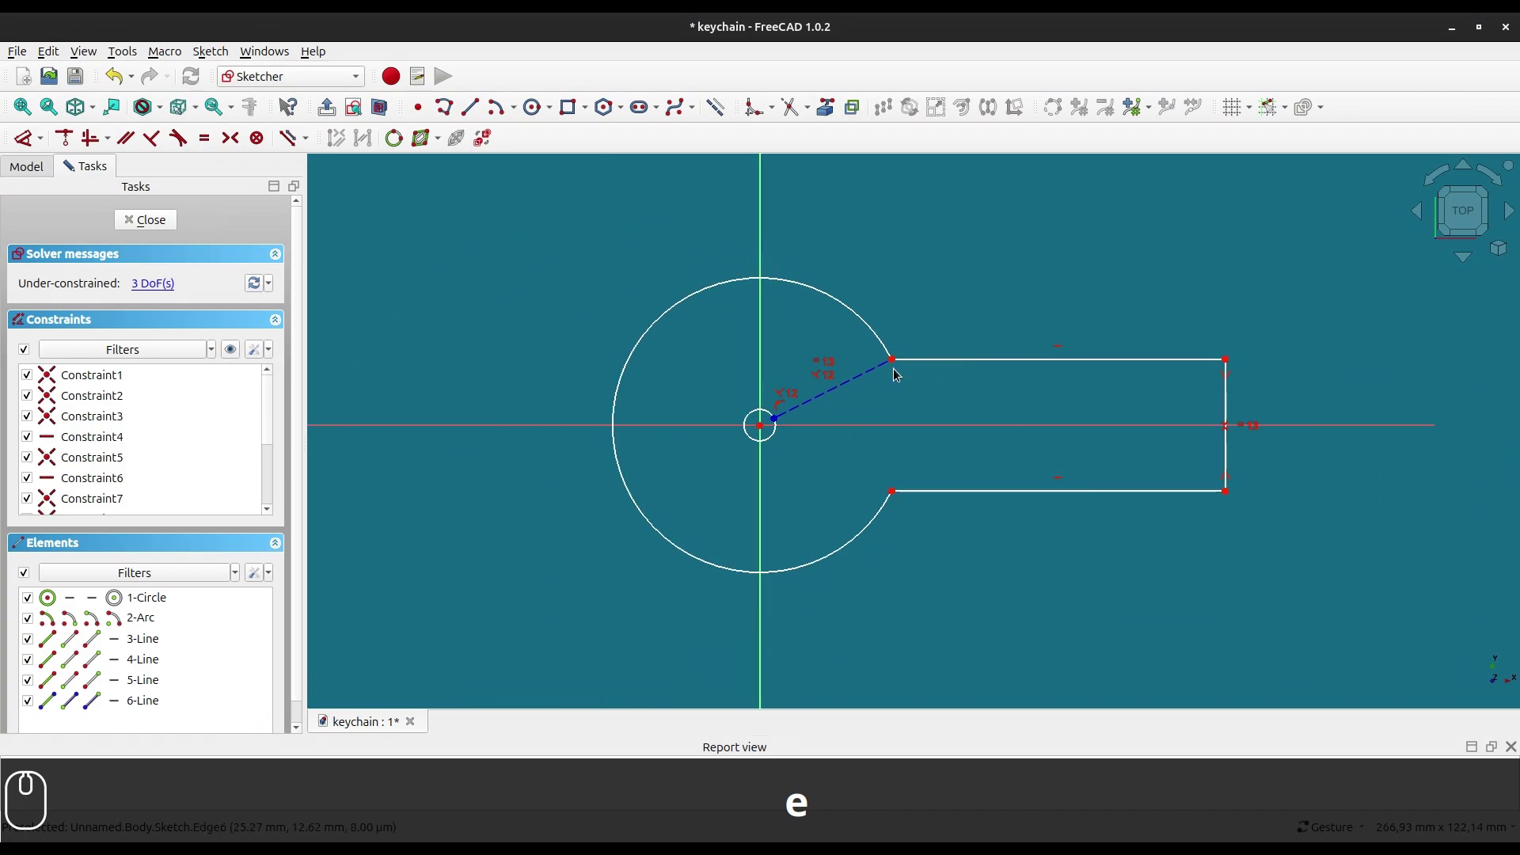
mouse_move(892, 360)
mouse_down()
mouse_move(910, 401)
mouse_move(900, 340)
mouse_move(903, 402)
mouse_move(897, 375)
mouse_up()
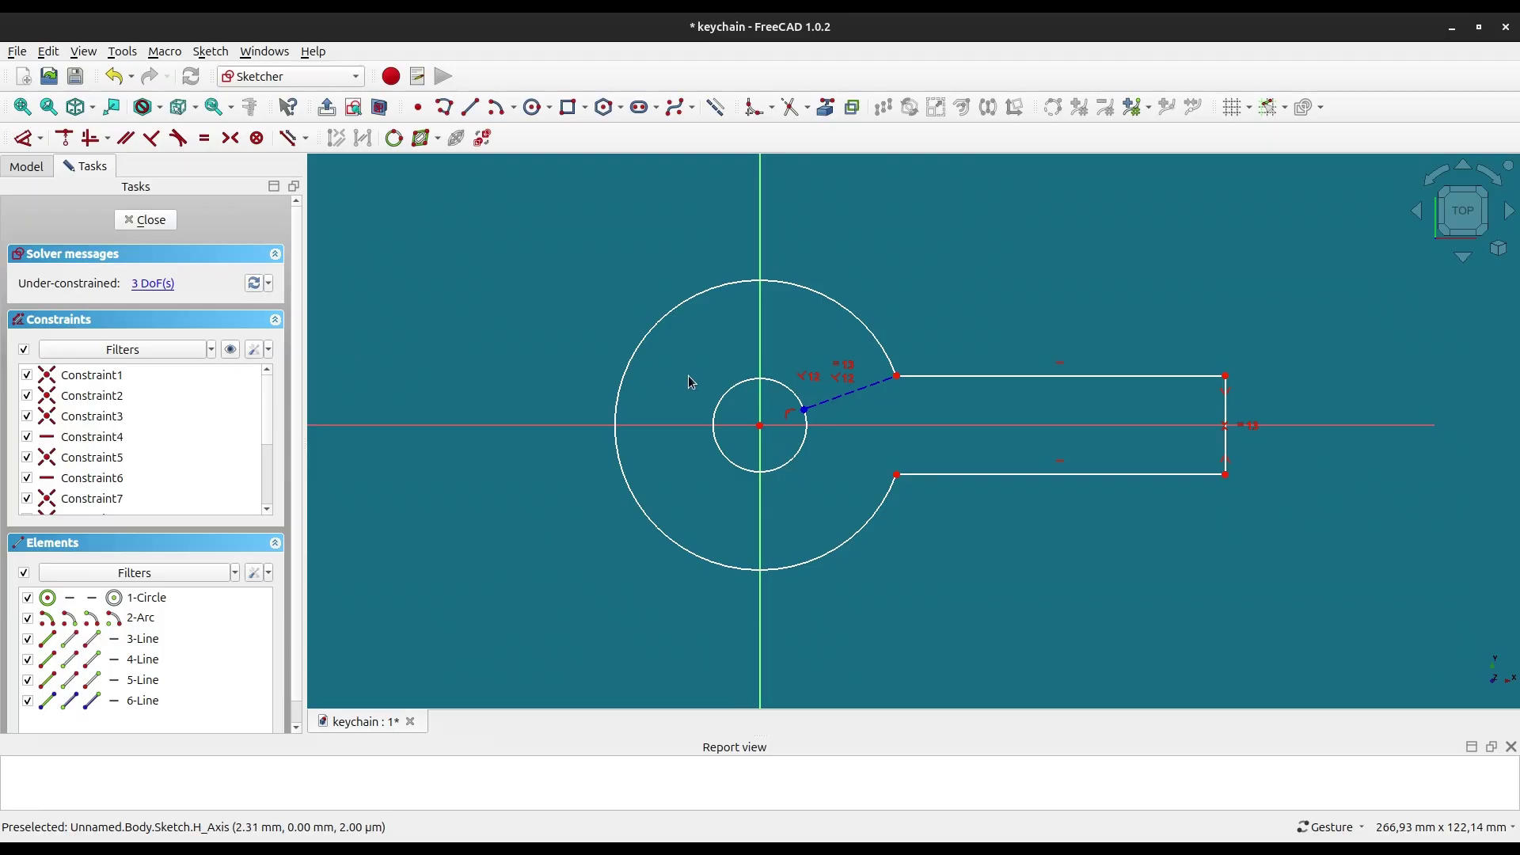
- Dimension the hole circle's diameter as 5 mm
key(d)
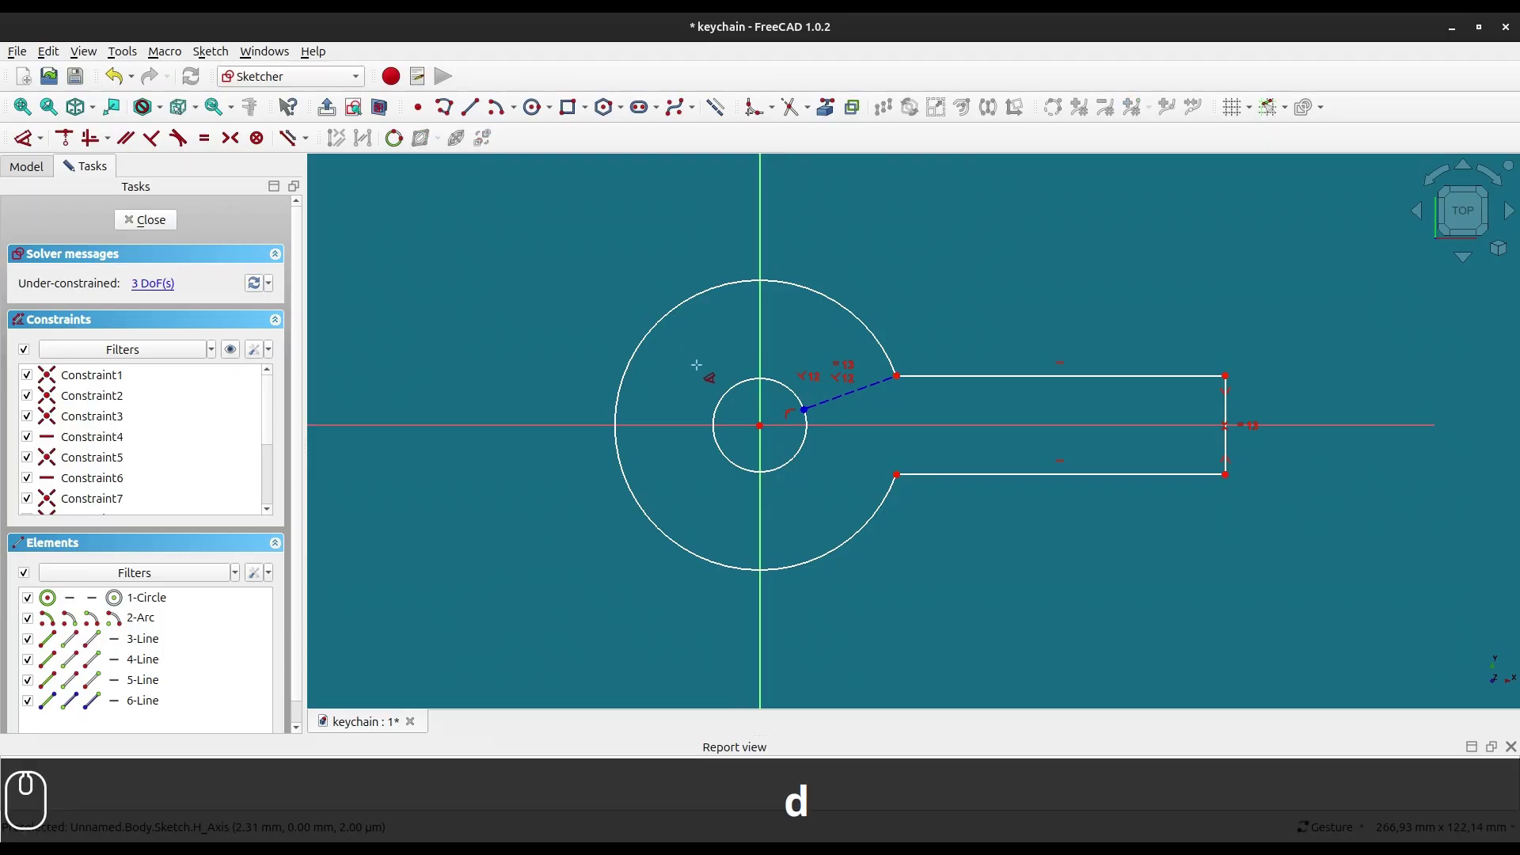
click(724, 392)
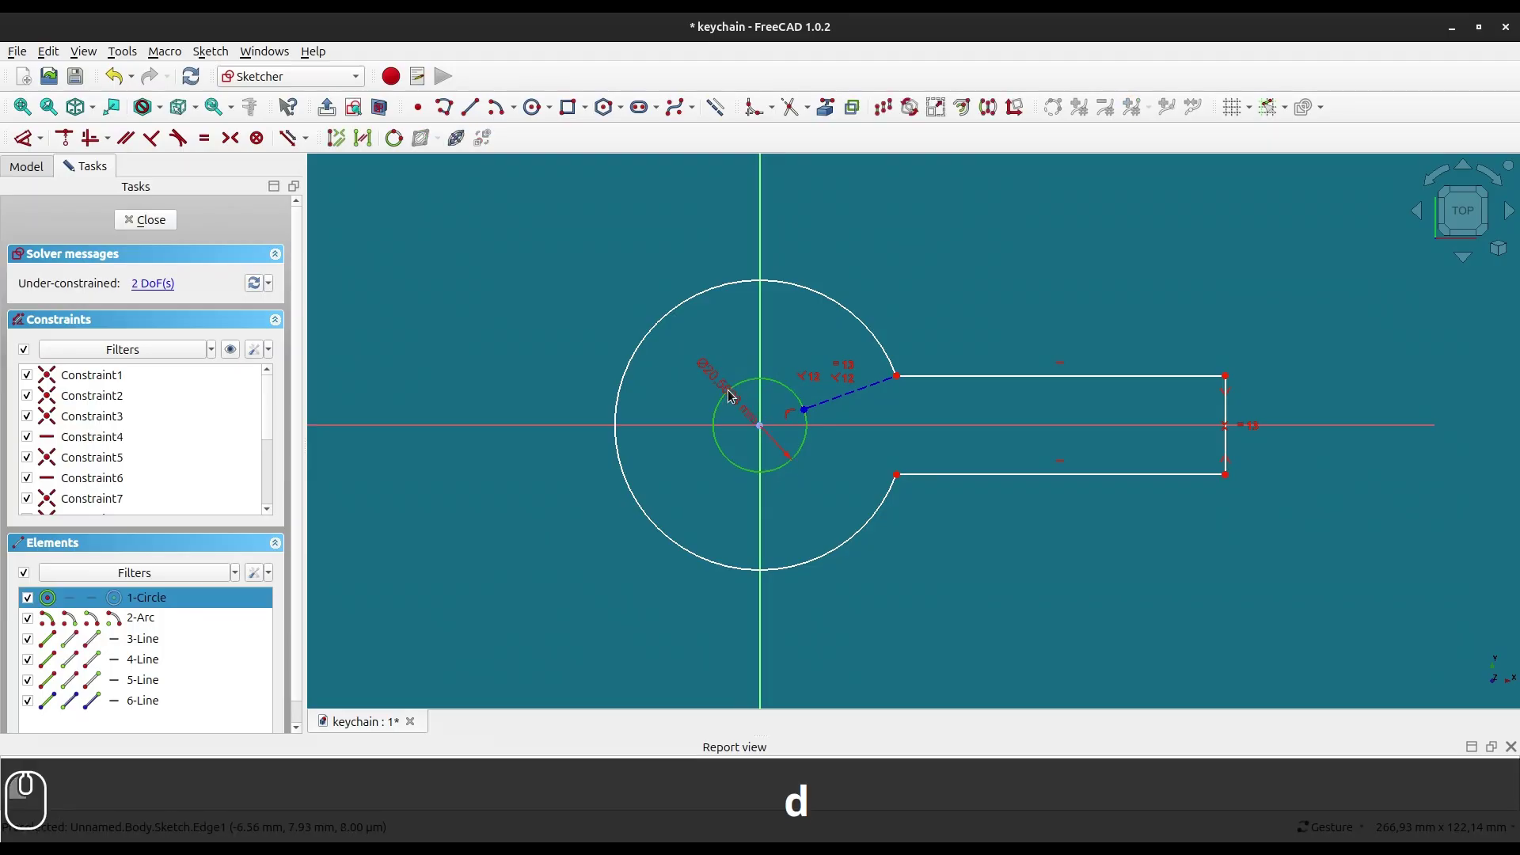
click(679, 376)
mouse_move(704, 370)
mouse_down()
mouse_move(678, 424)
mouse_move(713, 393)
mouse_up()
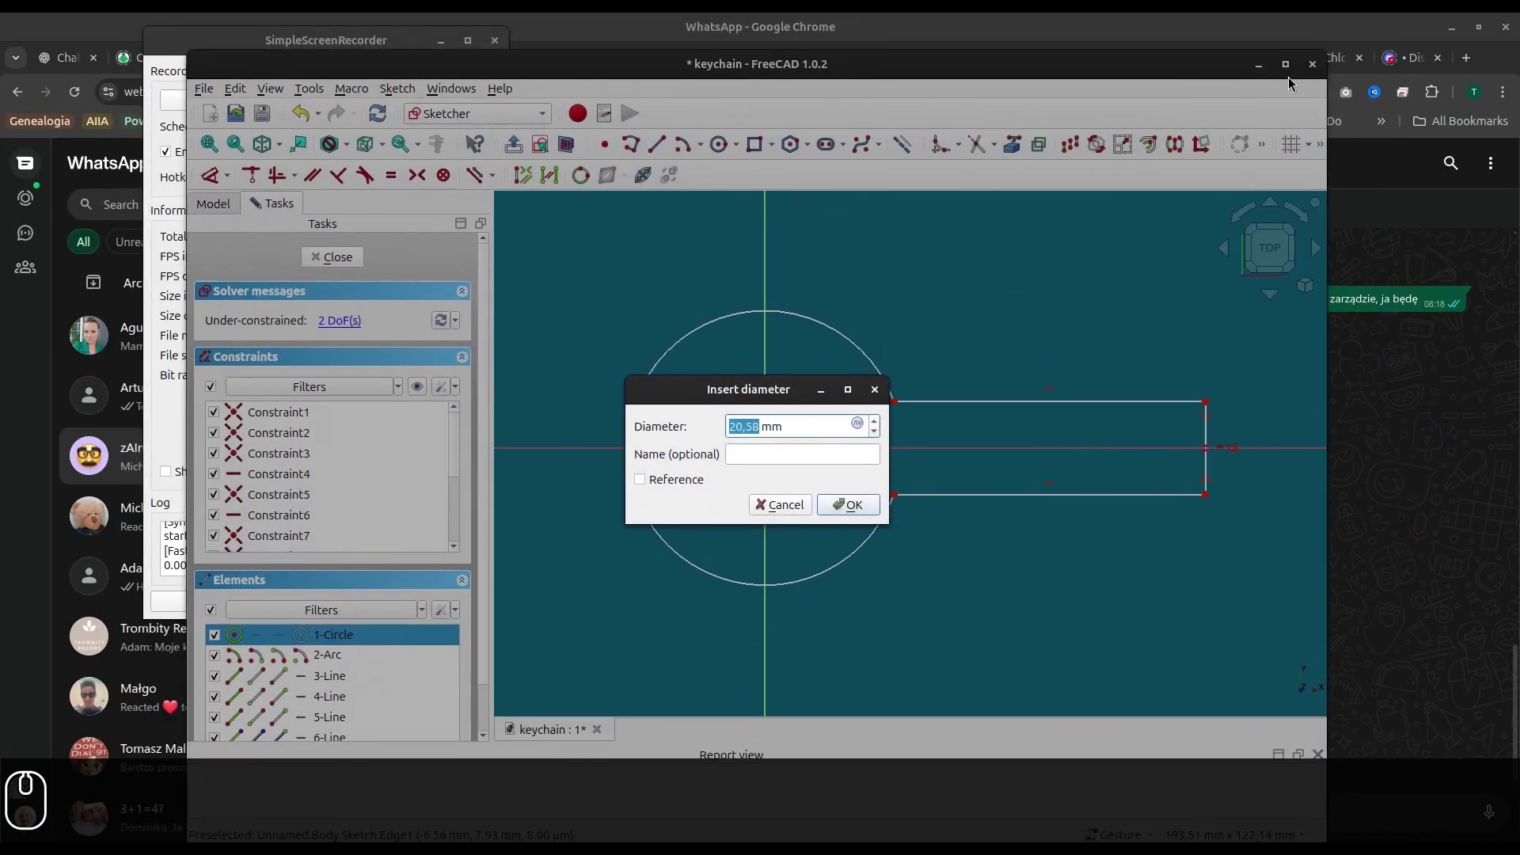
click(1285, 64)
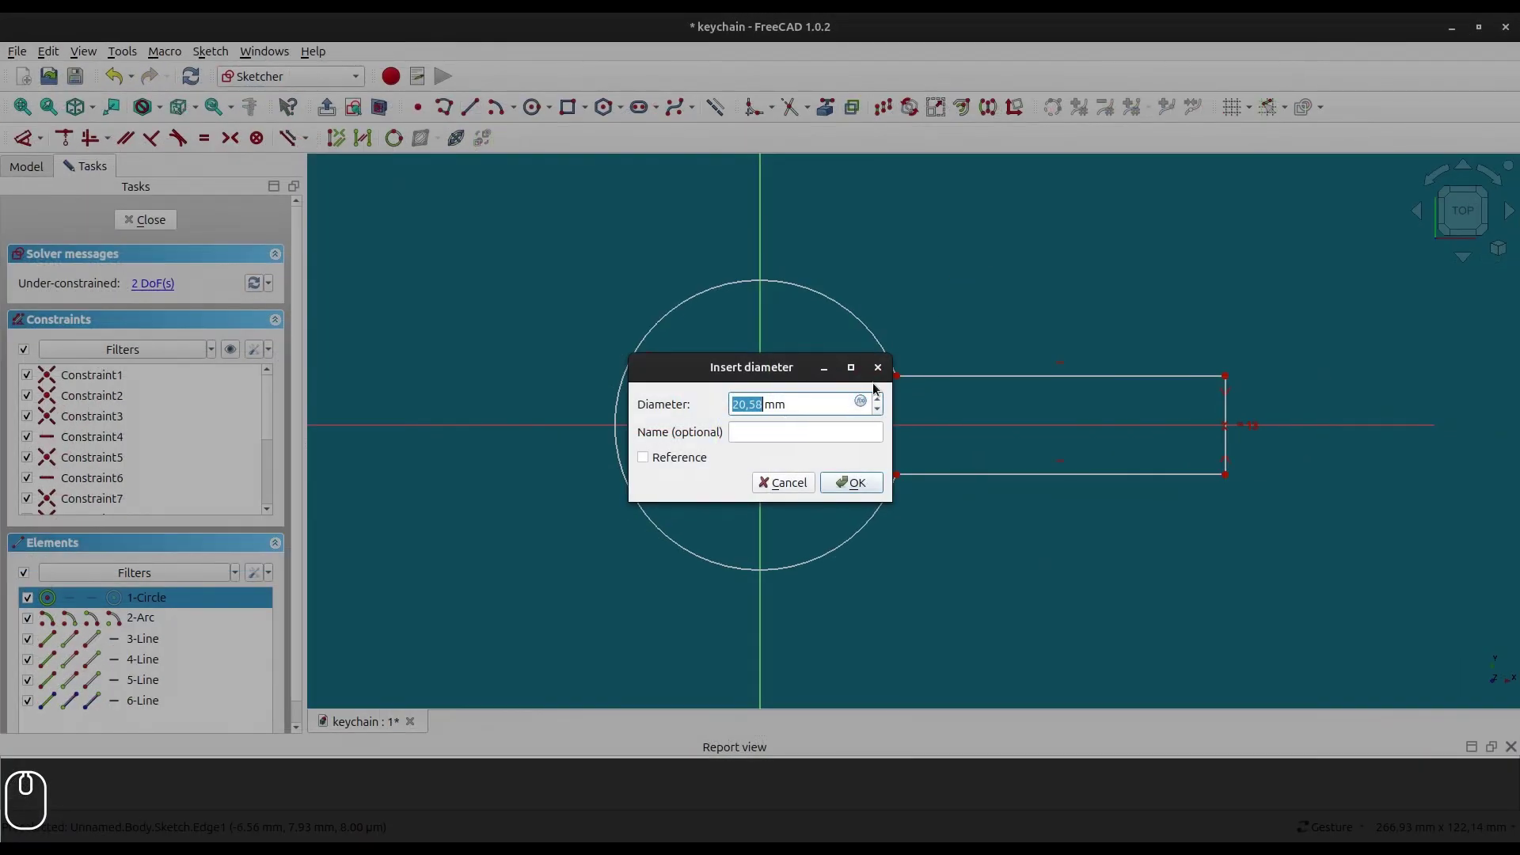
text(5)
click(844, 484)
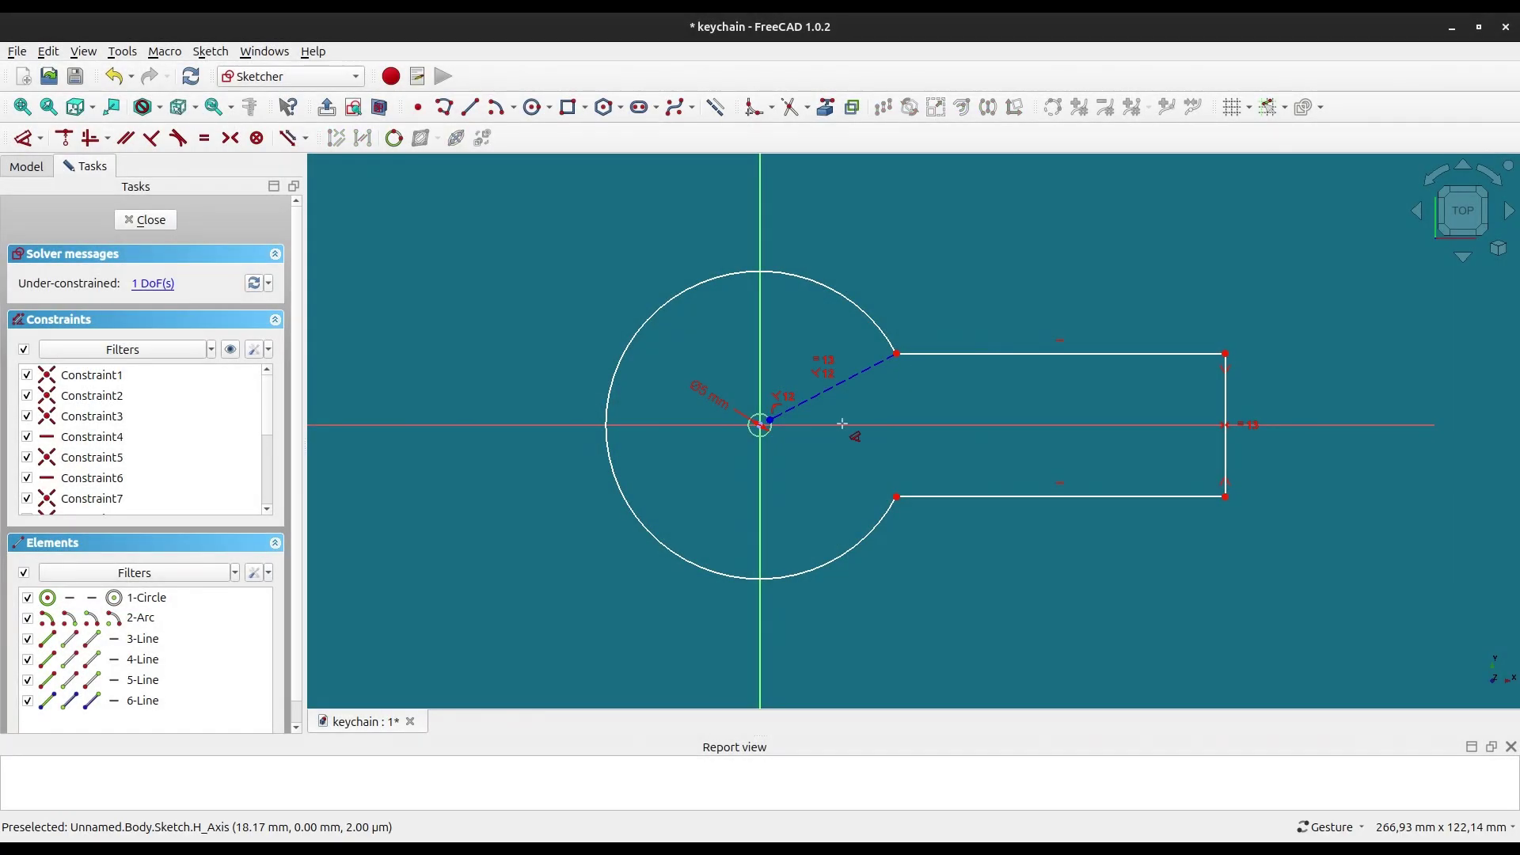
- Dimension the construction line between the hole and the outer arc as 3 mm long
click(855, 372)
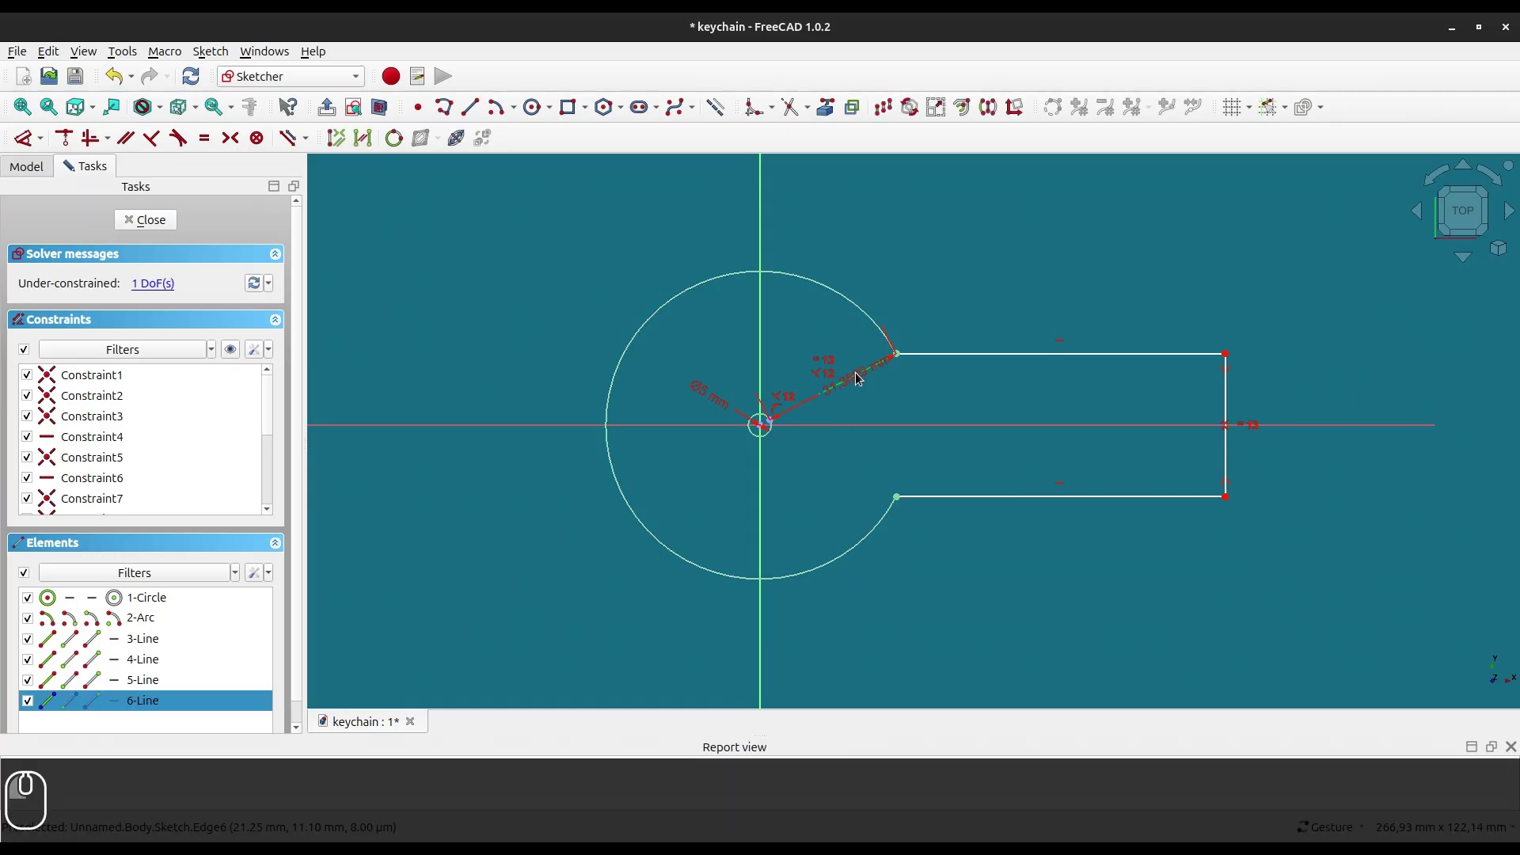
click(862, 420)
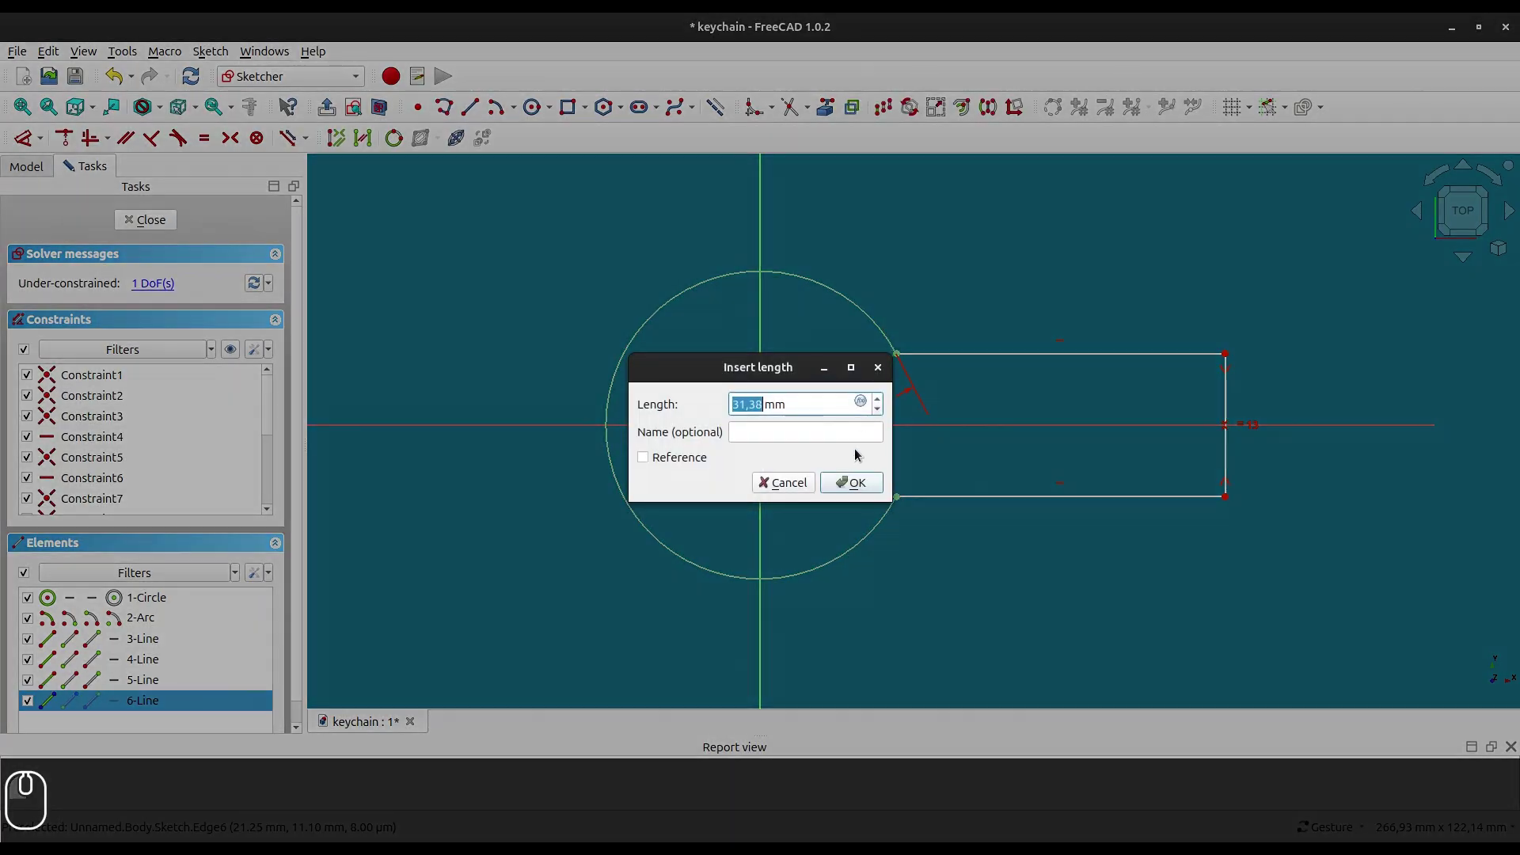
text(3)
click(852, 482)
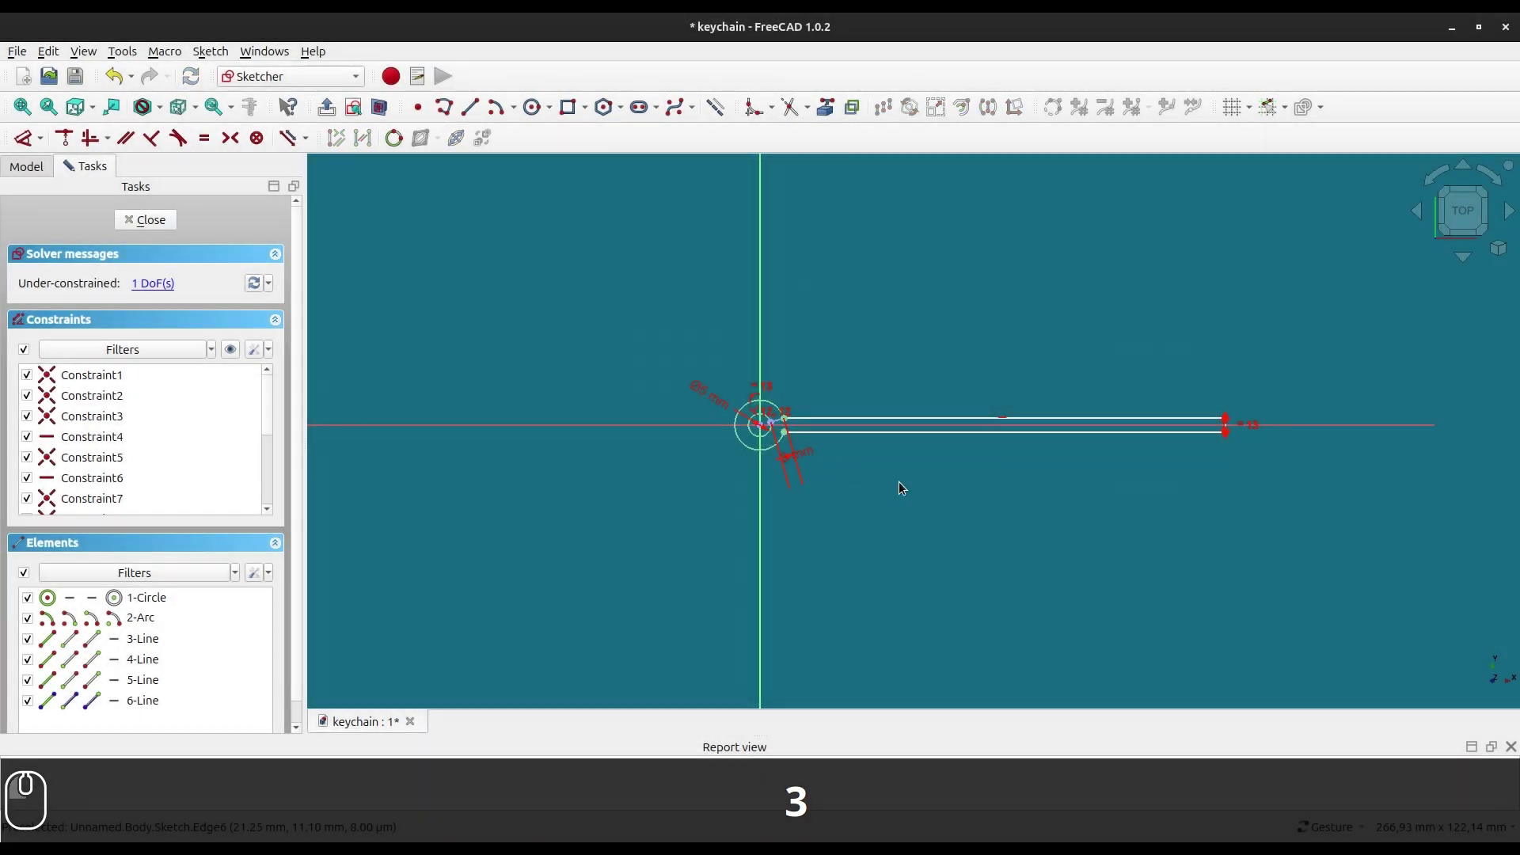
- Dimension the bar's lower horizontal edge as 80 mm long
scroll(842, 407, up, 4)
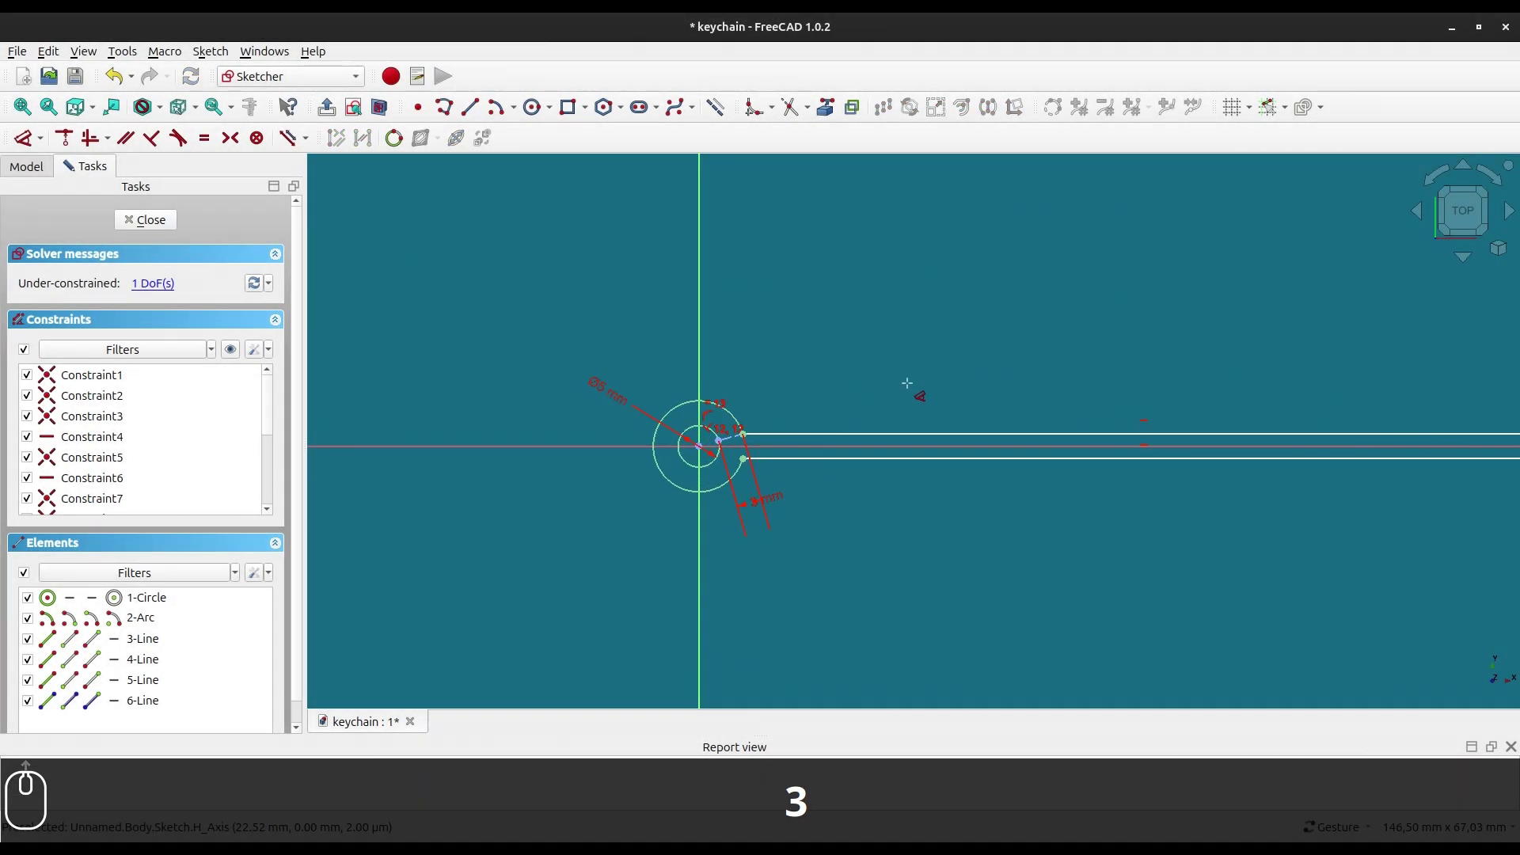
right_drag(1116, 384, 910, 356)
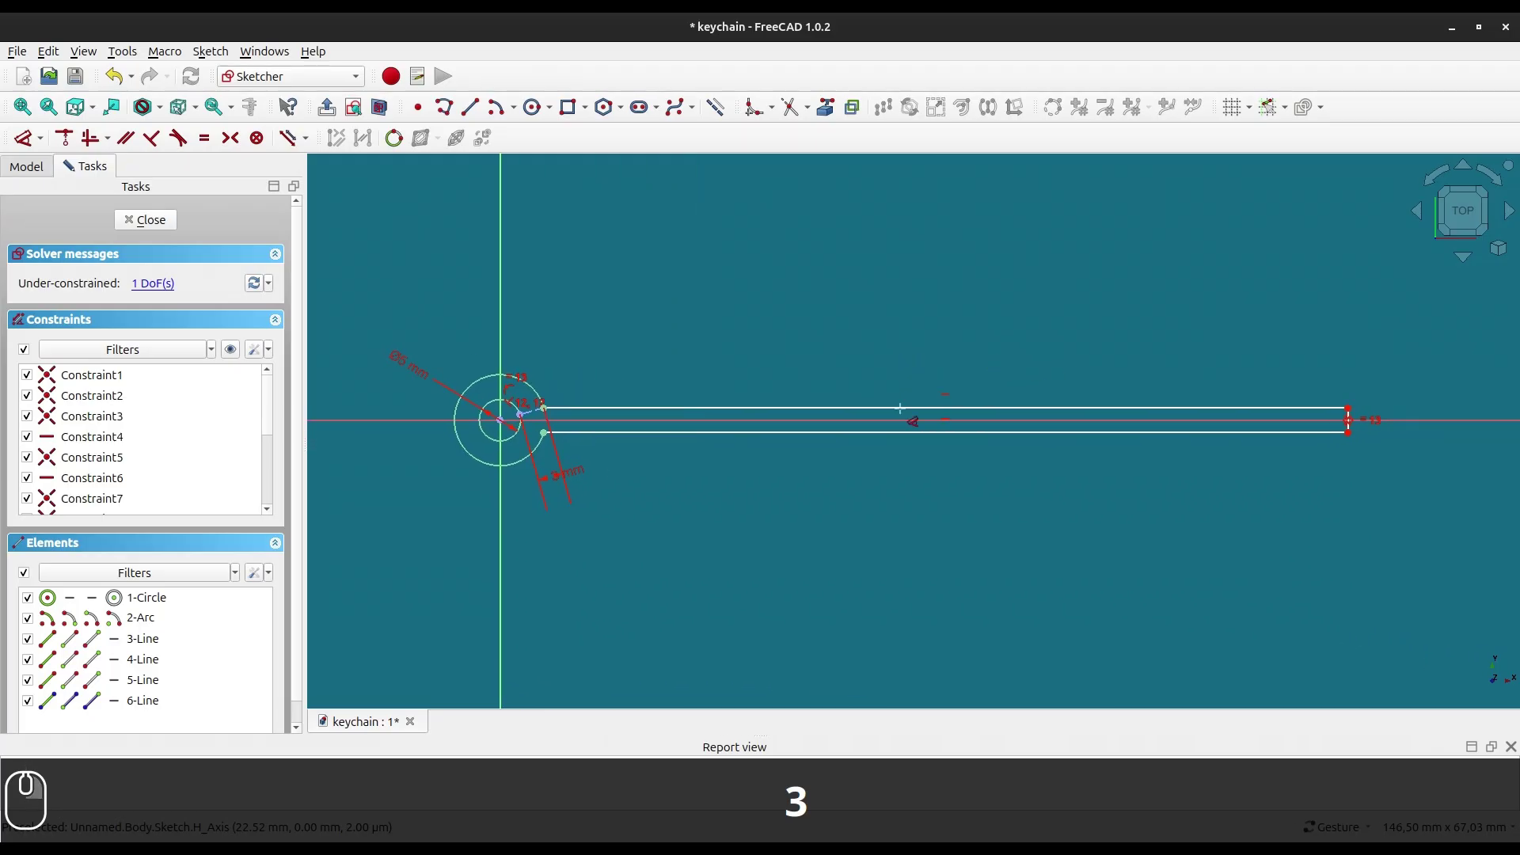
click(861, 432)
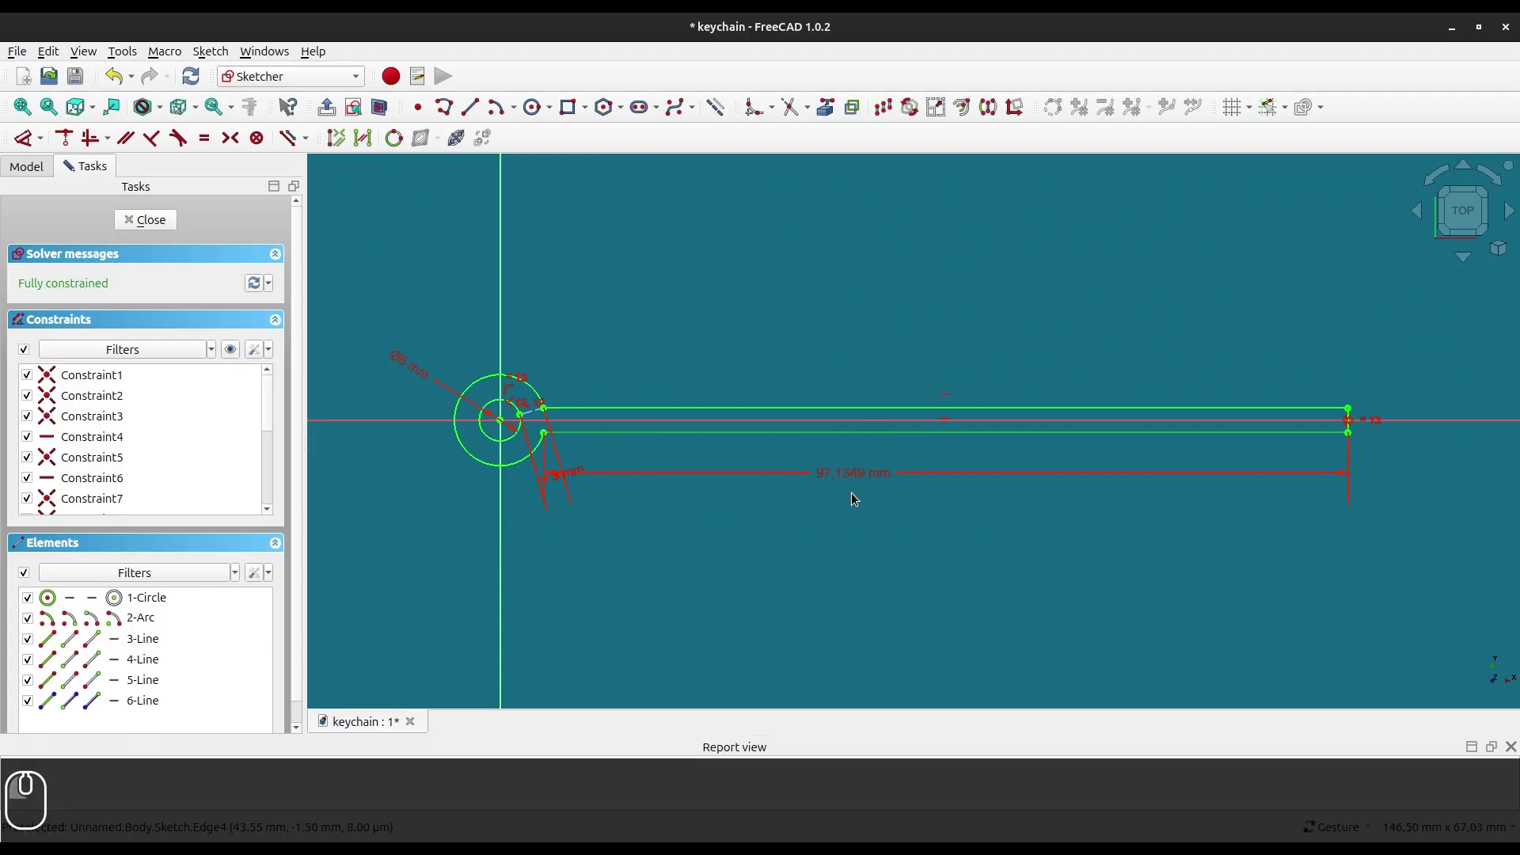
click(849, 530)
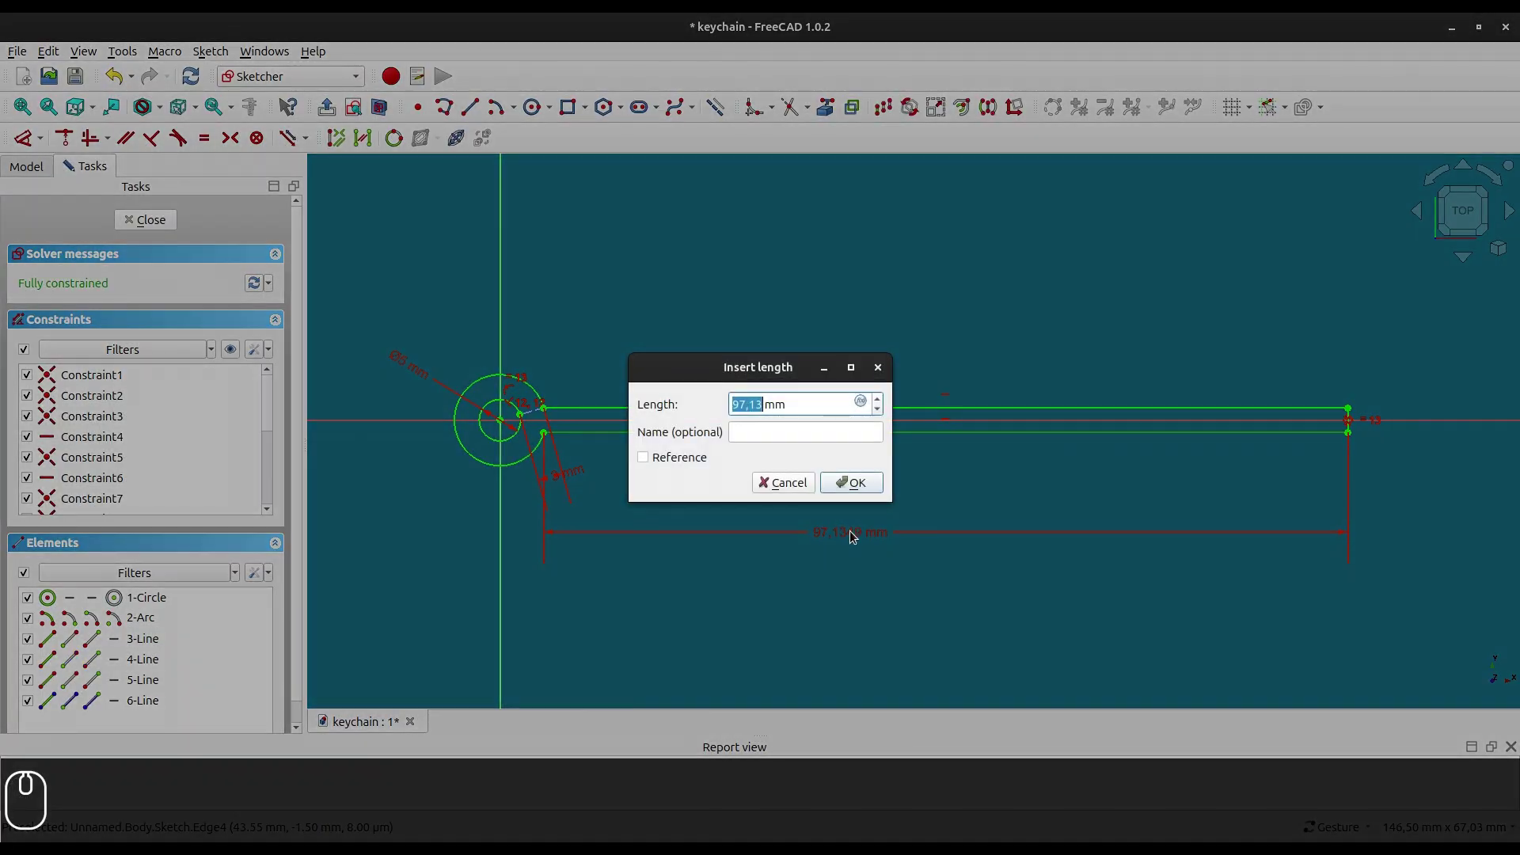
text(80)
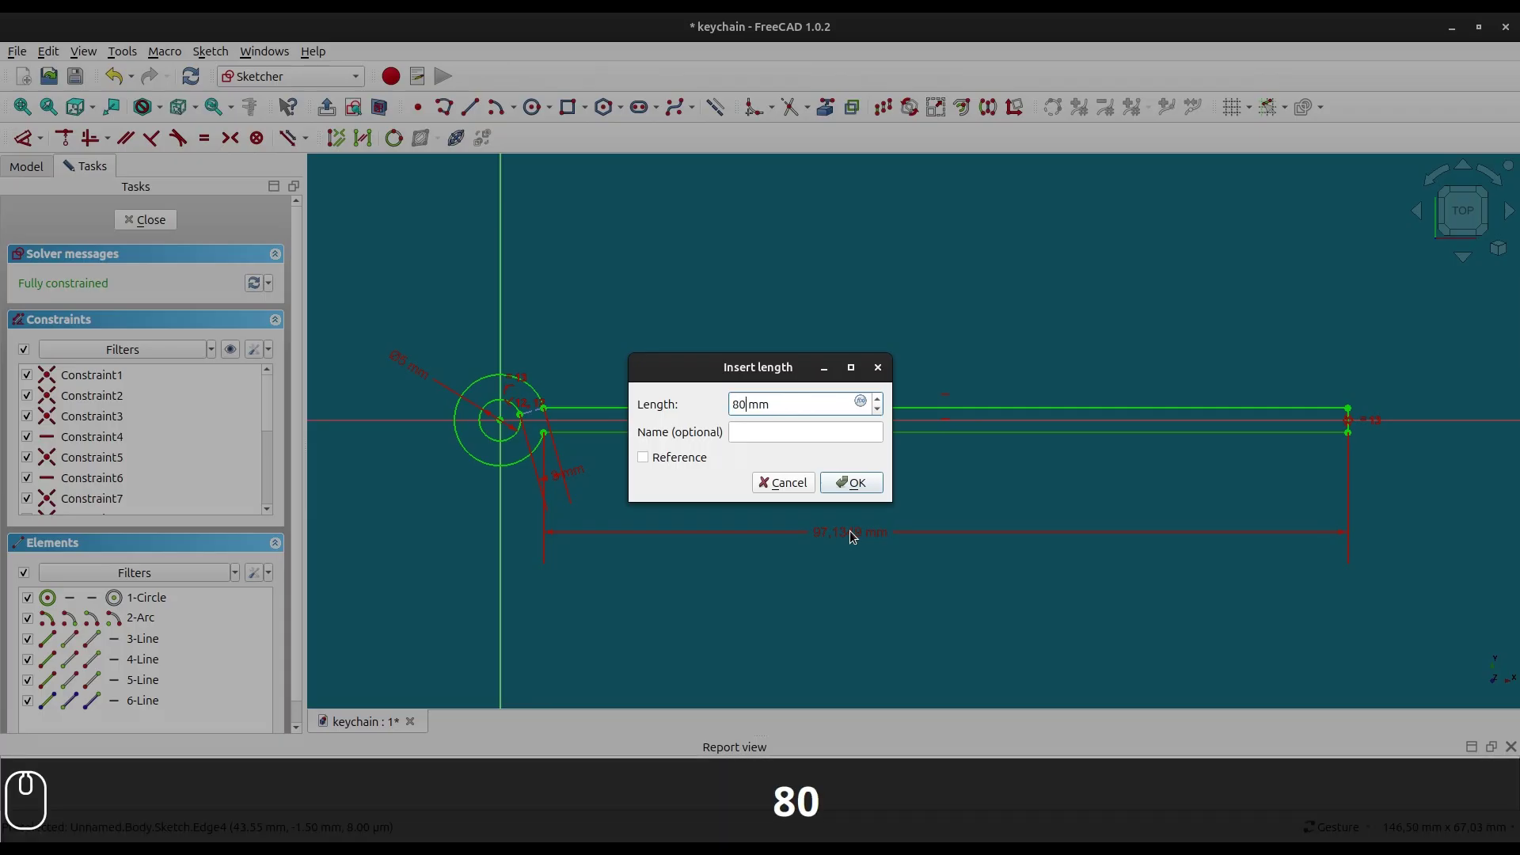
key(Return)
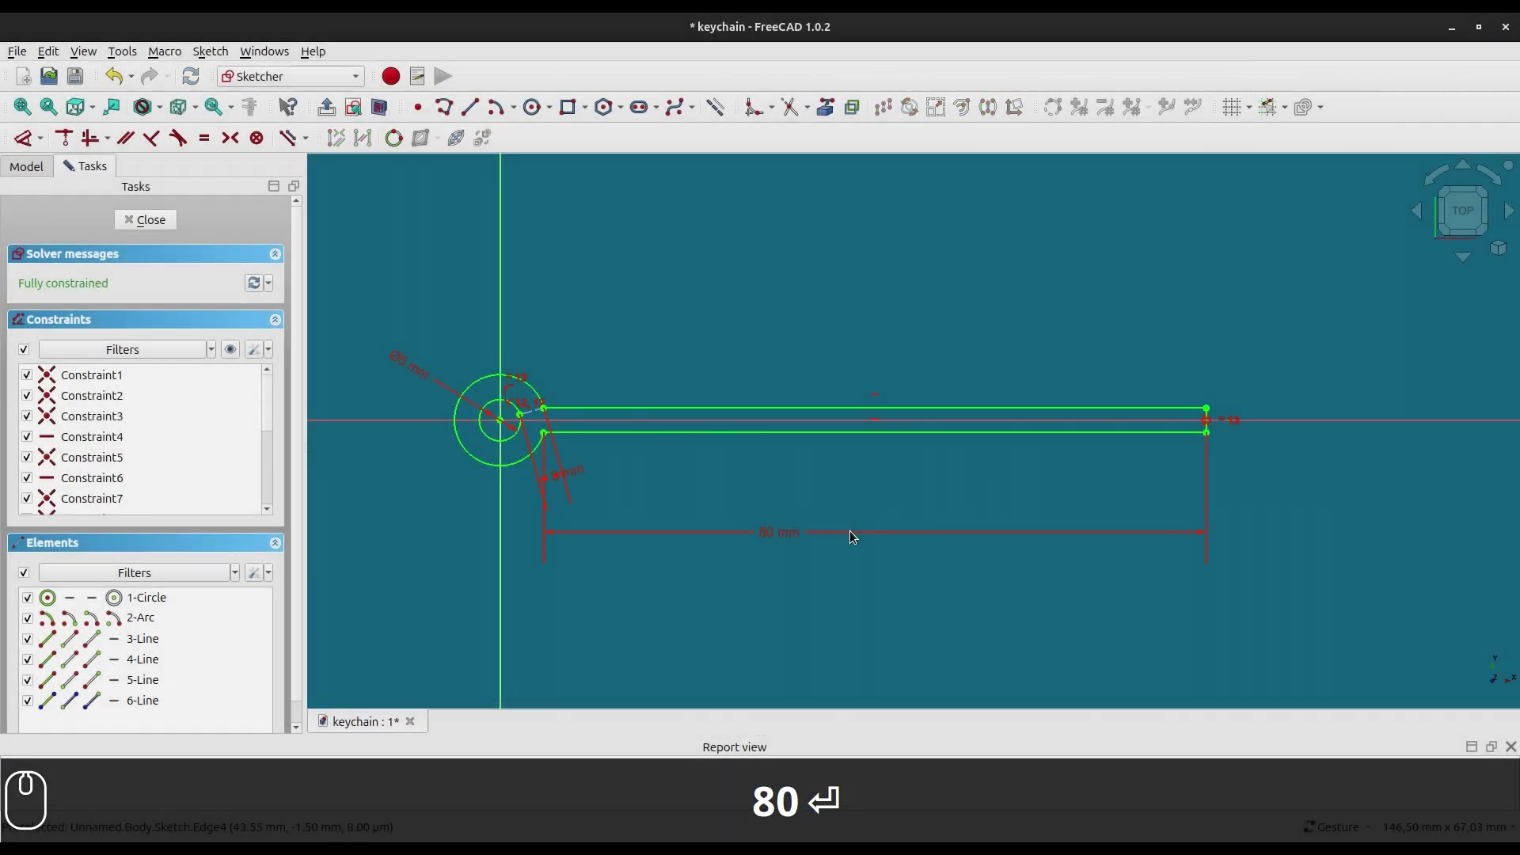
- Close the sketch and pad the keychain profile to a length of 4 mm
click(156, 222)
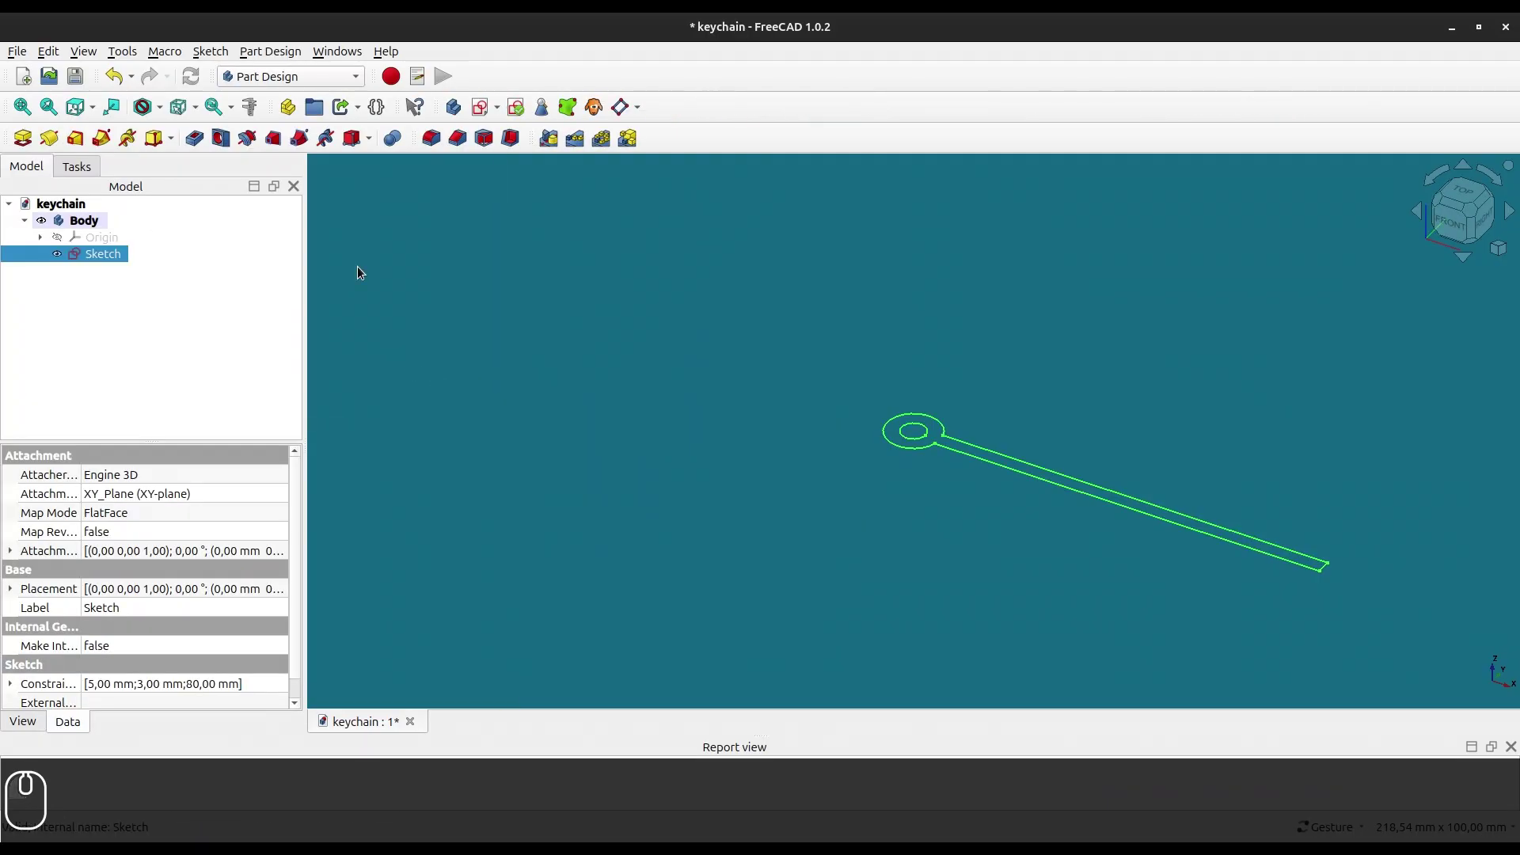
click(23, 138)
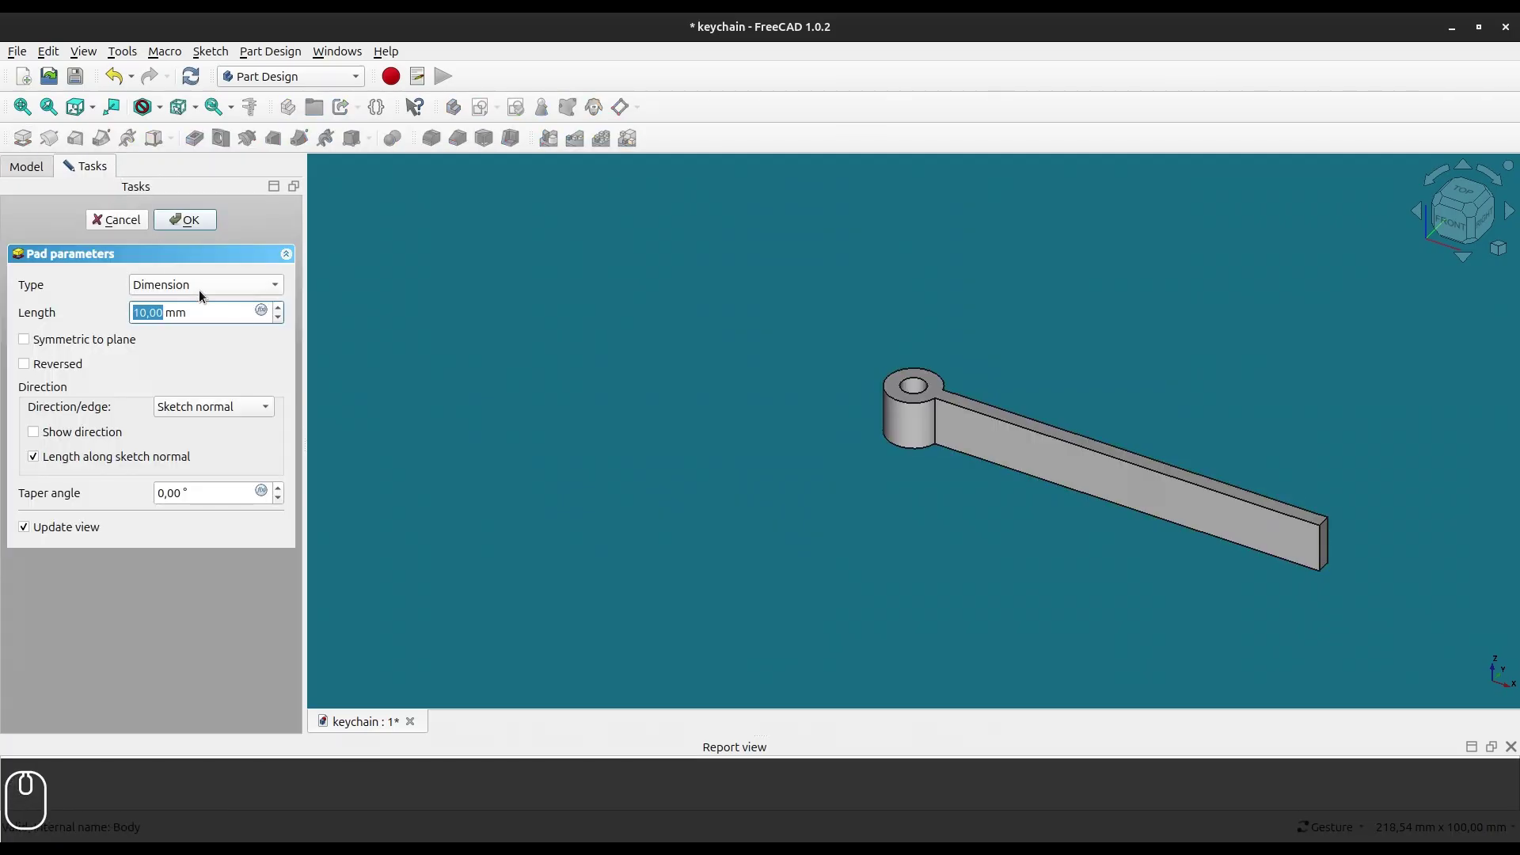
text(4)
click(170, 220)
- Set the view of the padded body to Top and switch to the Draft workbench
drag(784, 328, 877, 423)
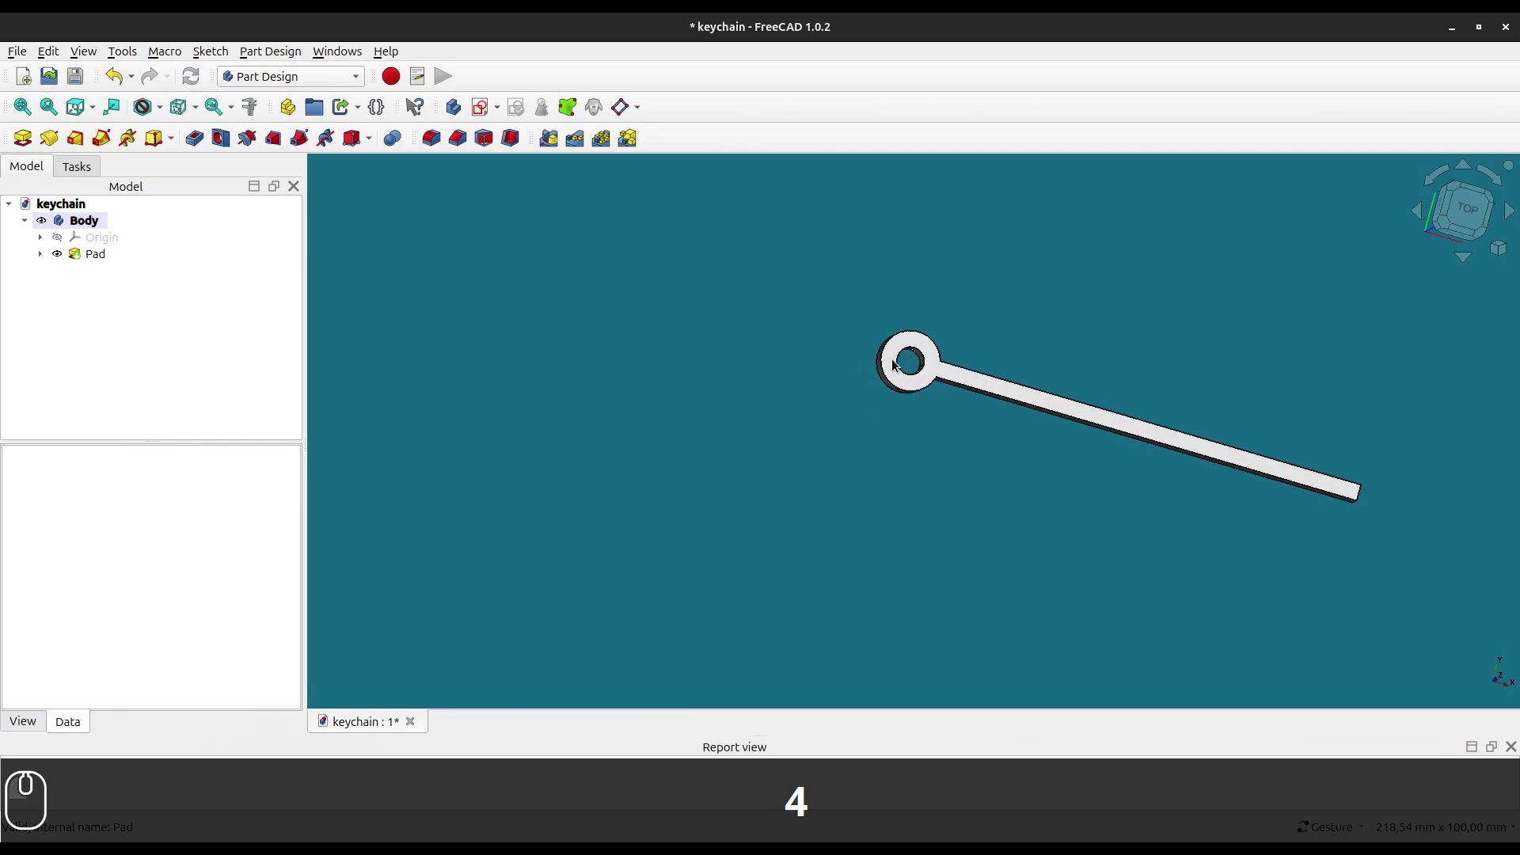
scroll(1024, 341, up, 2)
right_drag(1040, 313, 774, 317)
drag(850, 318, 773, 349)
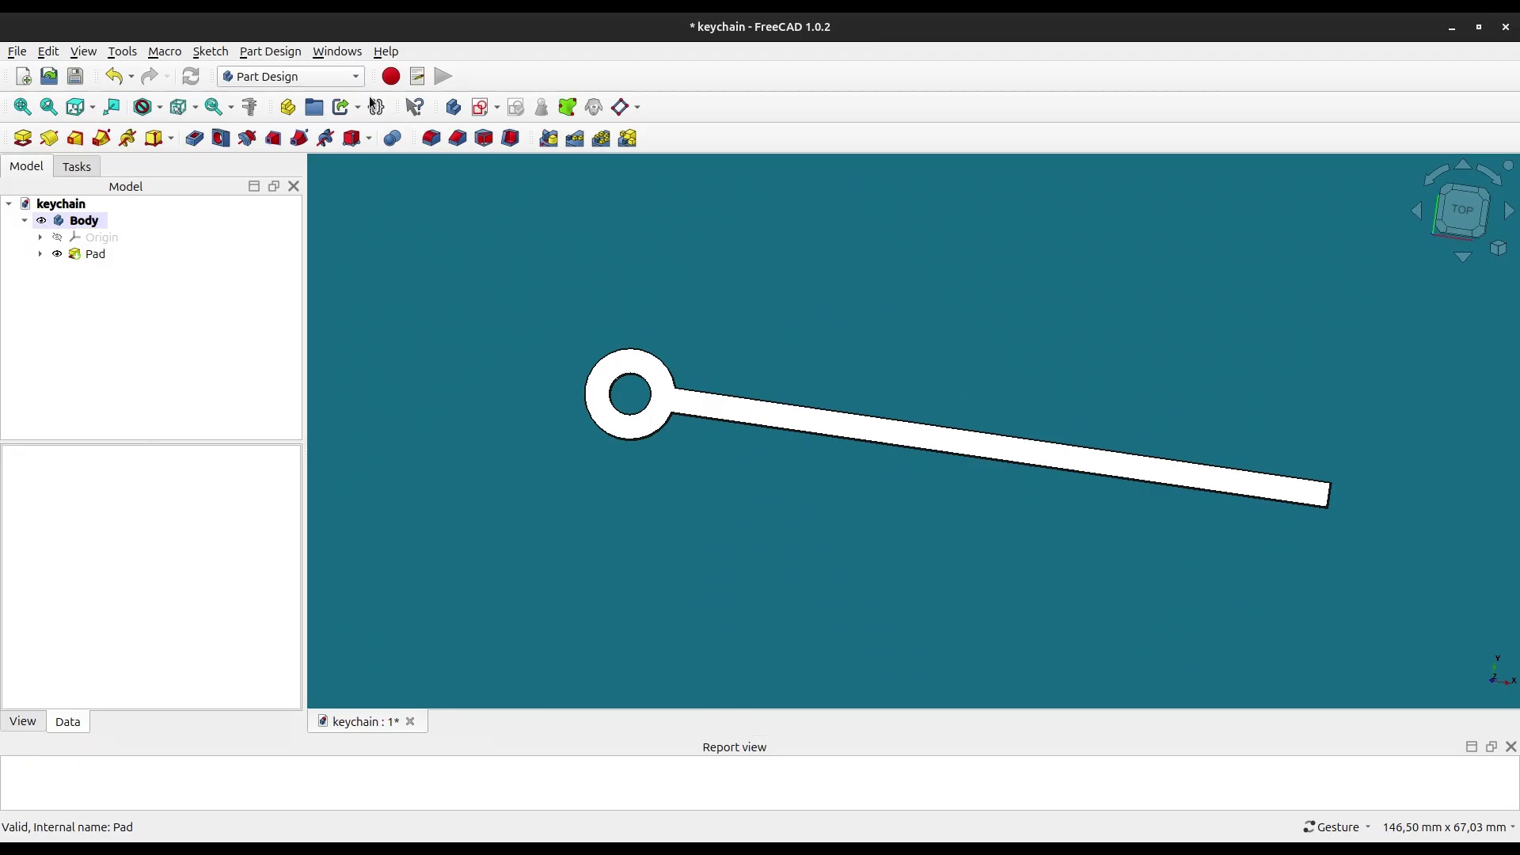
click(1460, 214)
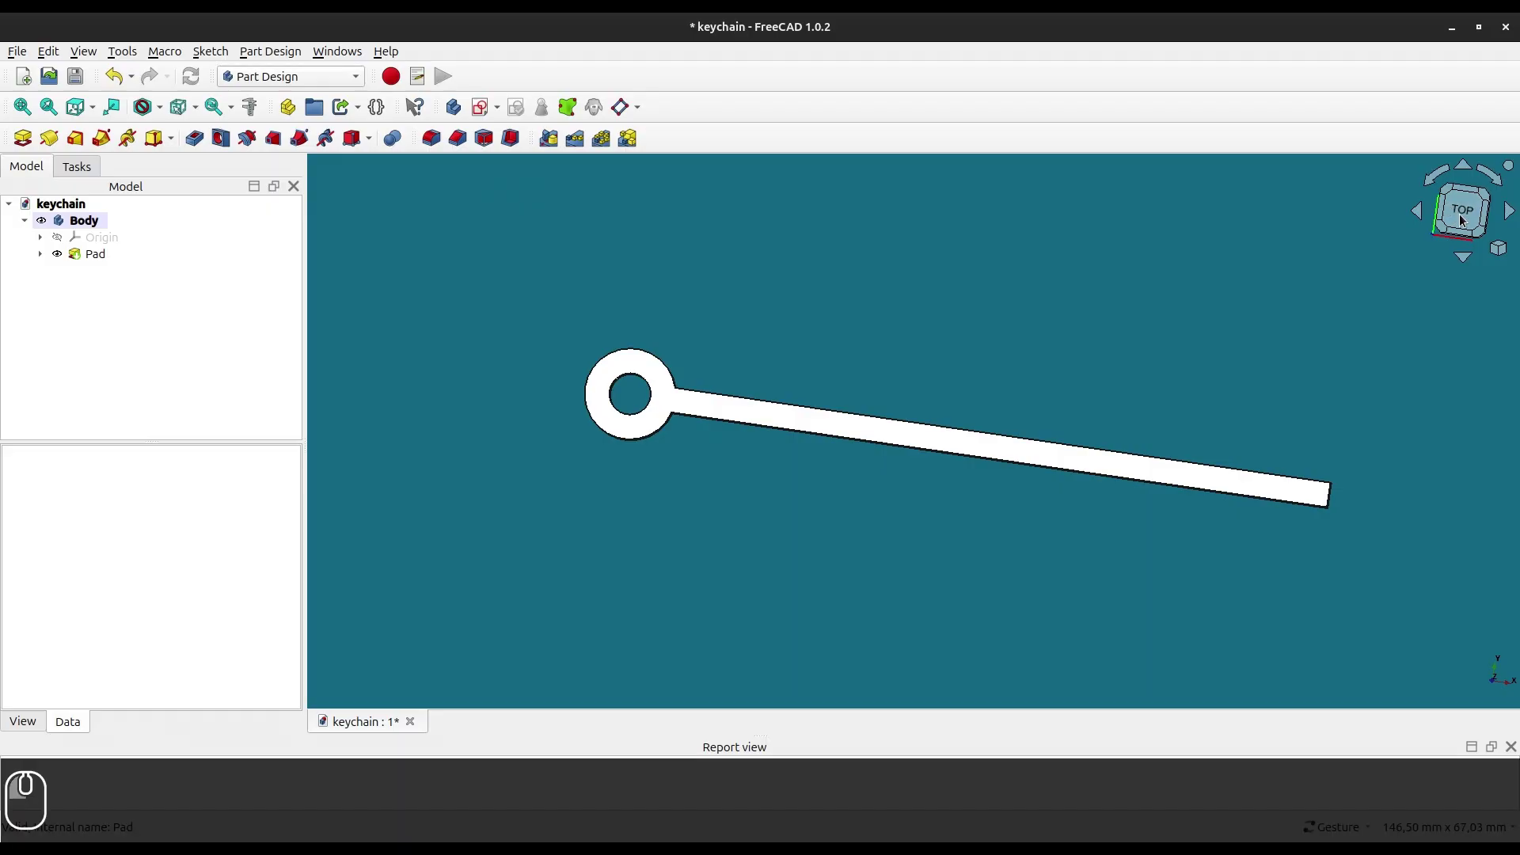
click(330, 77)
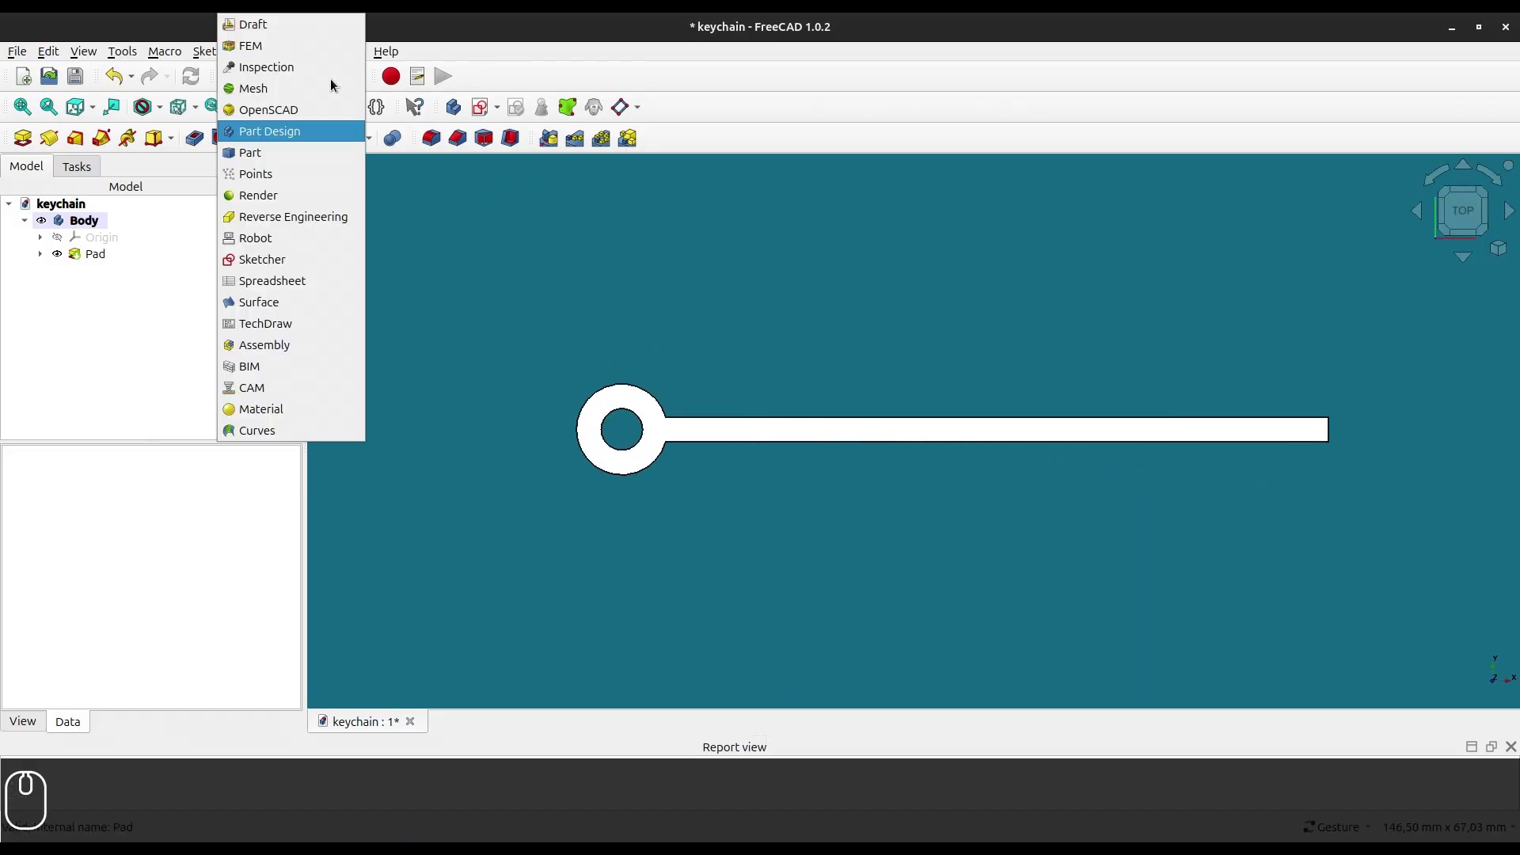
click(288, 26)
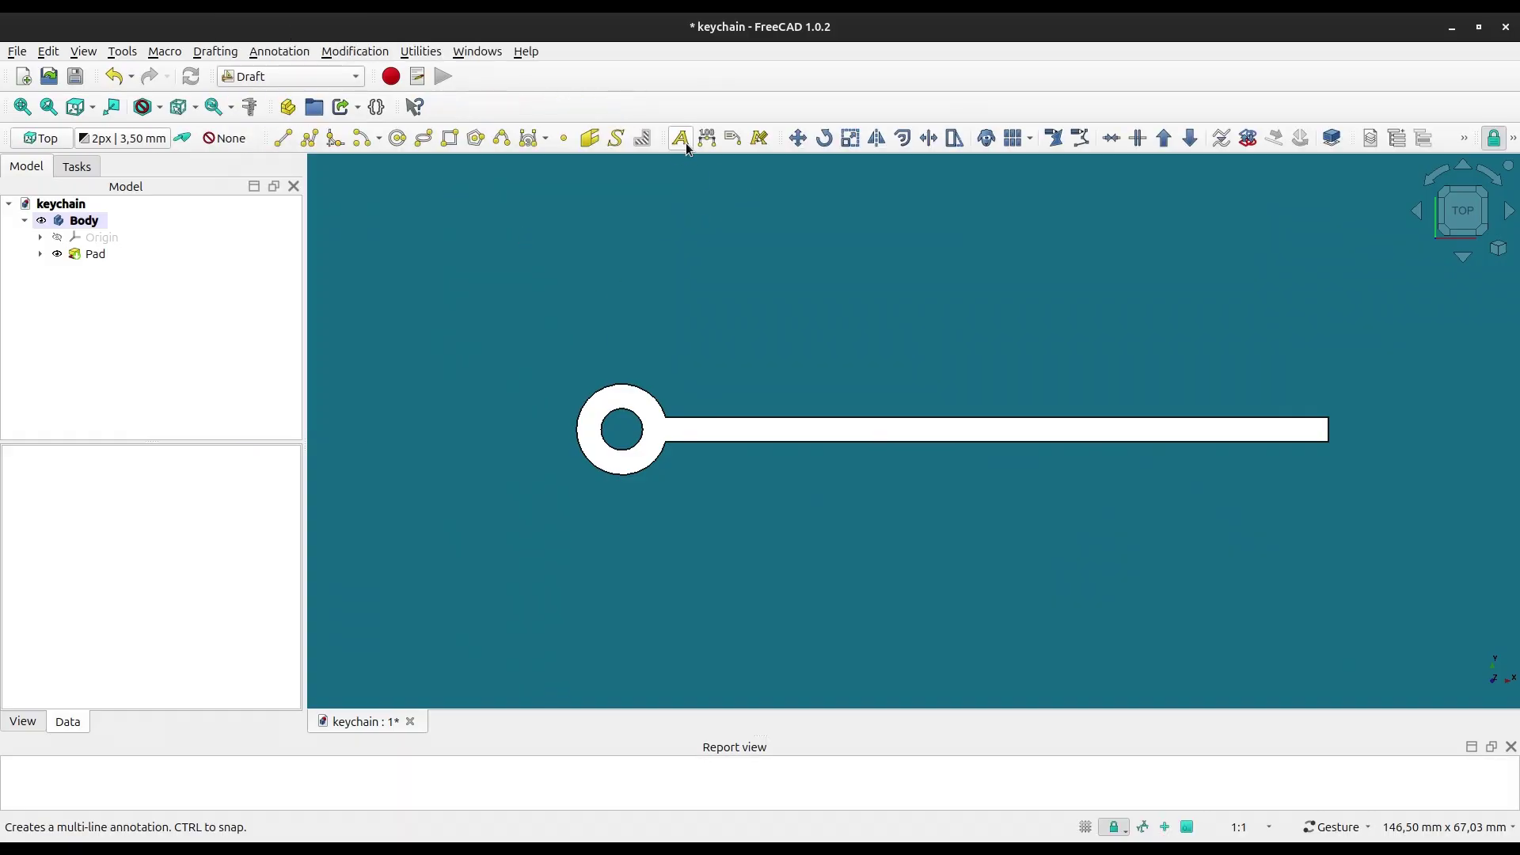
- Start a Draft ShapeString and load orbitron-bold.otf from the Orbitron fonts folder as its font file
click(618, 140)
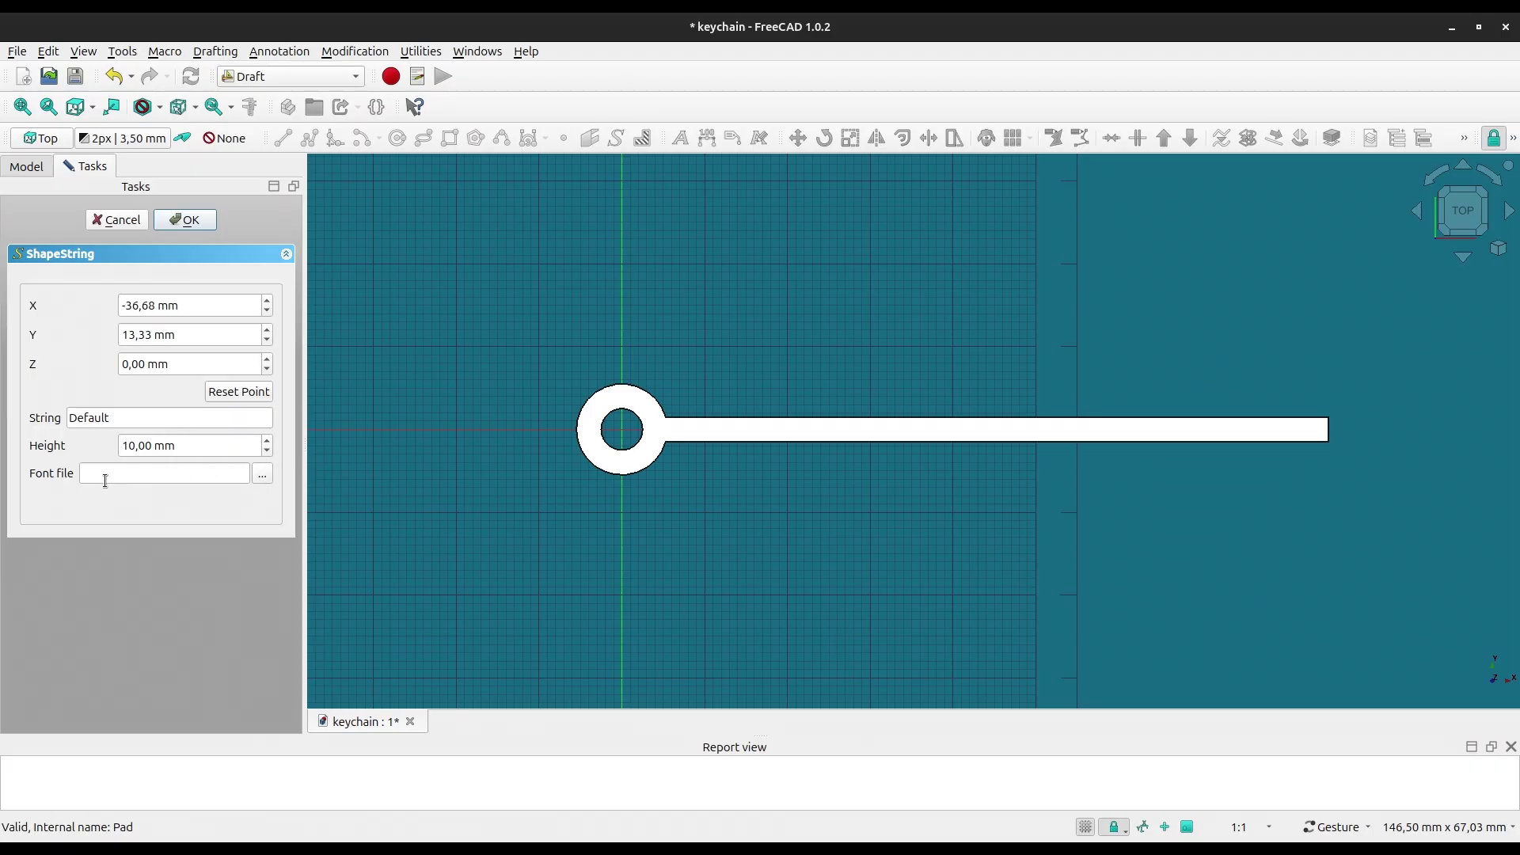
click(263, 475)
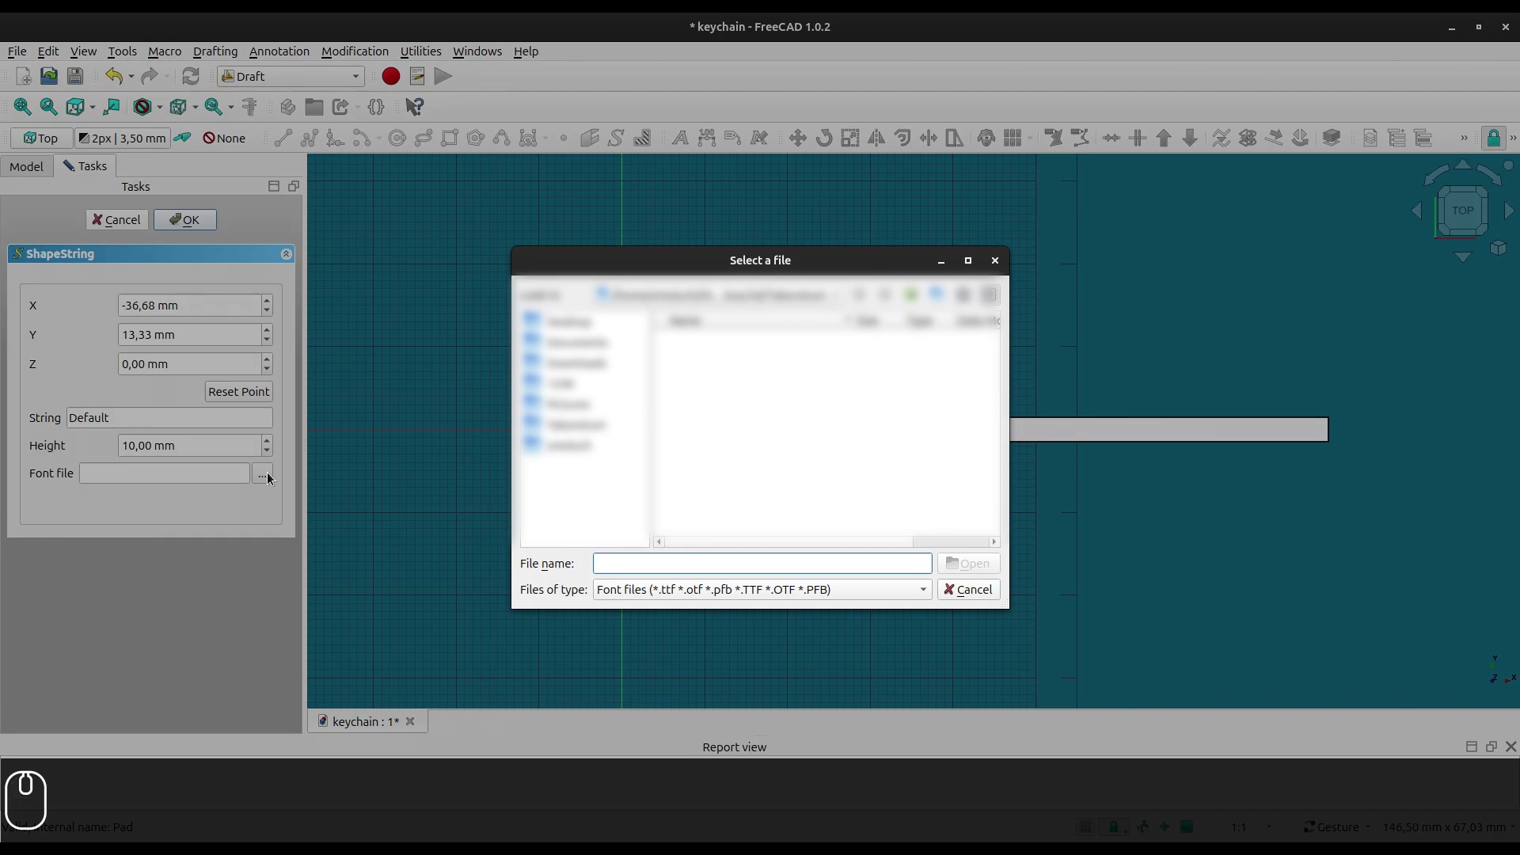
click(911, 295)
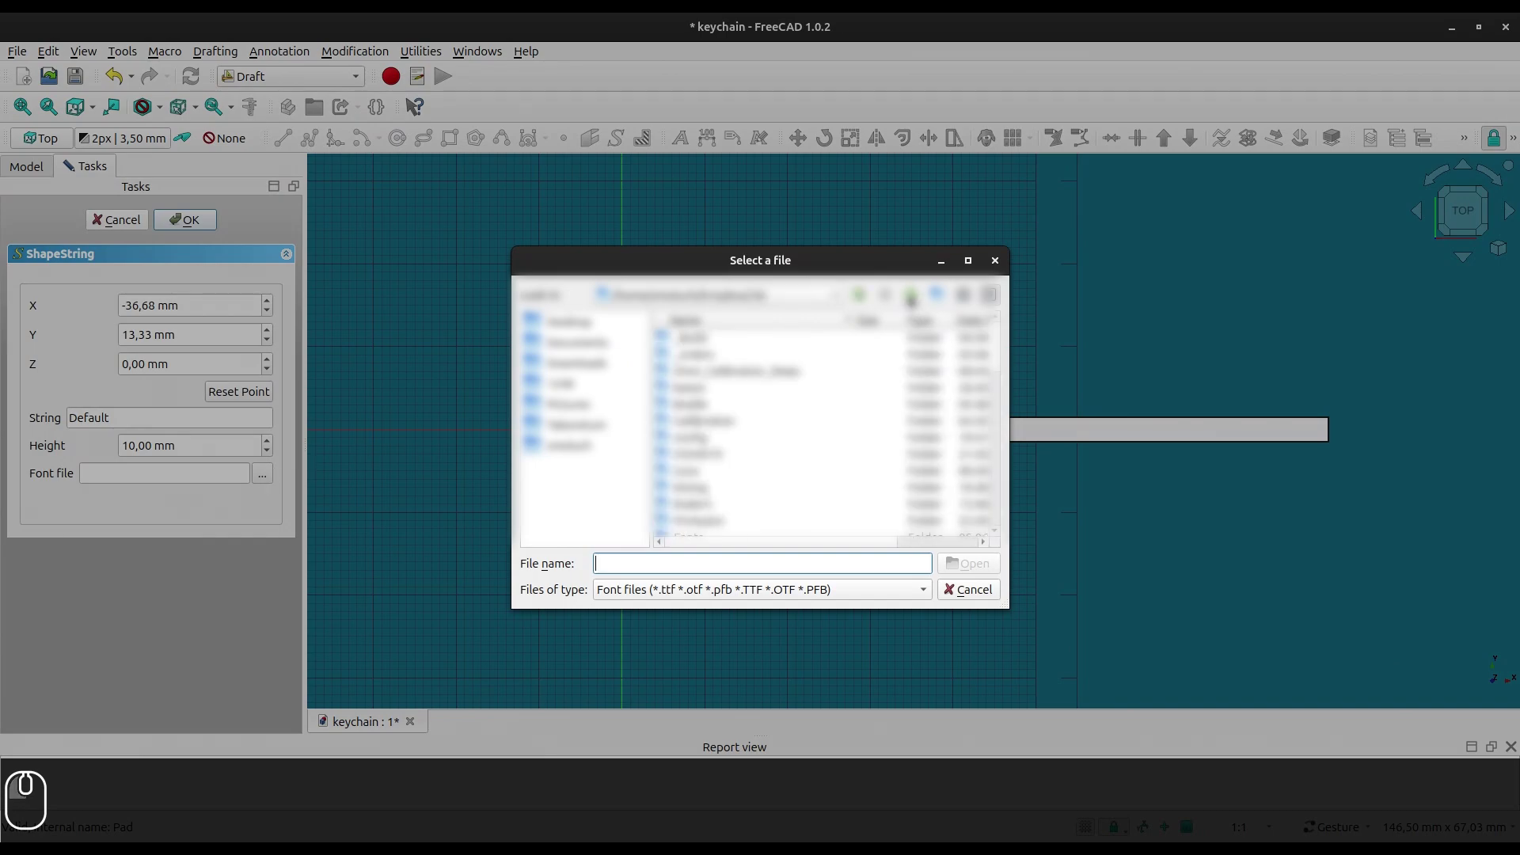
scroll(781, 451, down, 2)
click(687, 437)
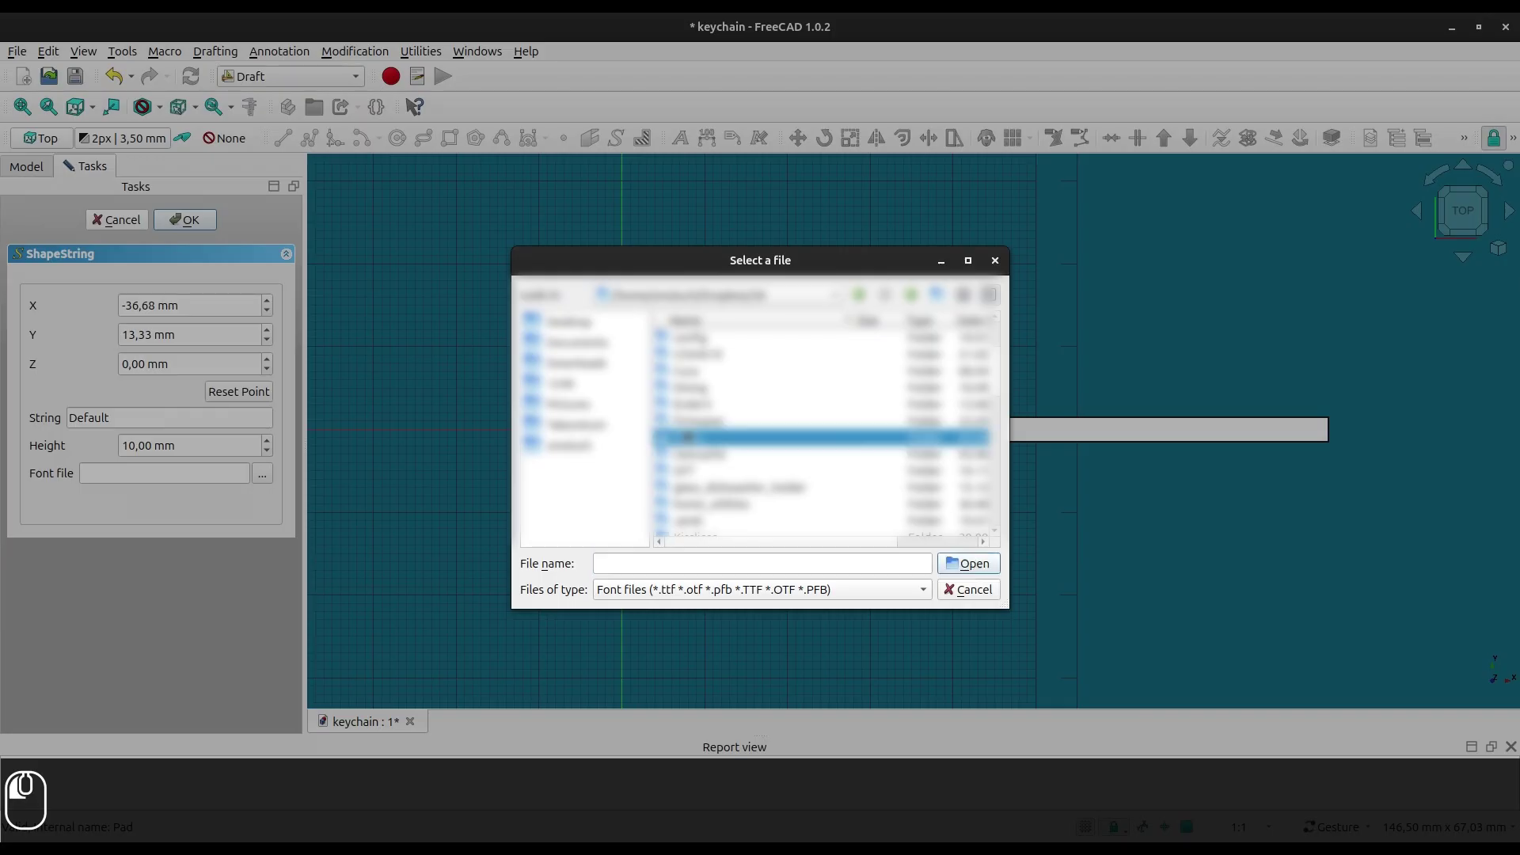
double_click(687, 437)
double_click(715, 341)
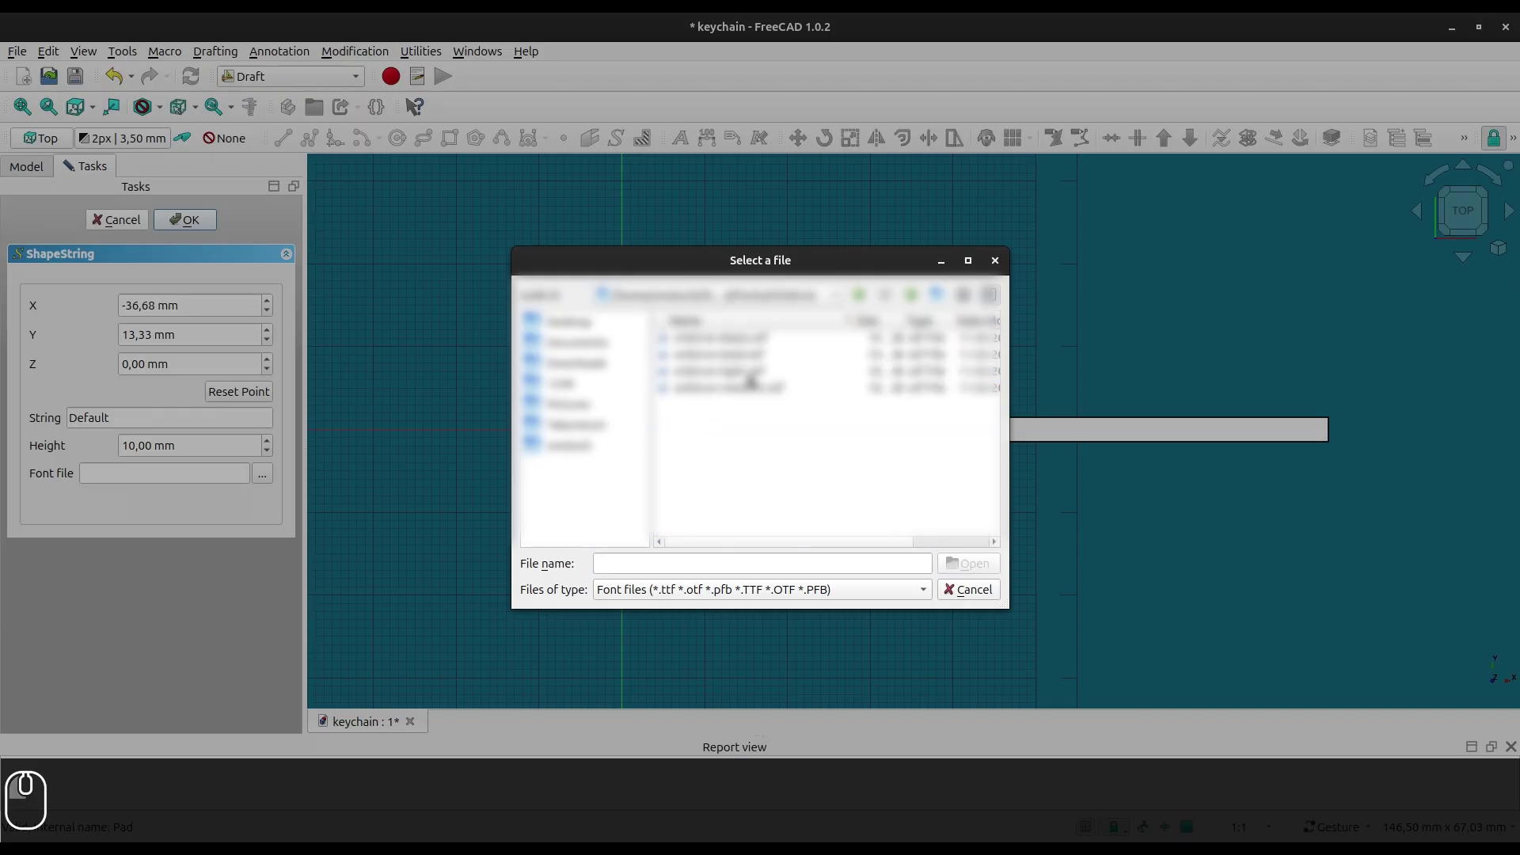
double_click(756, 355)
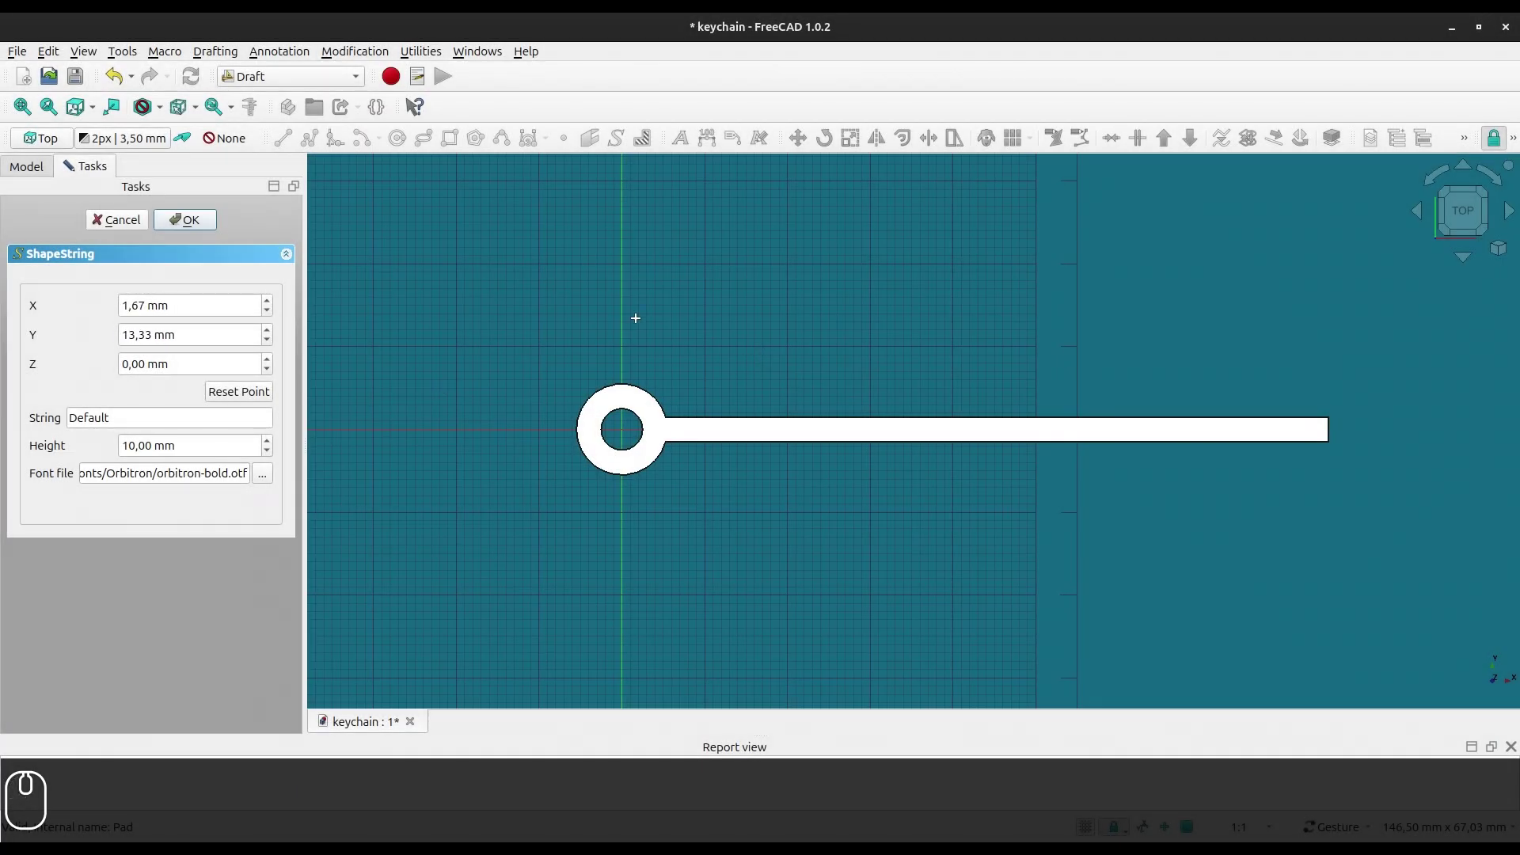
- Reset the ShapeString's insertion point to the origin, set its string to HOME and create it
drag(672, 300, 702, 340)
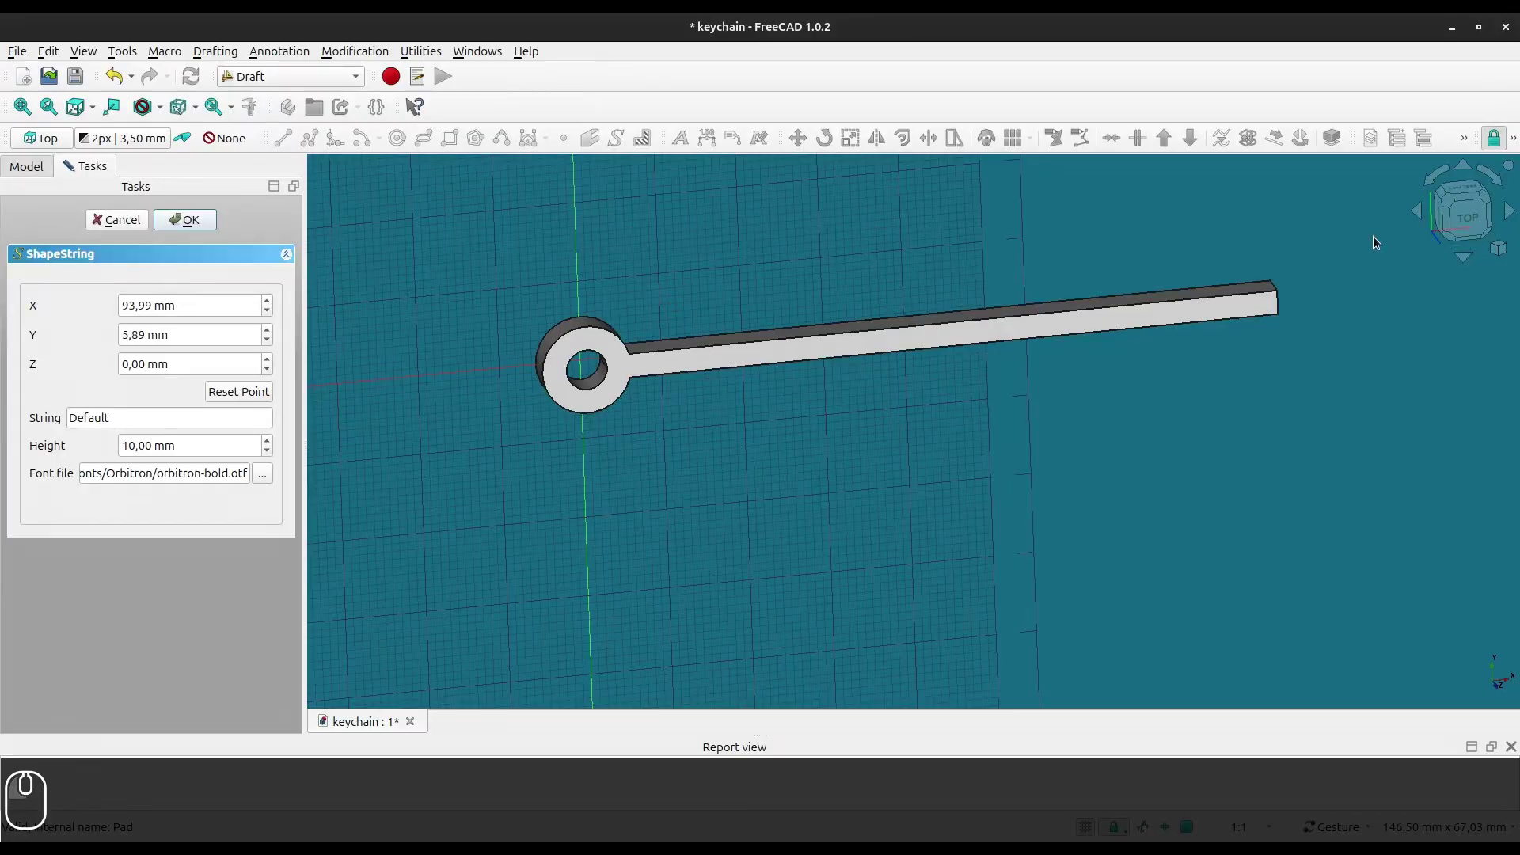
click(1466, 216)
click(253, 392)
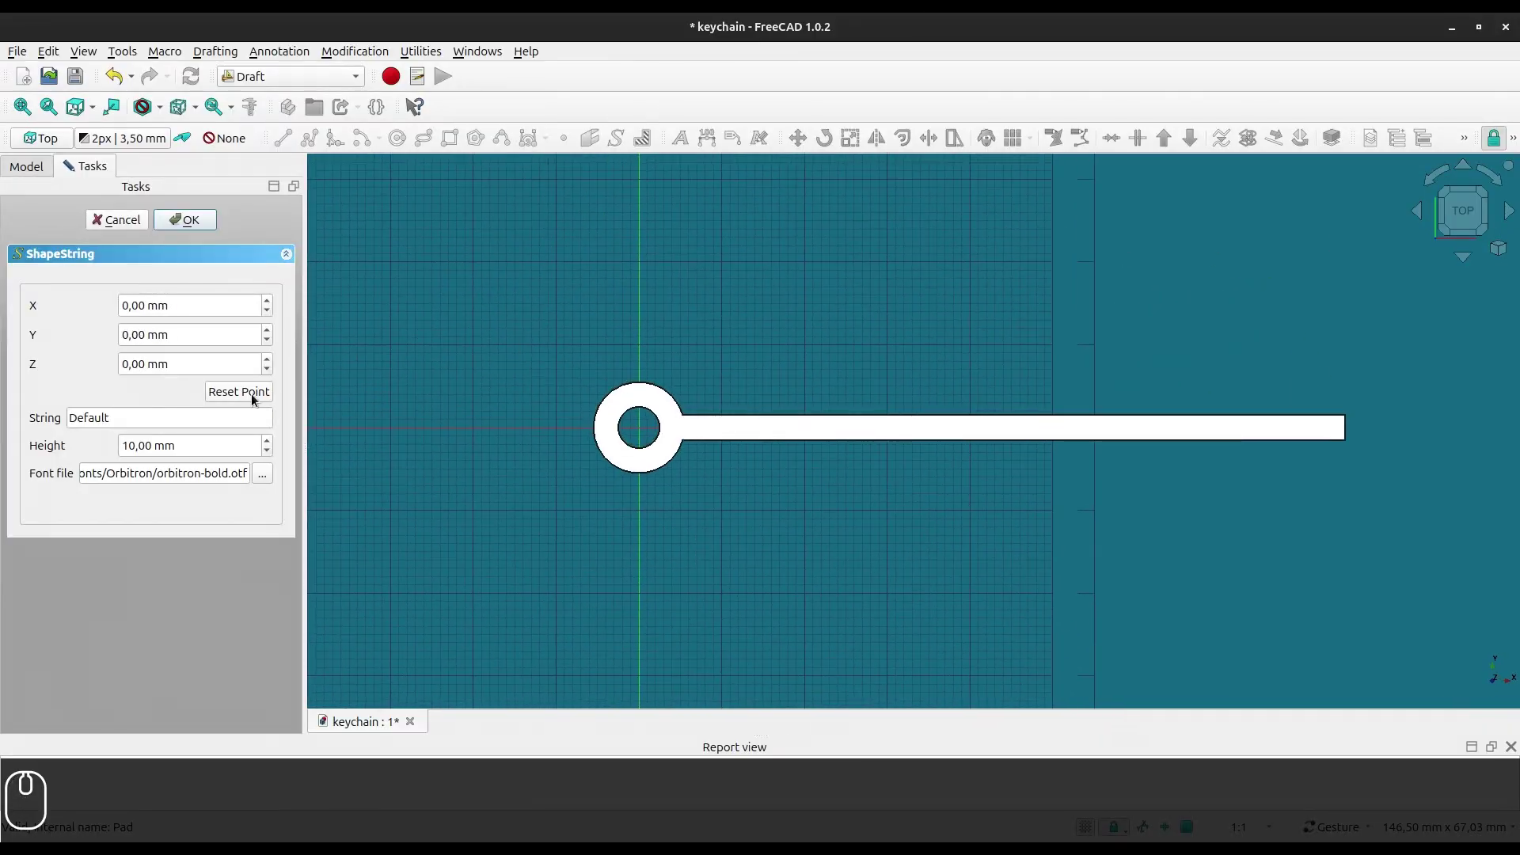
double_click(182, 409)
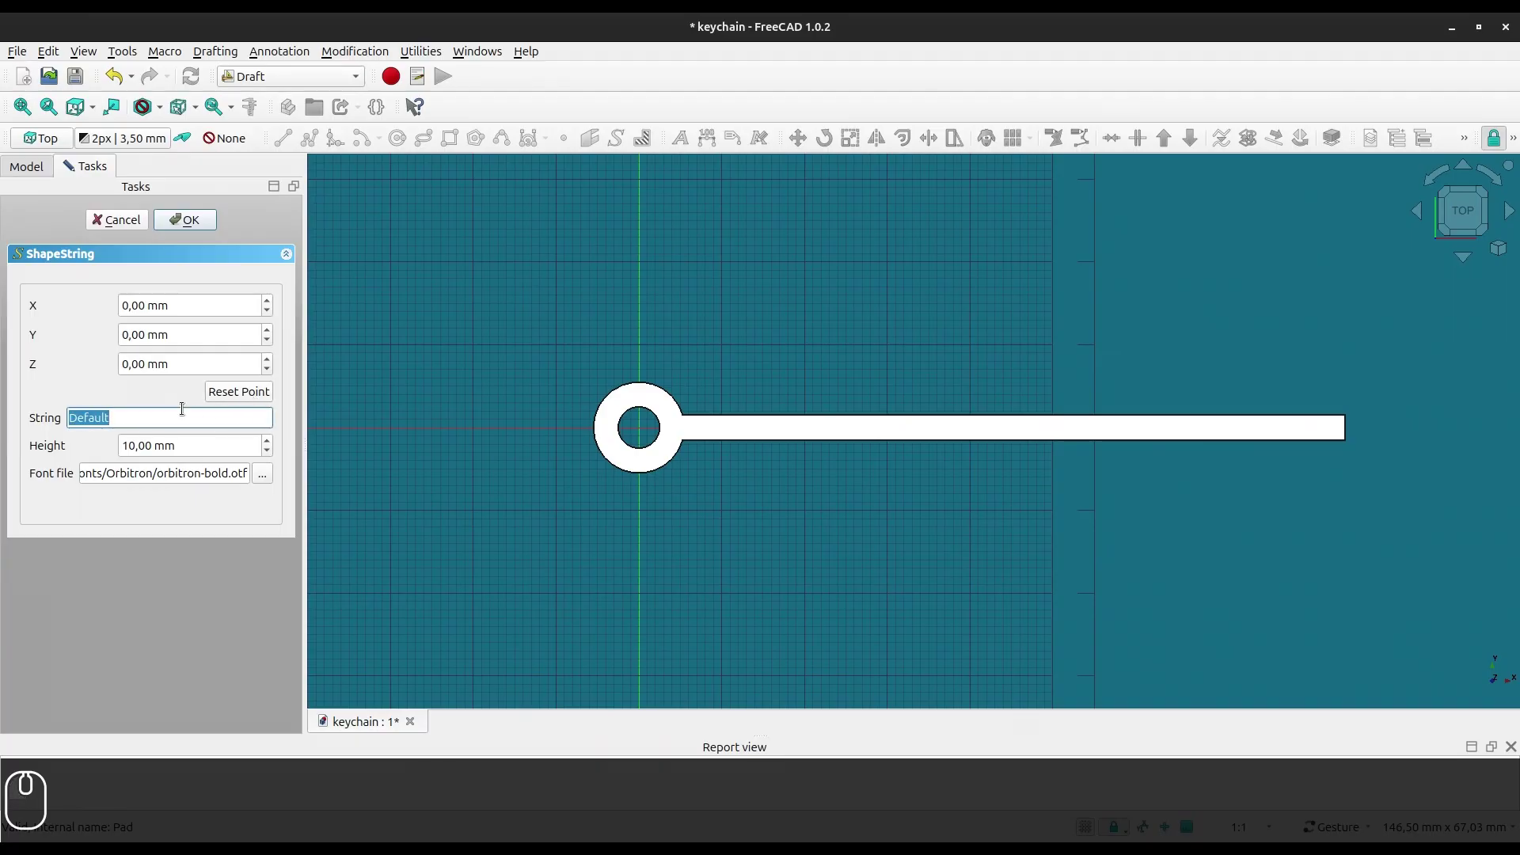
text(HOME)
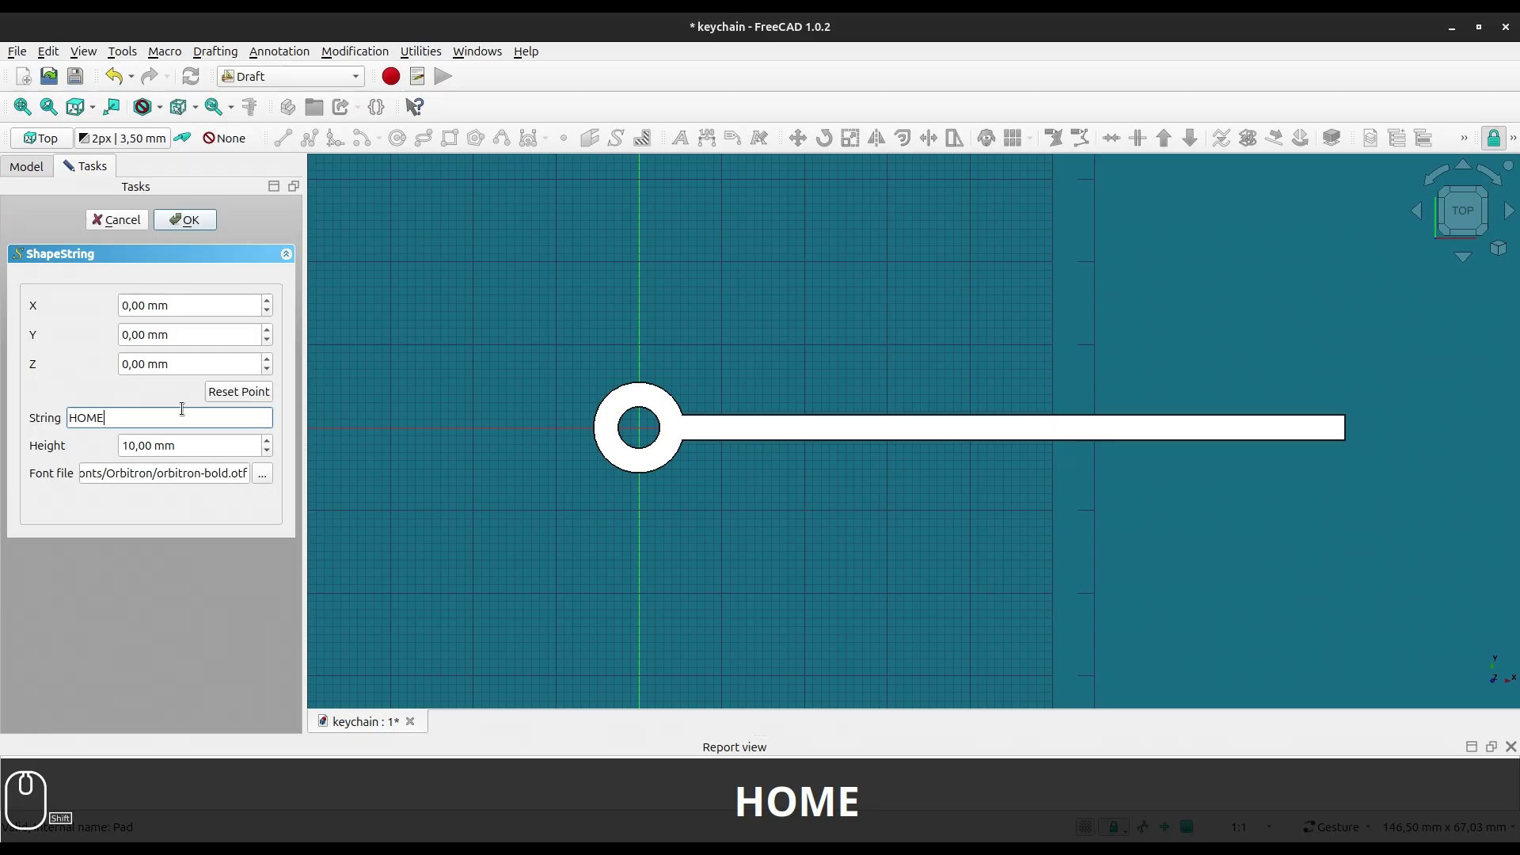
click(187, 220)
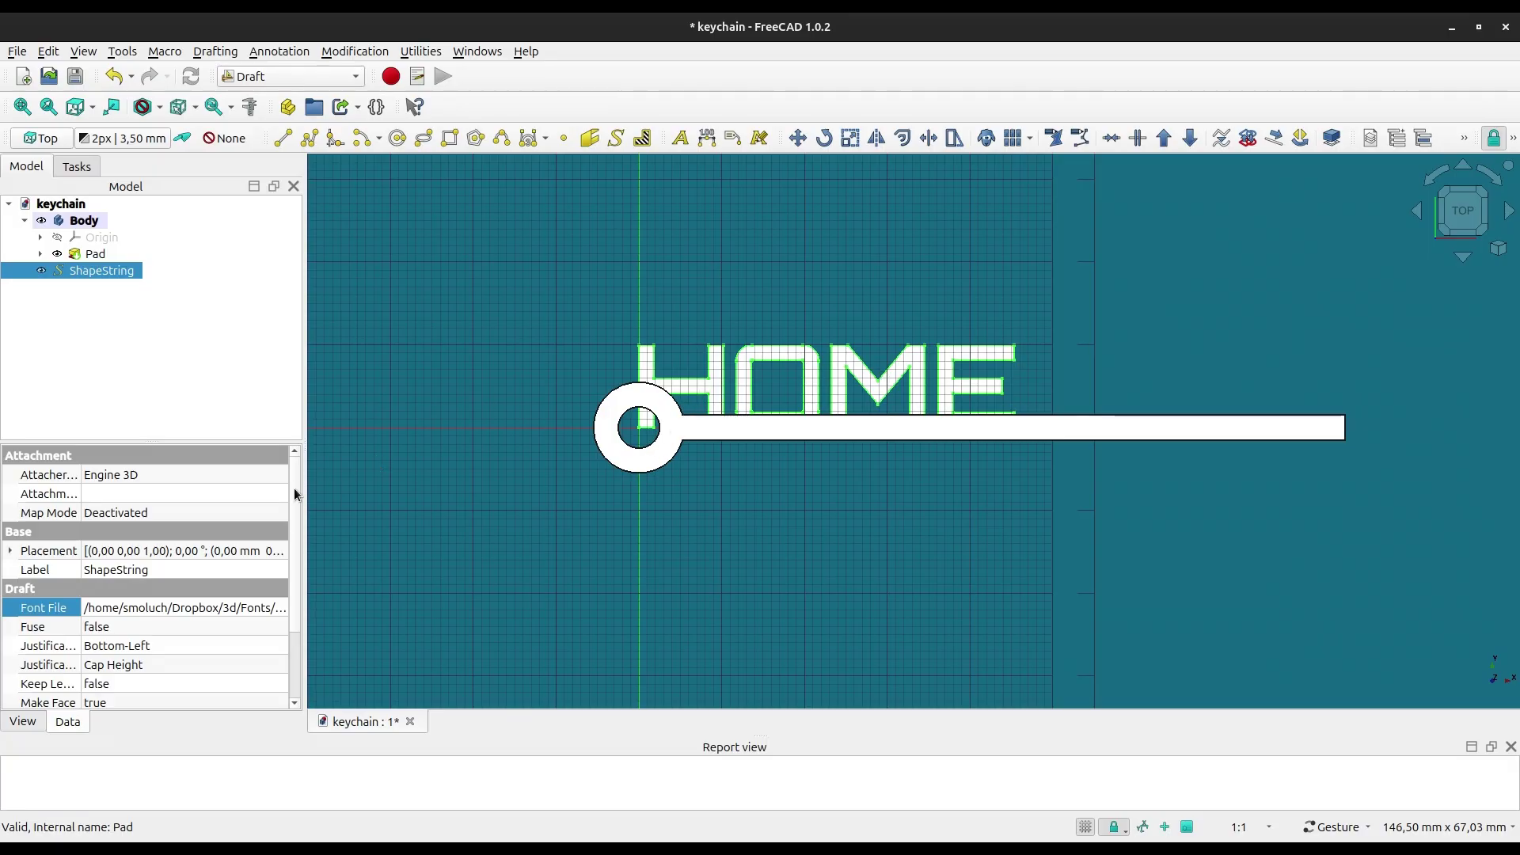
- Set the HOME ShapeString's size to 12 mm
scroll(293, 496, down, 2)
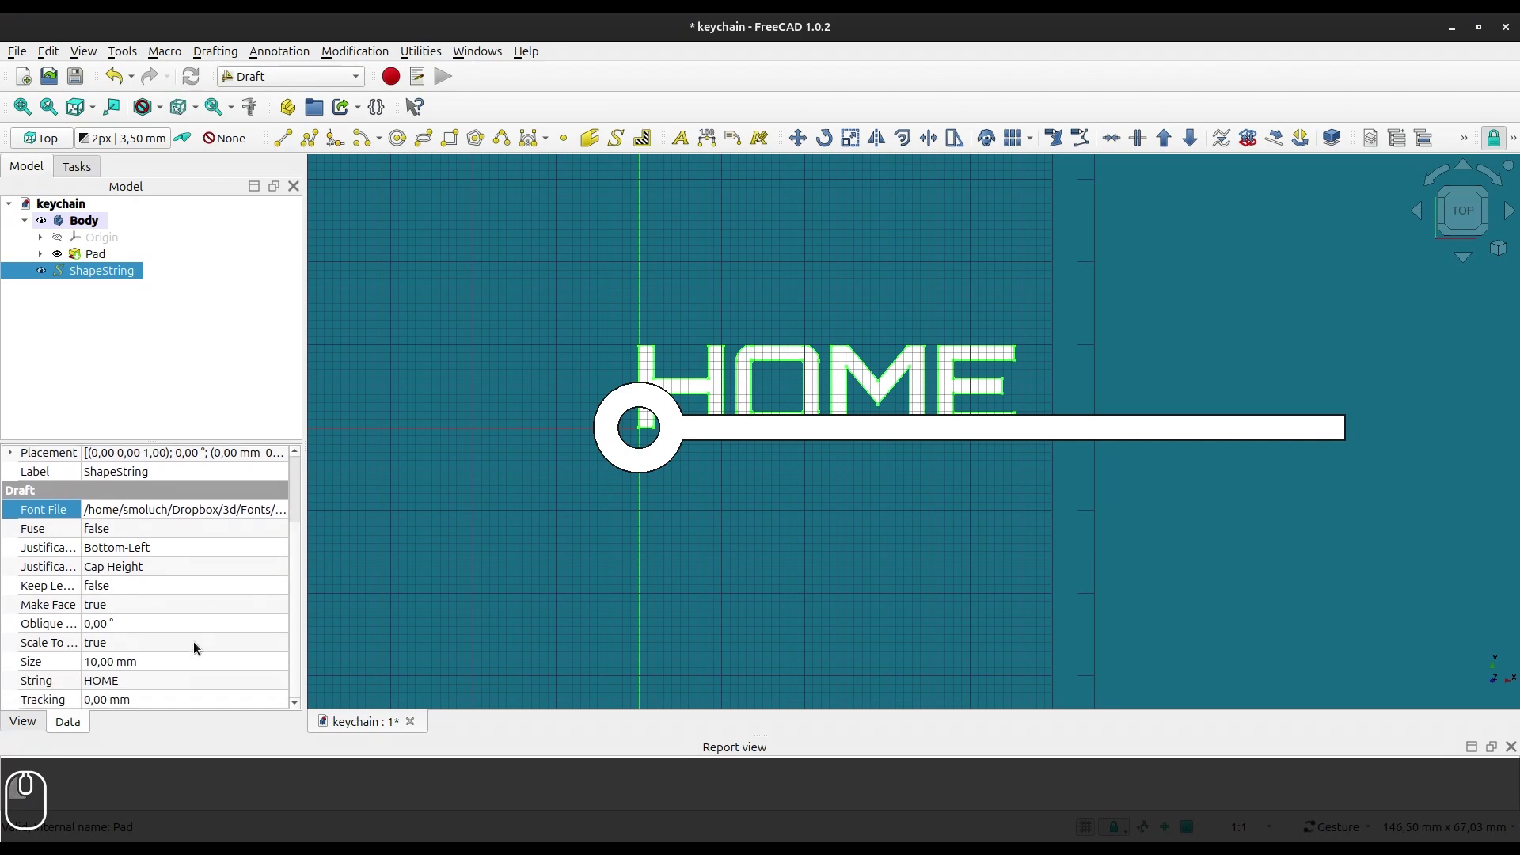
click(185, 661)
text(12)
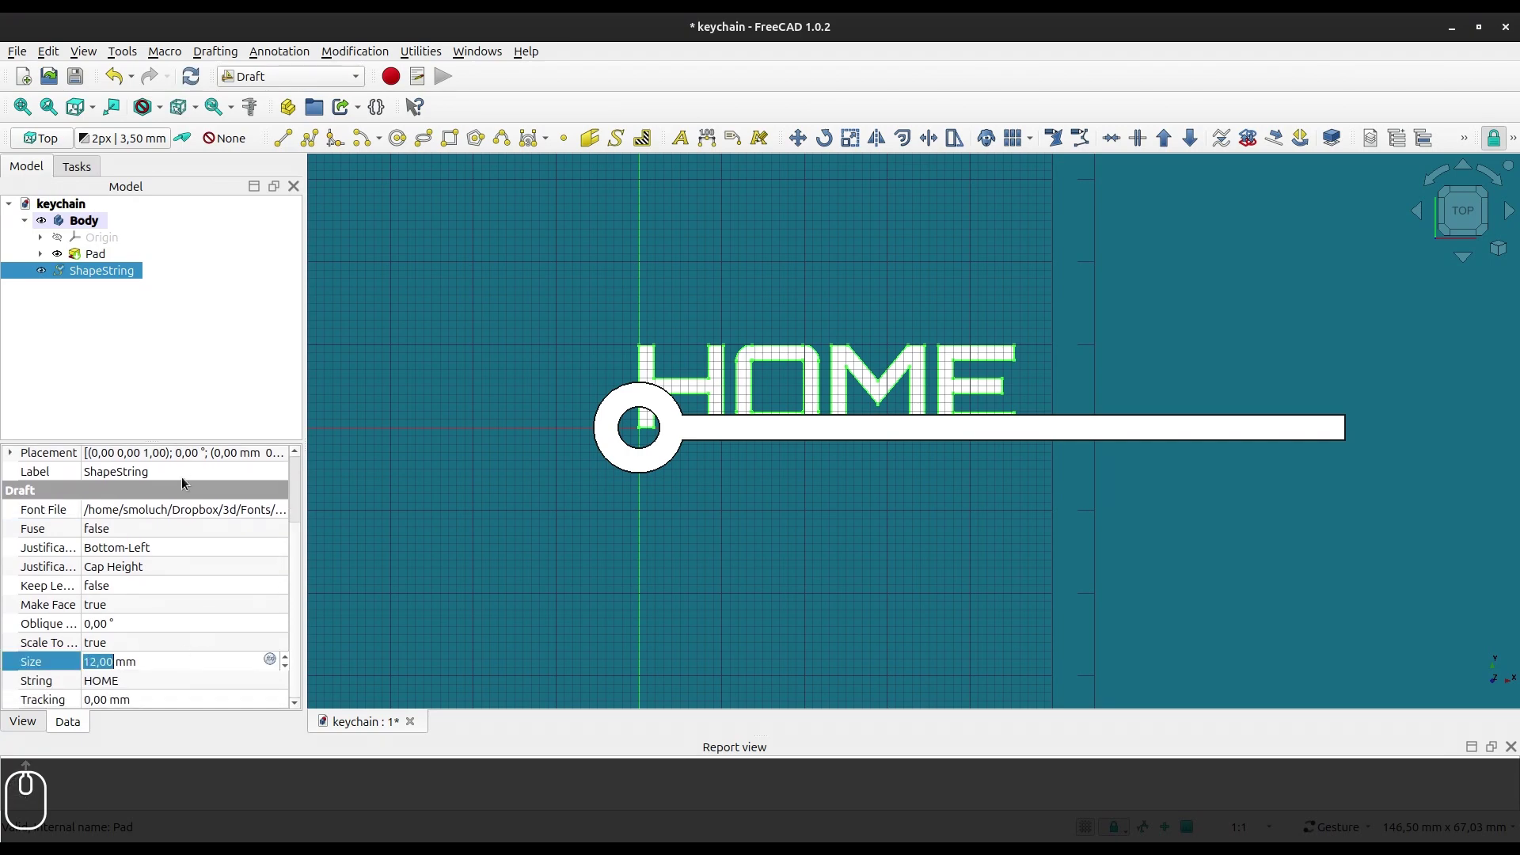
click(179, 460)
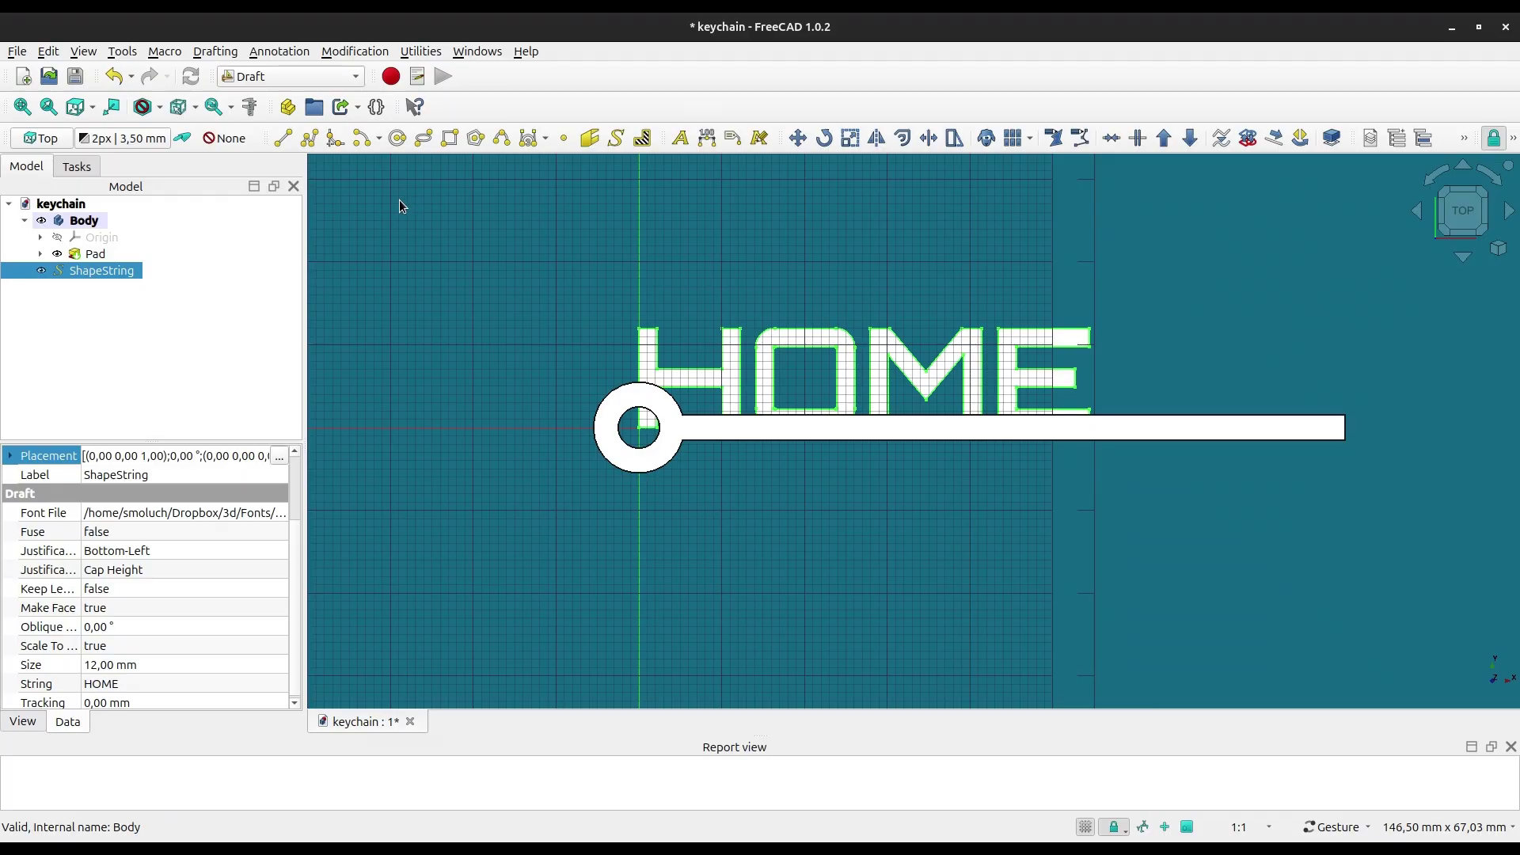
- Switch to the Part Design workbench and move the ShapeString into the Body
click(346, 79)
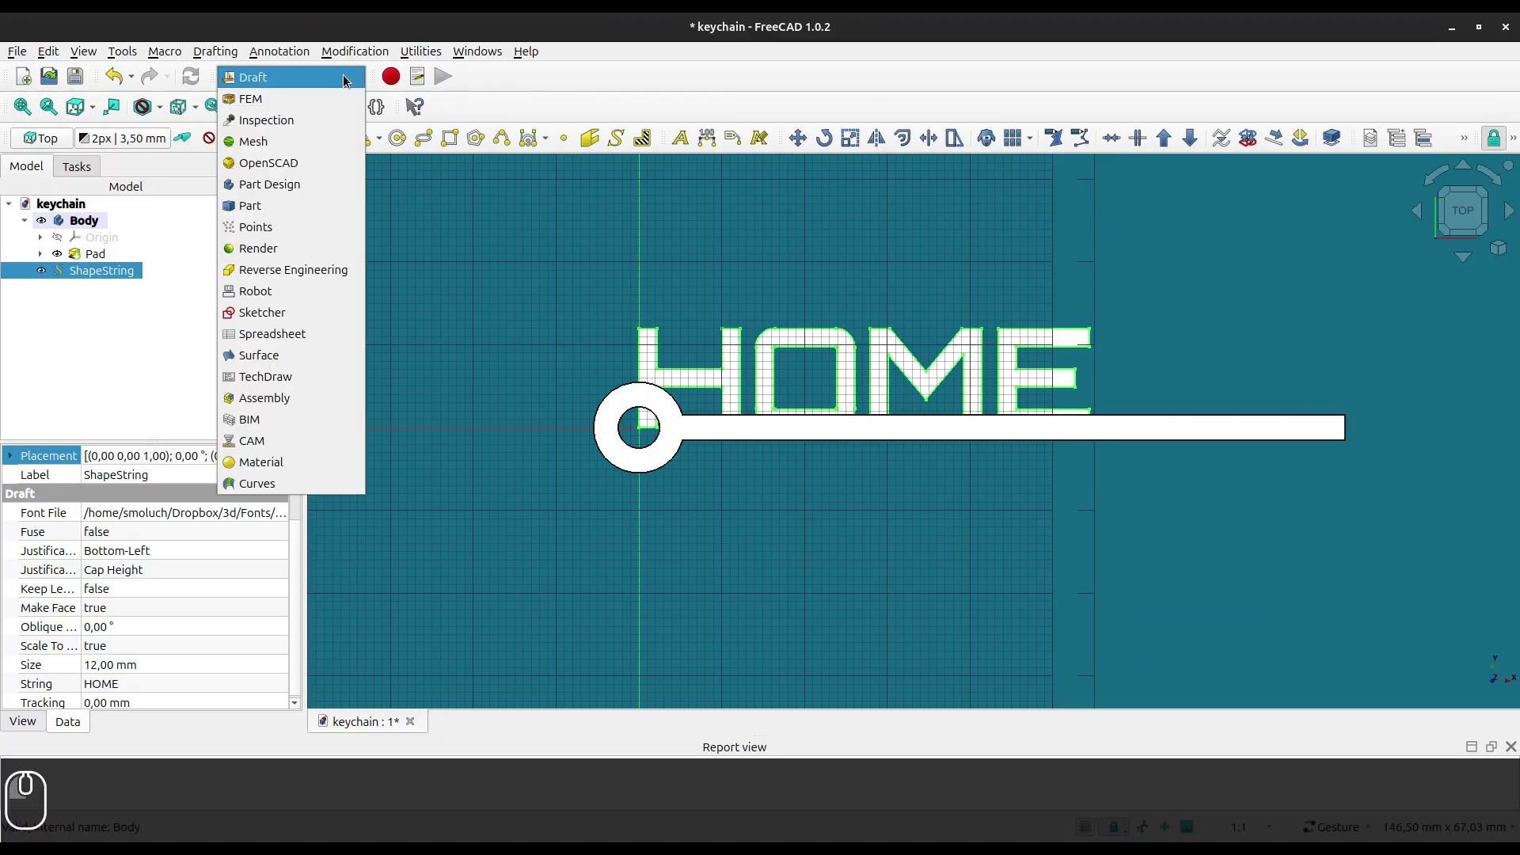
click(306, 181)
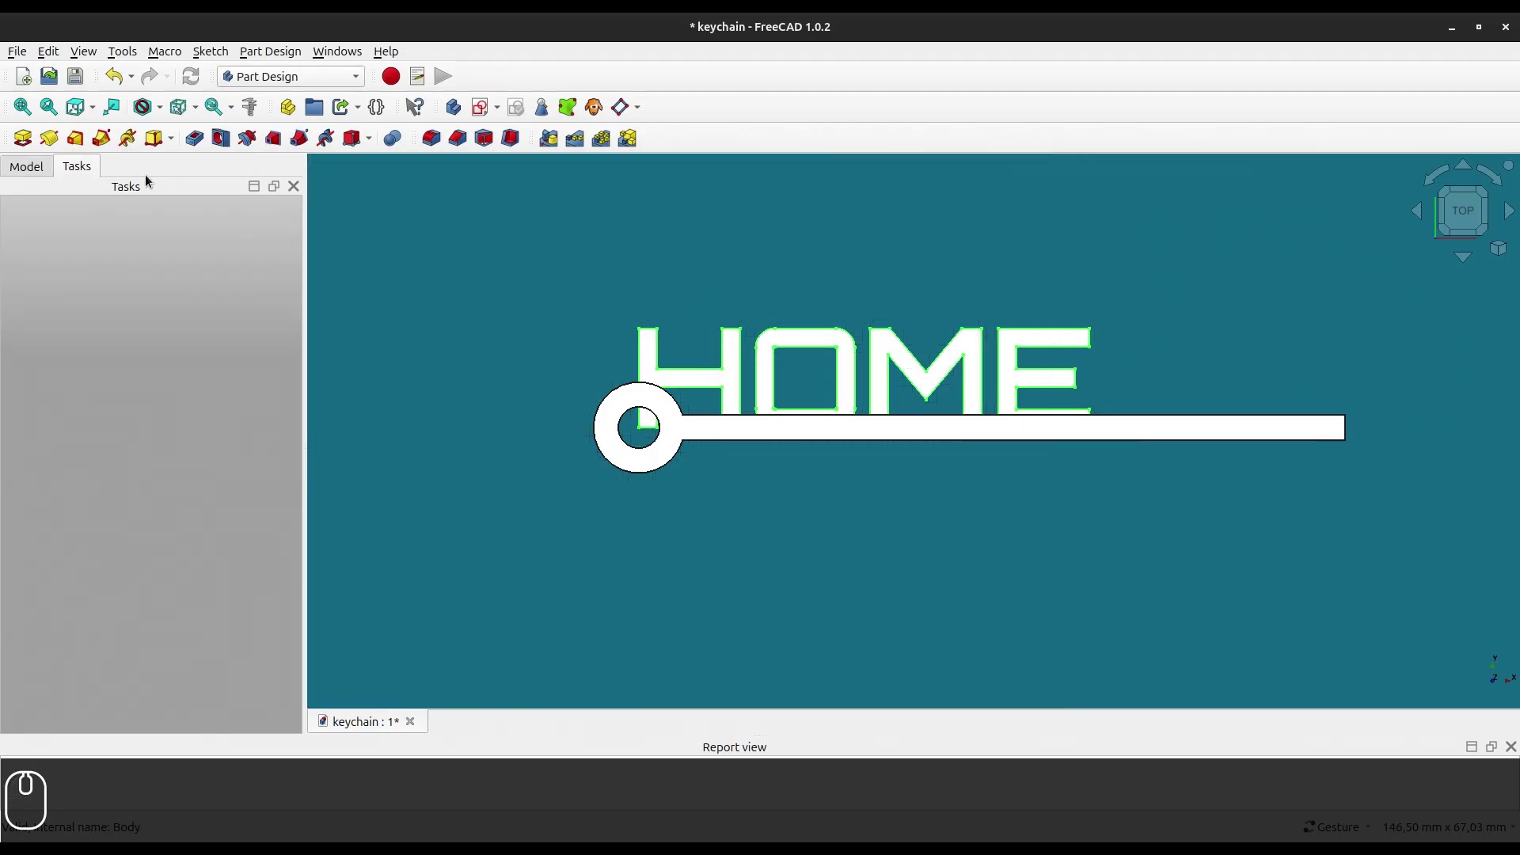
click(26, 166)
drag(754, 495, 848, 451)
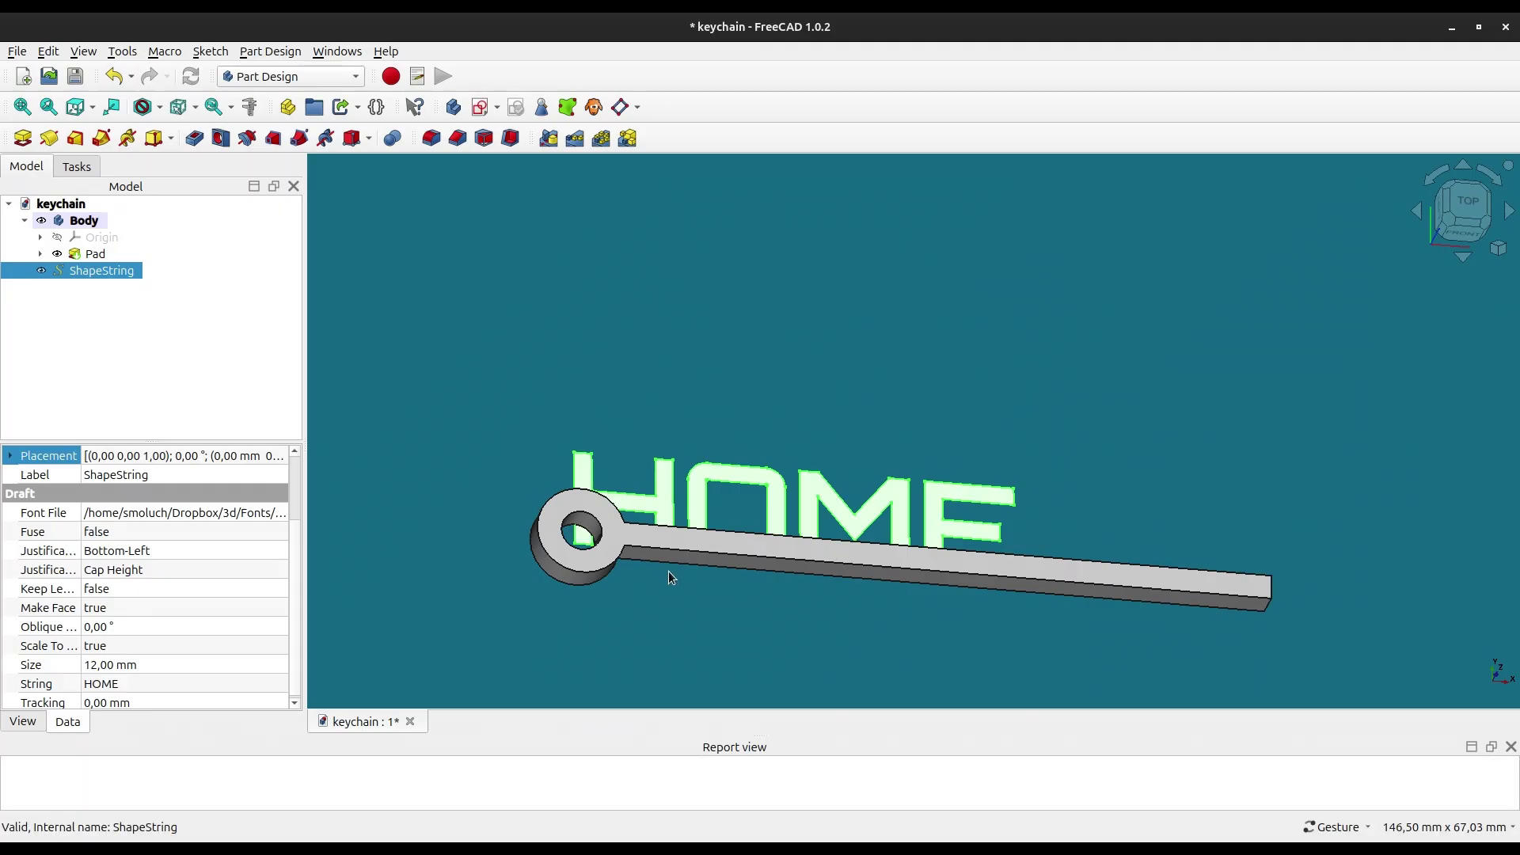
click(79, 274)
drag(519, 287, 742, 315)
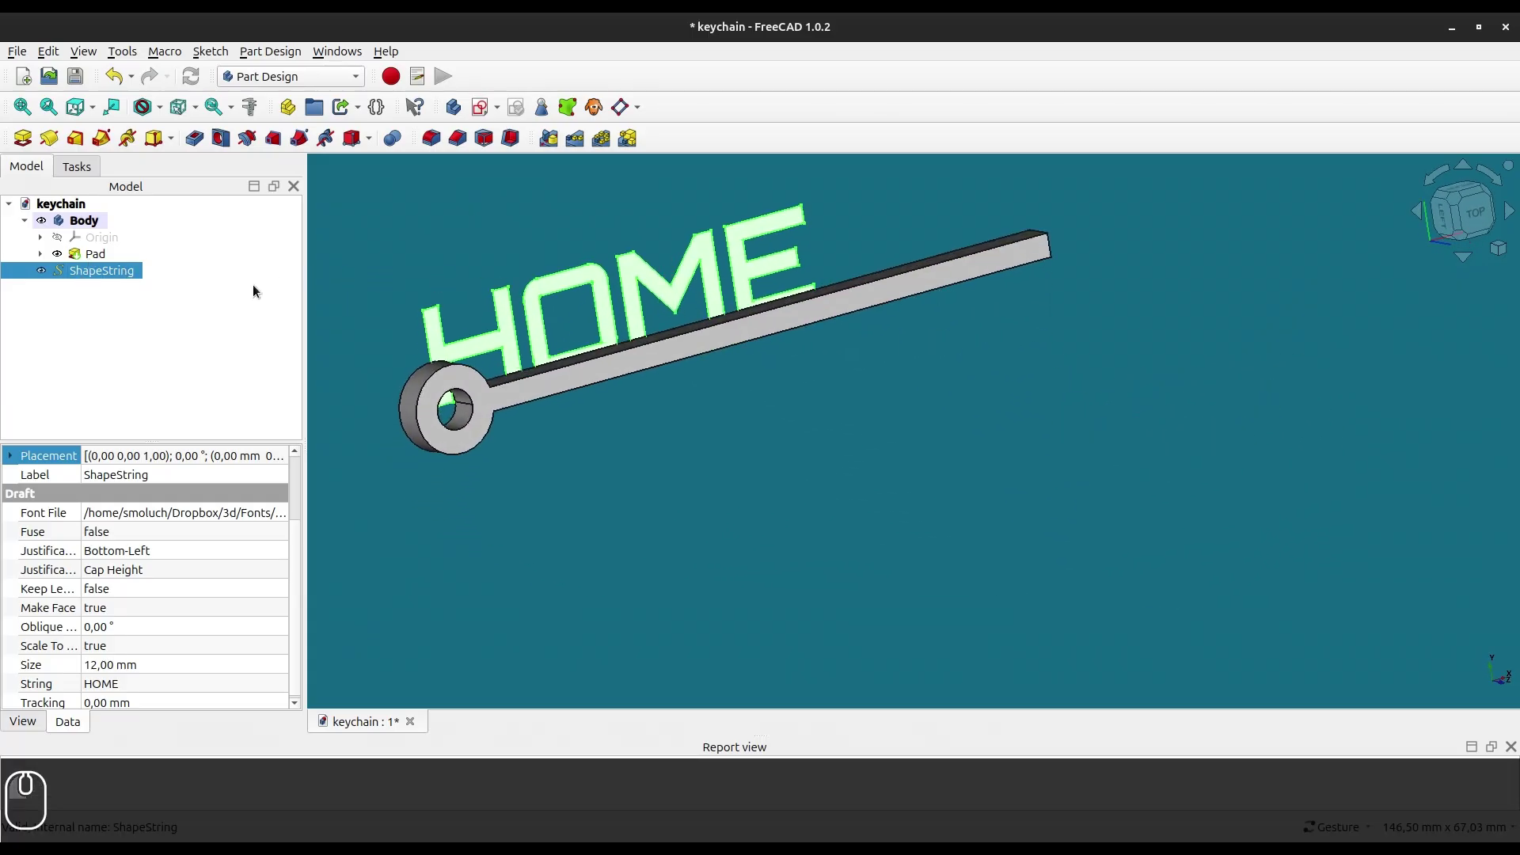
drag(102, 273, 90, 218)
- Pad the HOME ShapeString to a length of 4 mm
click(27, 143)
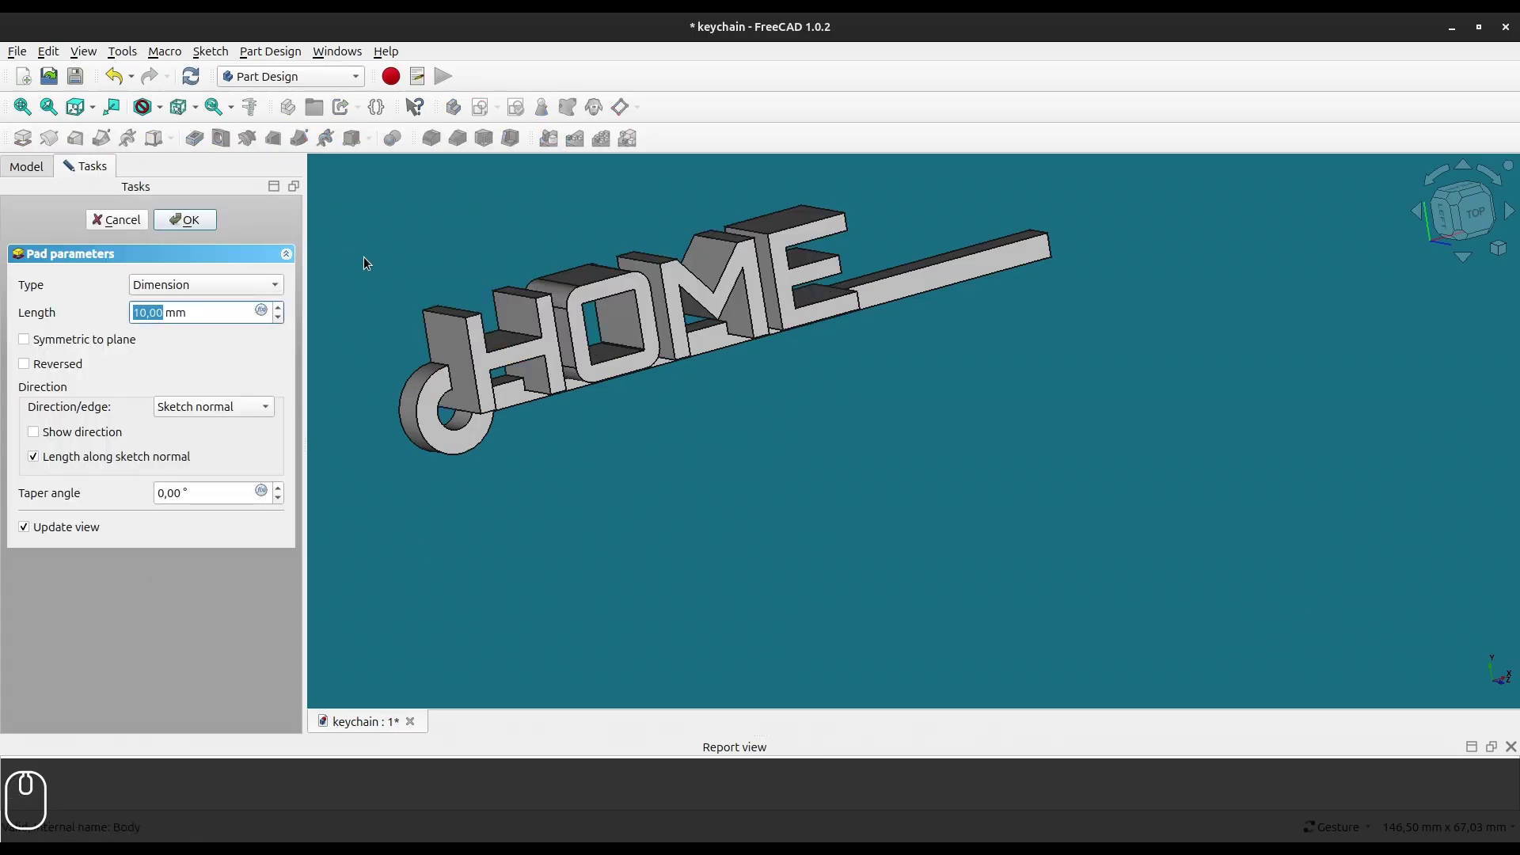
drag(797, 445, 547, 315)
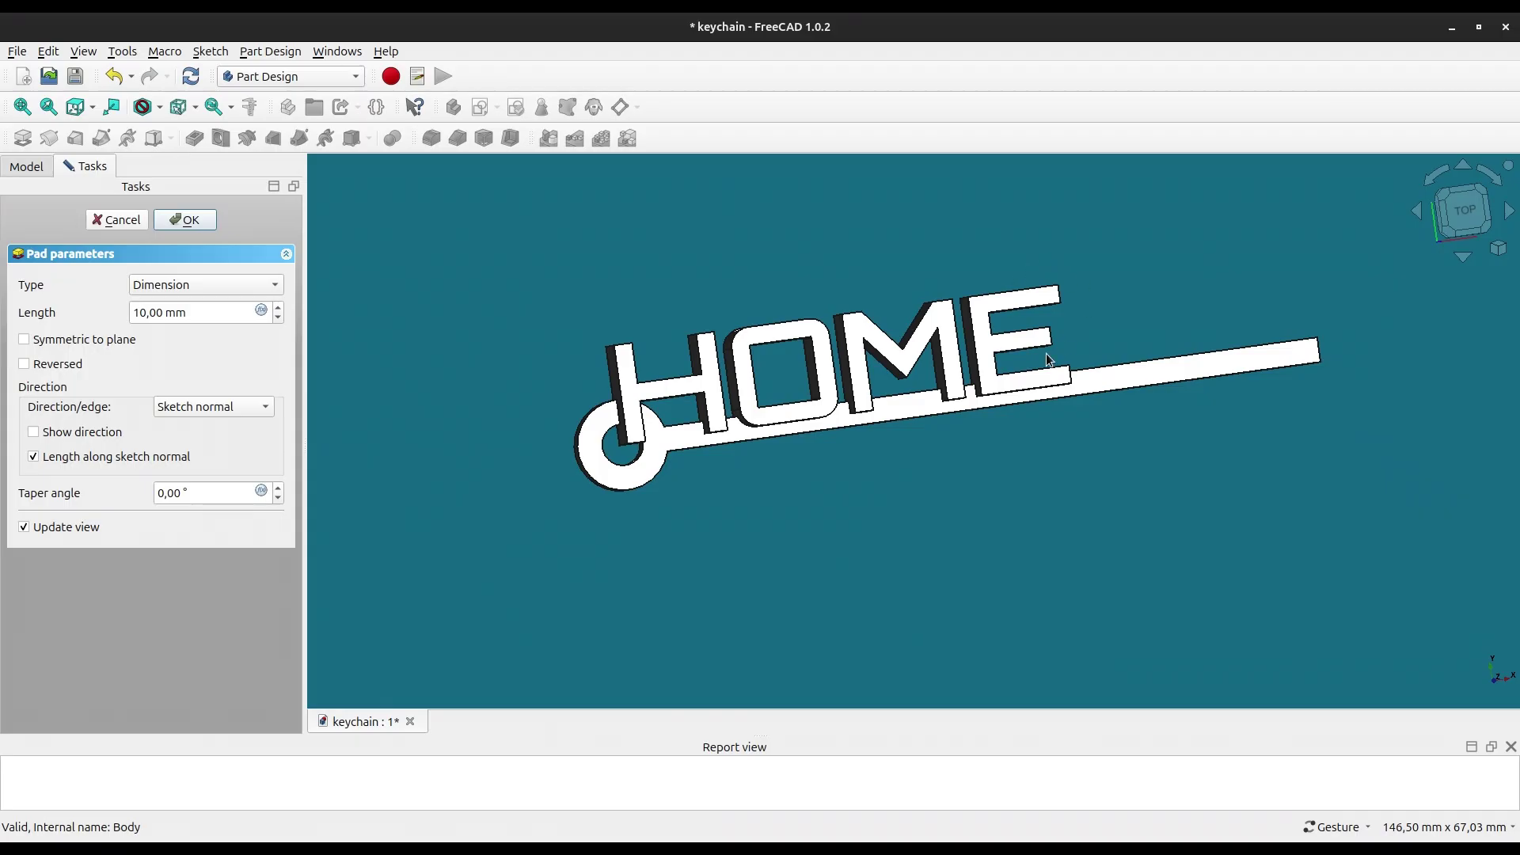
scroll(843, 394, down, 1)
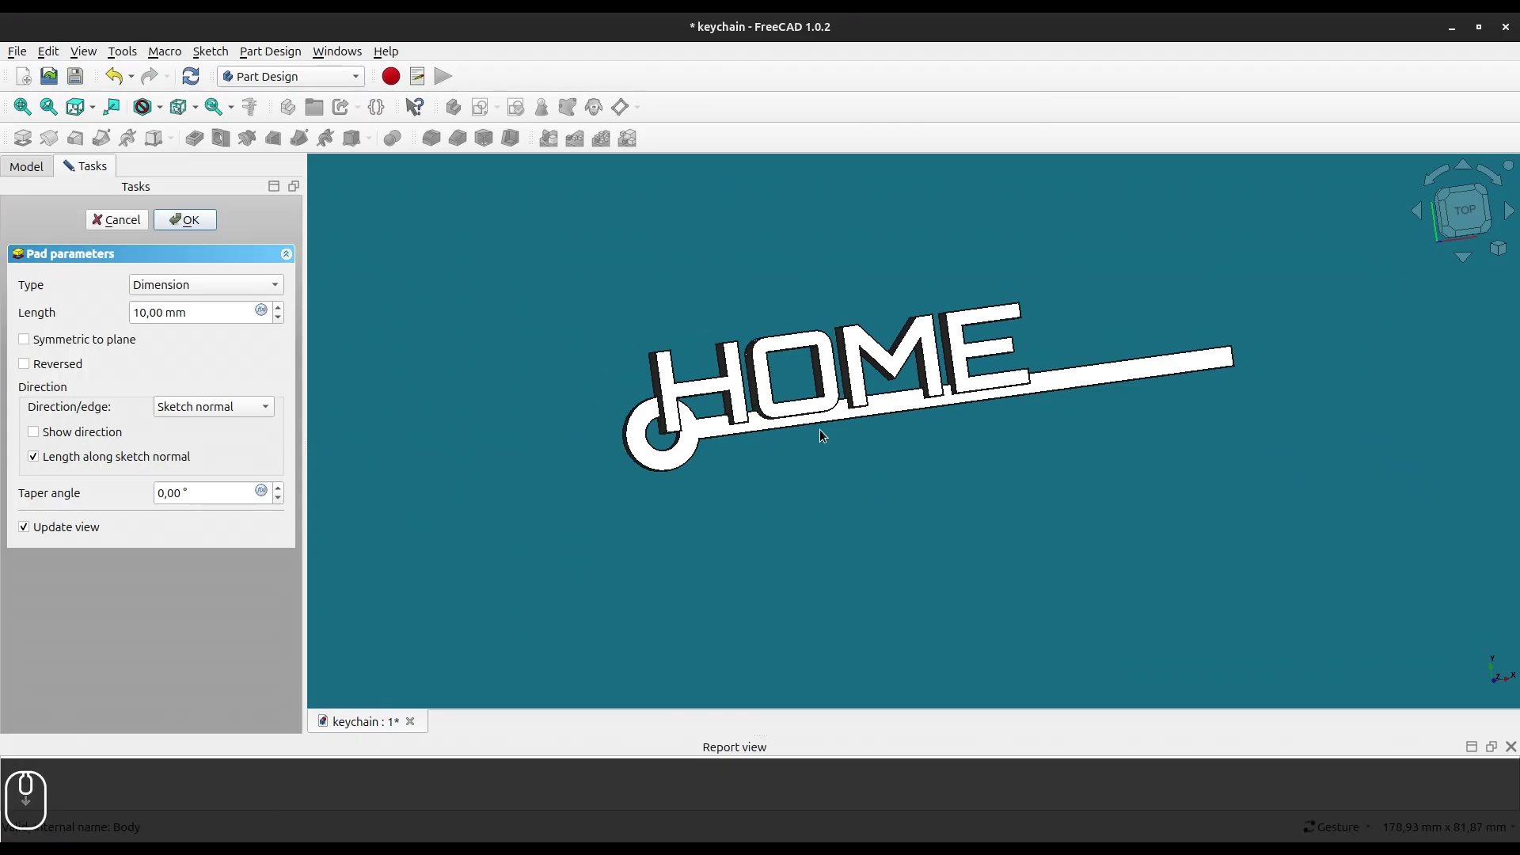
scroll(843, 394, up, 1)
scroll(843, 396, up, 1)
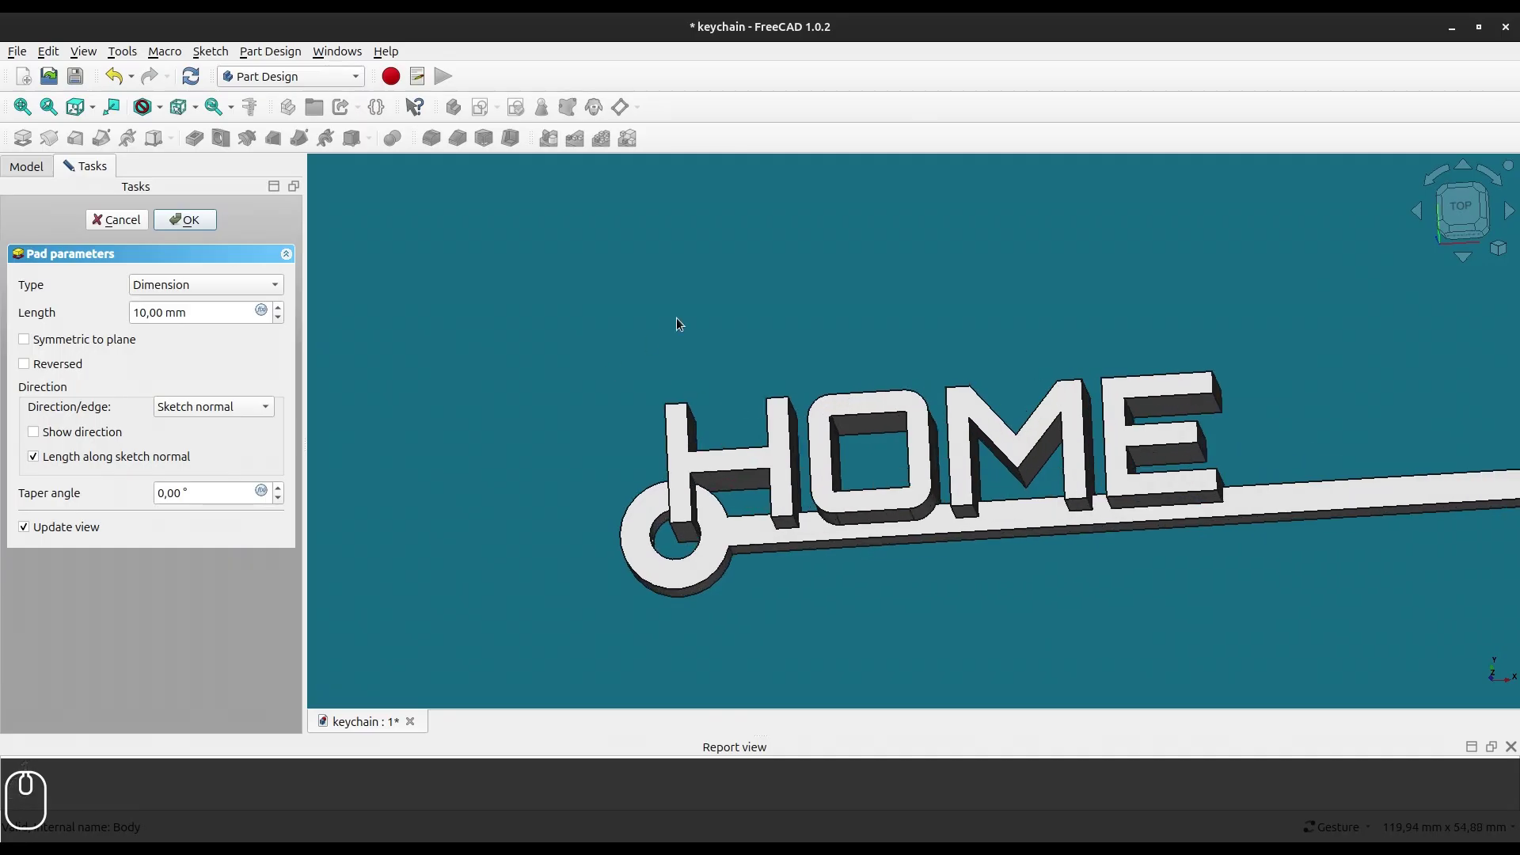
drag(875, 279, 877, 297)
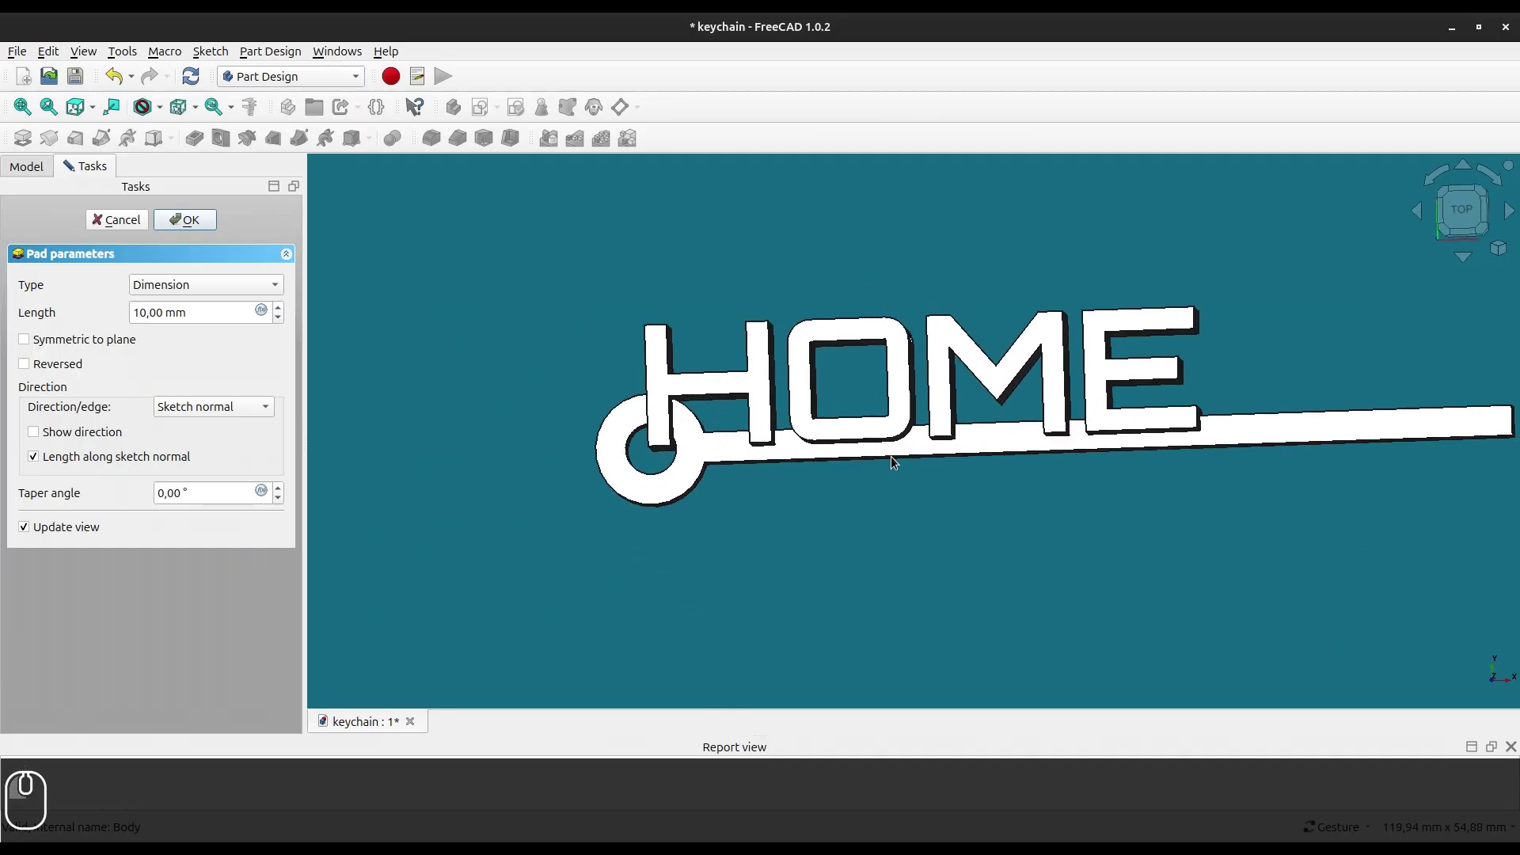
drag(899, 540, 937, 584)
right_drag(937, 584, 713, 523)
click(237, 315)
drag(167, 312, 72, 306)
text(4)
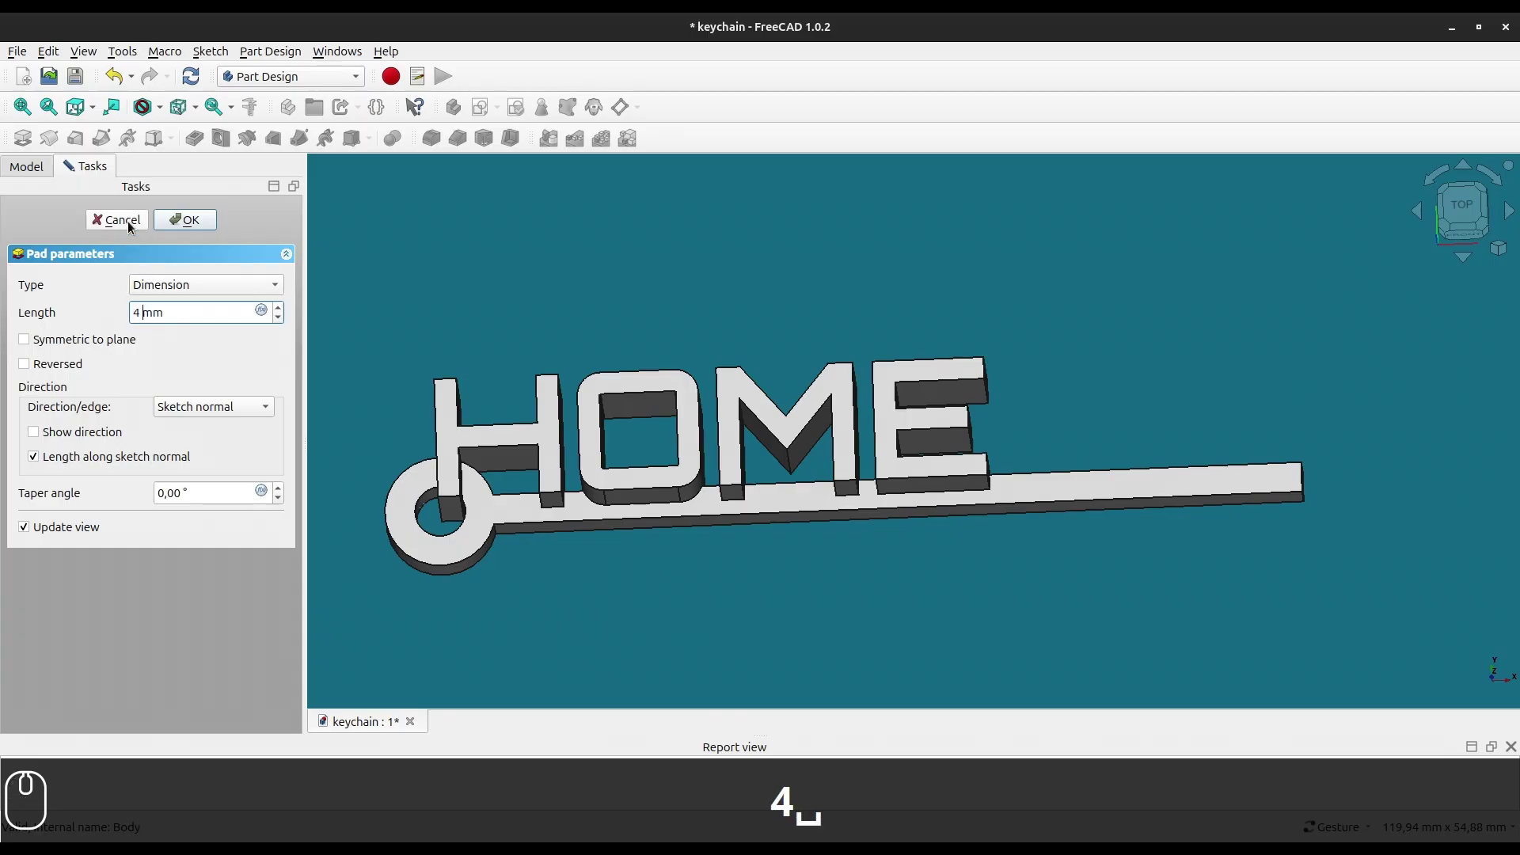
click(181, 225)
mouse_move(591, 304)
mouse_down()
mouse_move(574, 295)
mouse_move(587, 308)
mouse_up()
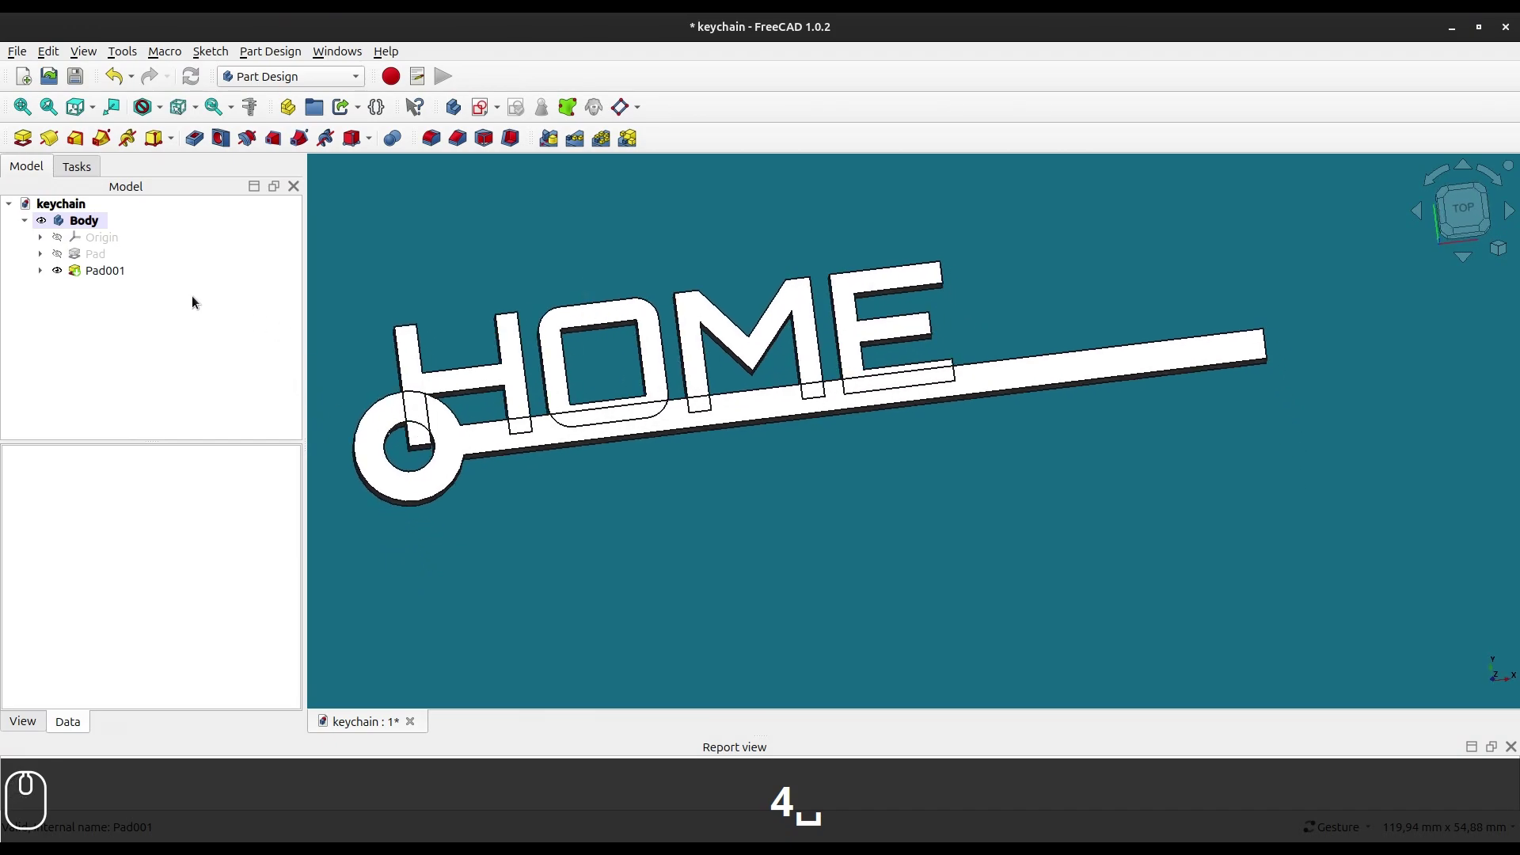
- Set the x position in the placement of the text pad's ShapeString to 6 mm
click(107, 271)
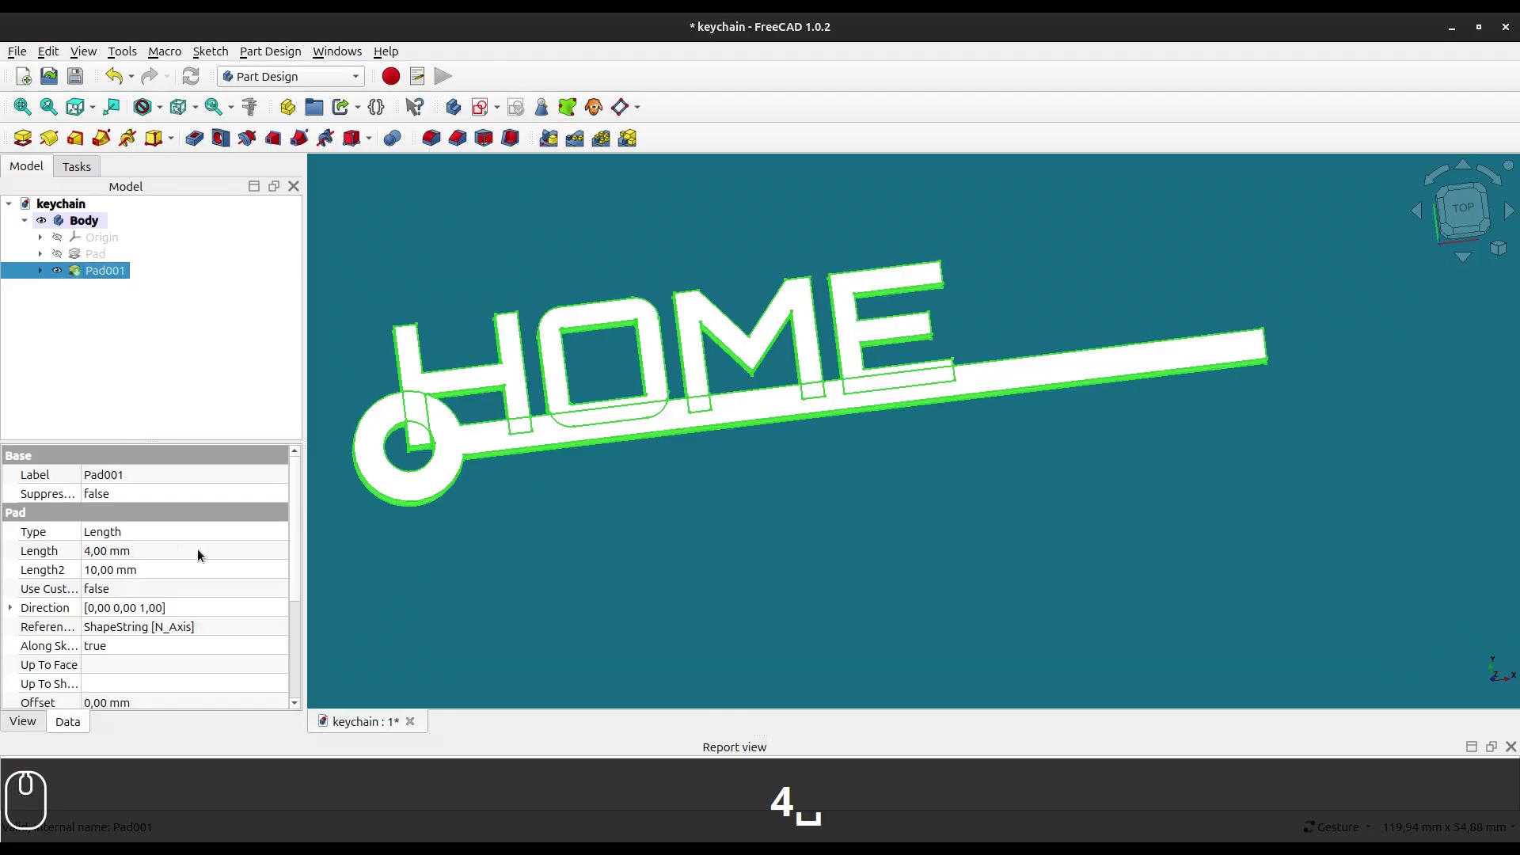
drag(293, 571, 296, 673)
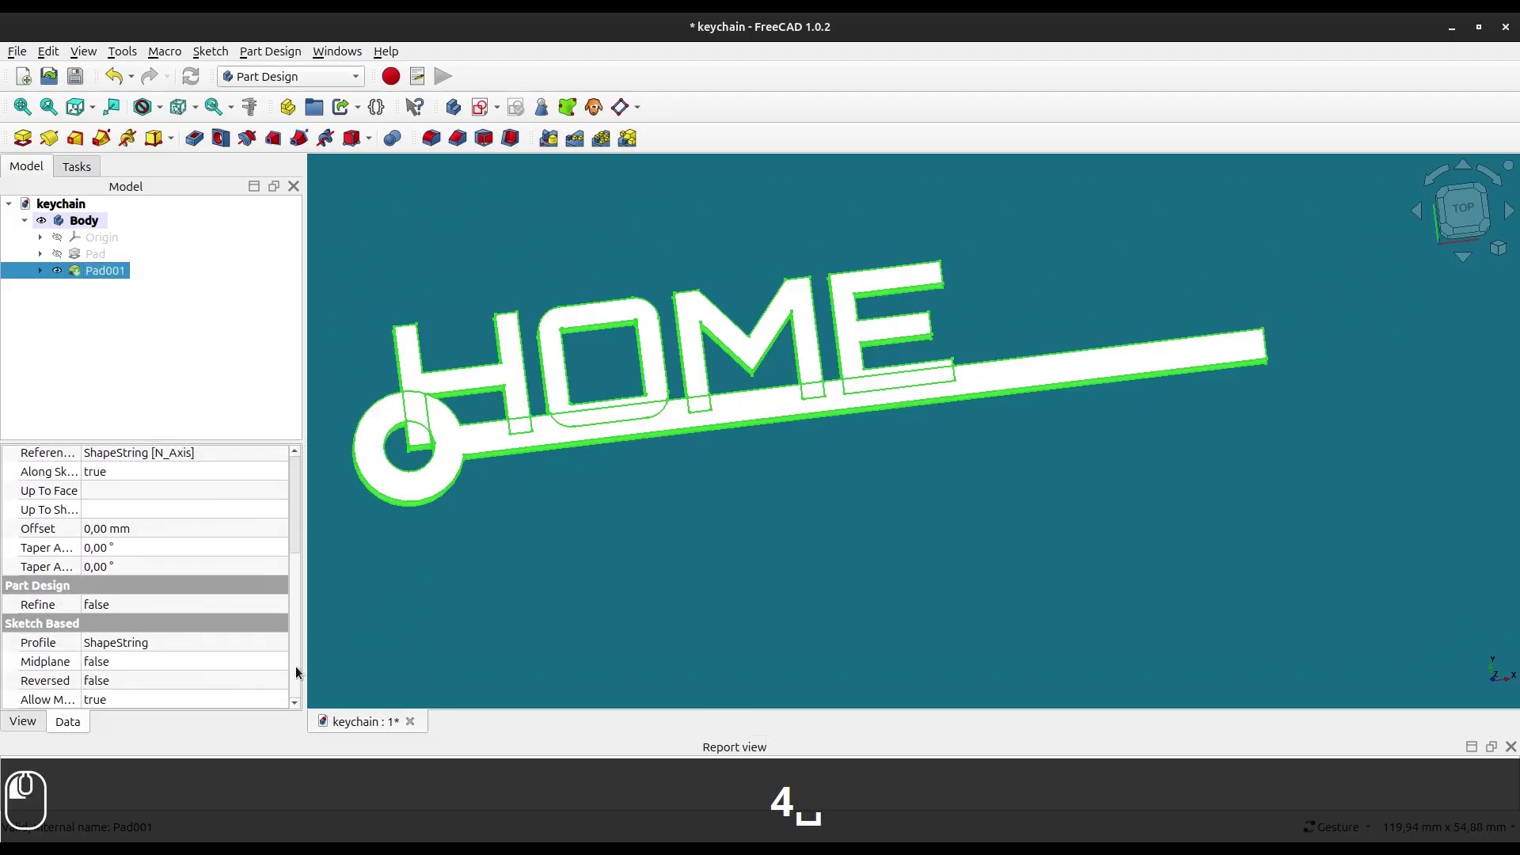
scroll(291, 665, up, 3)
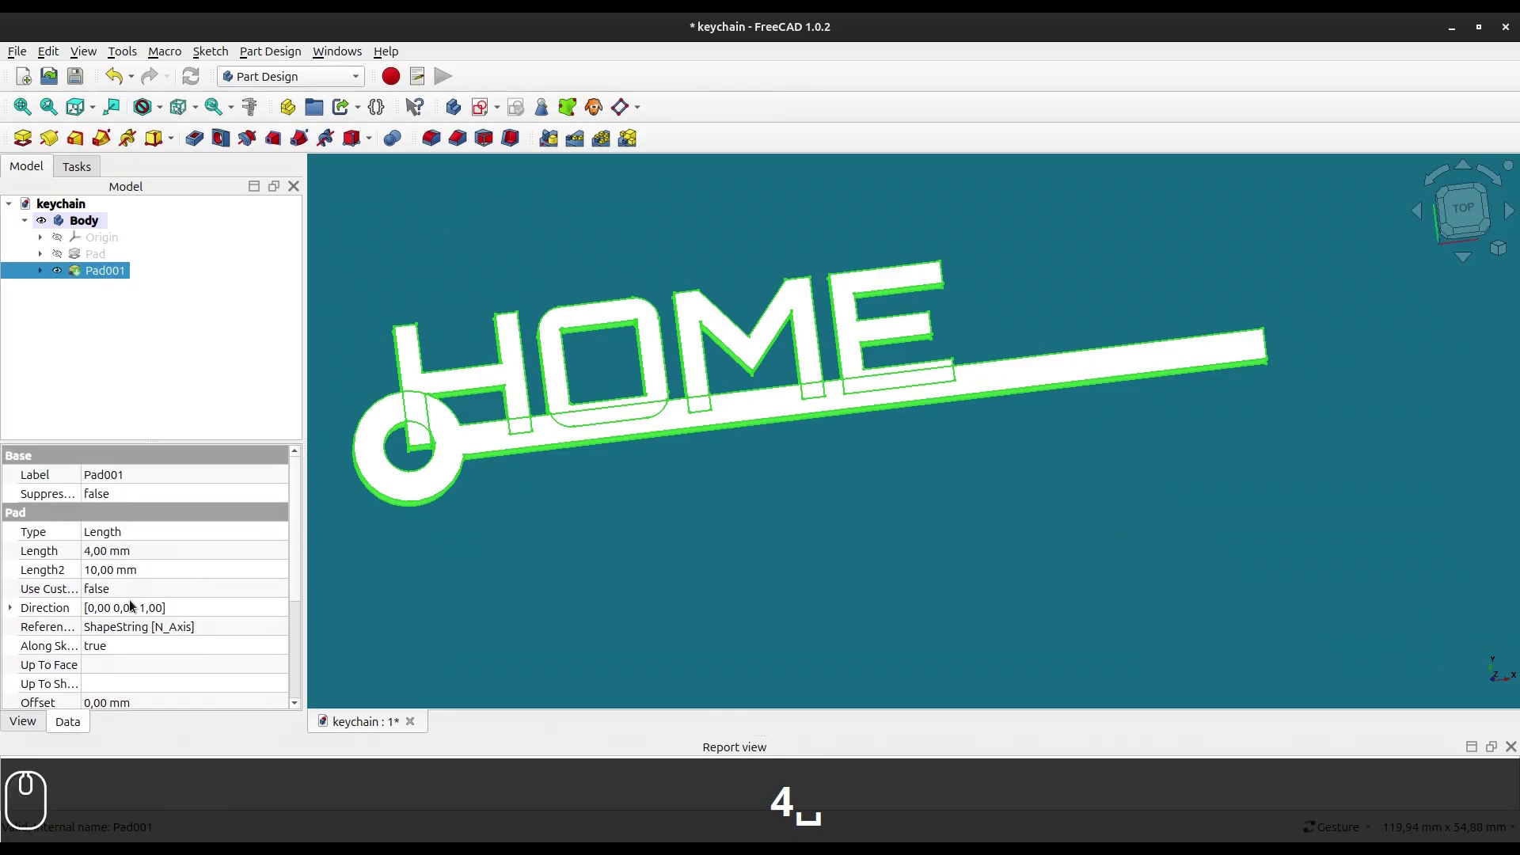
click(41, 270)
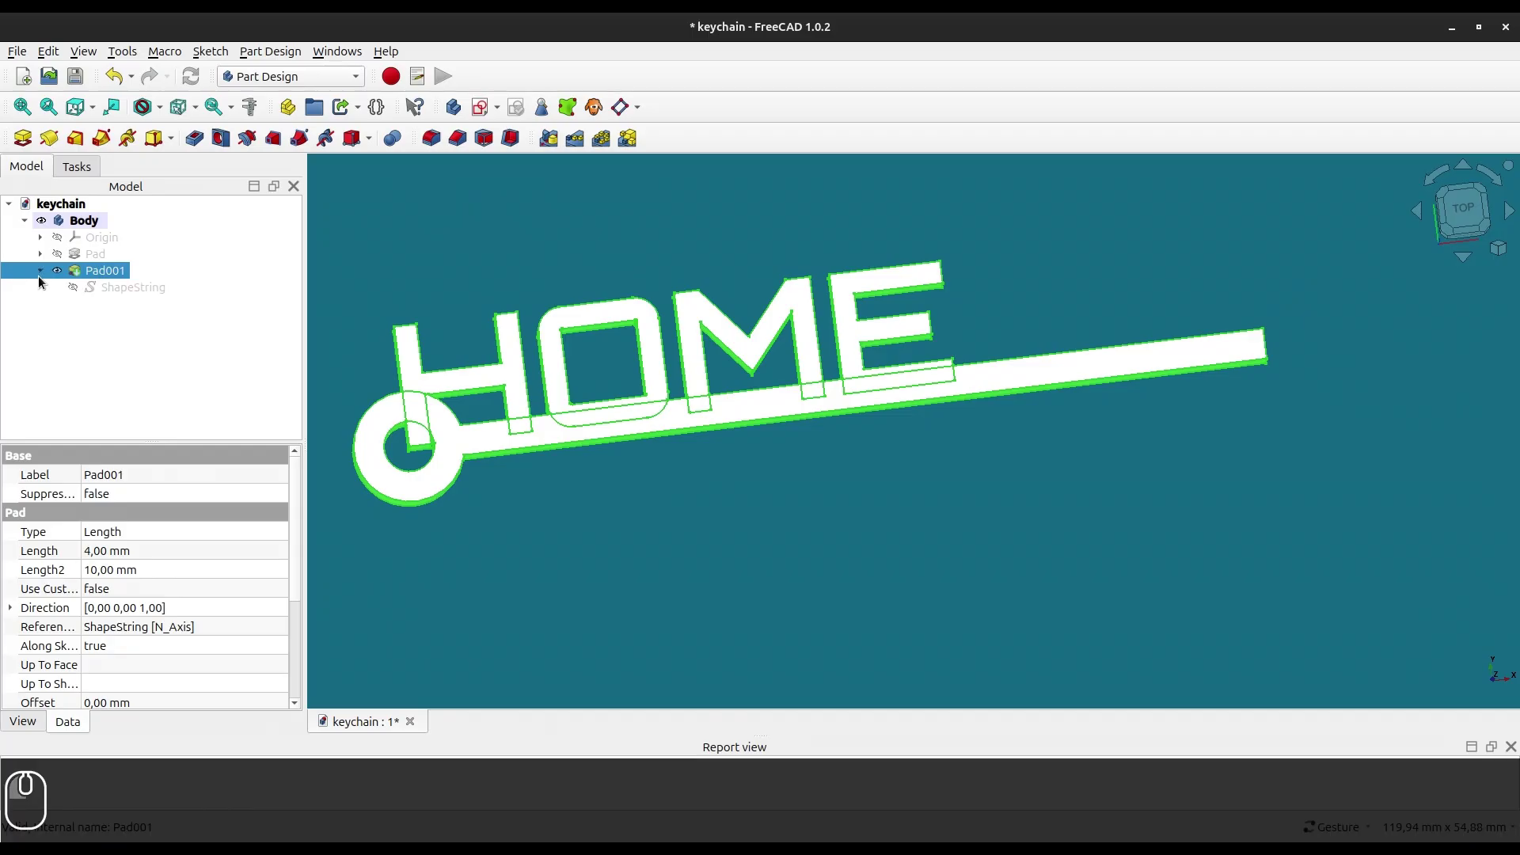
click(89, 287)
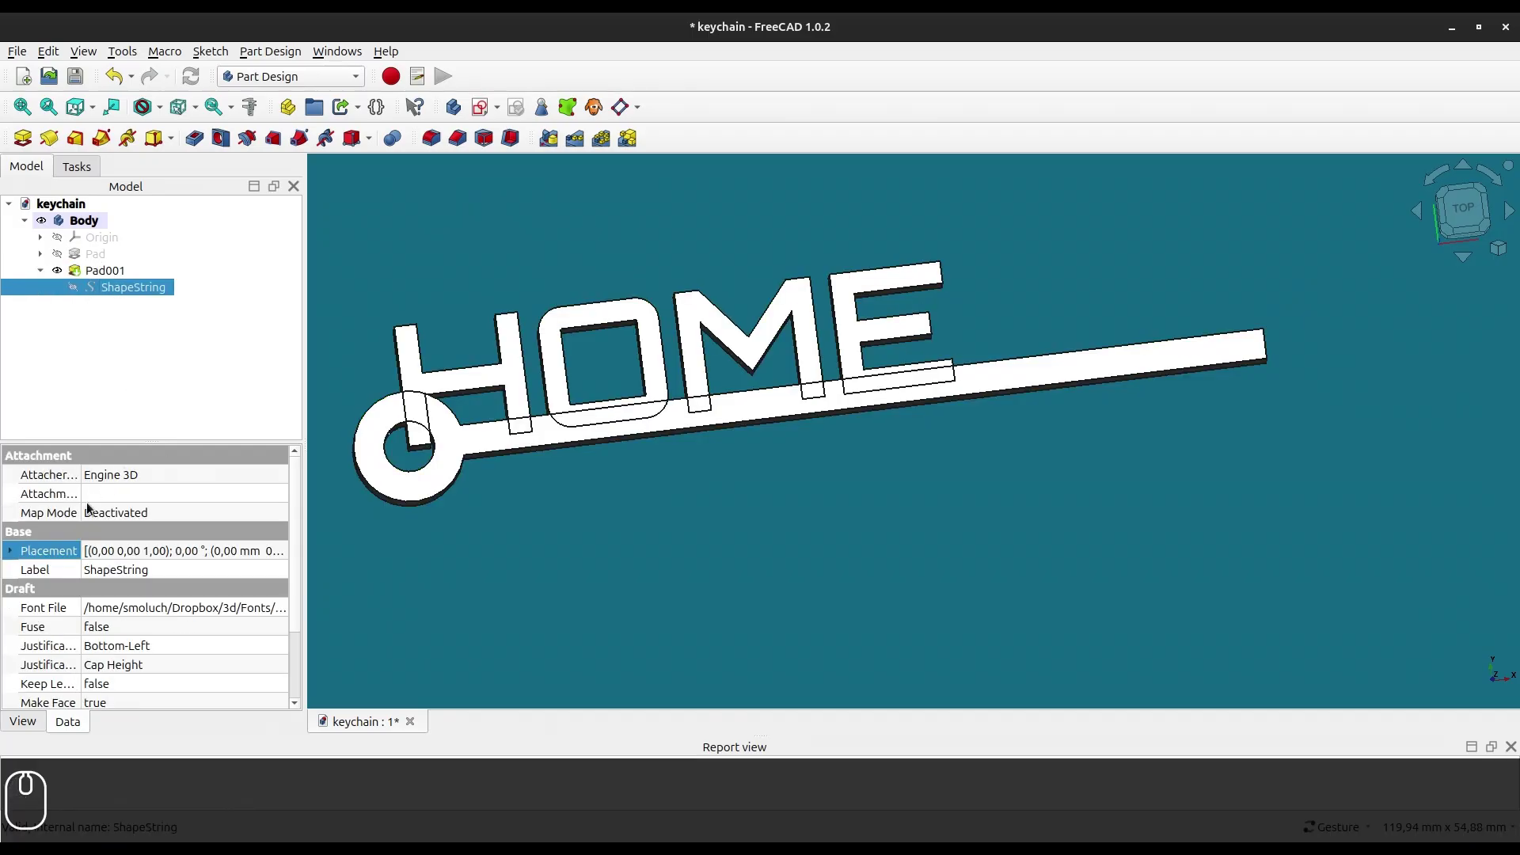
click(10, 550)
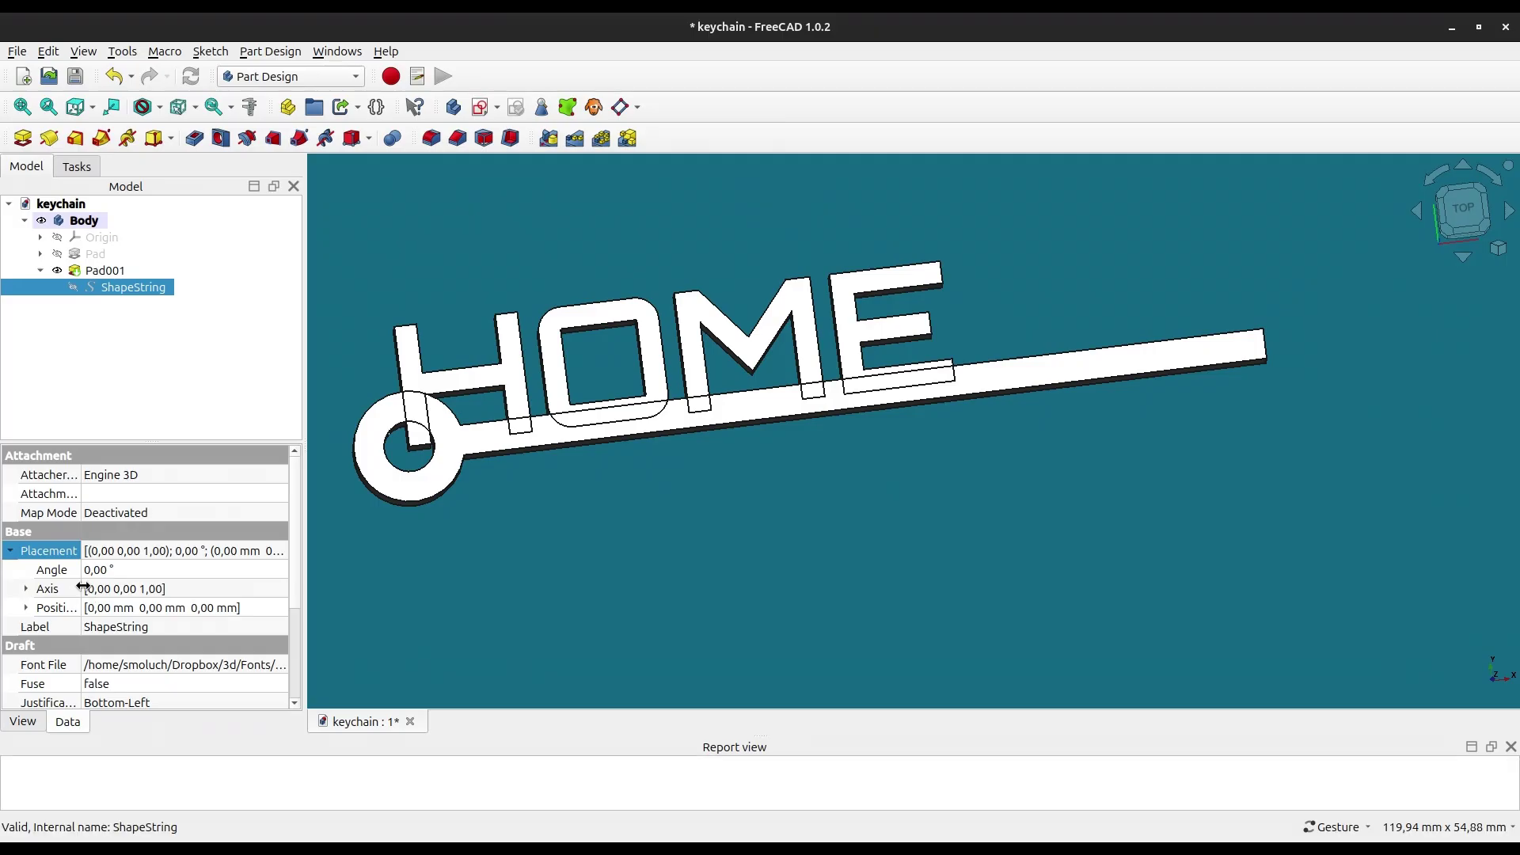
click(25, 607)
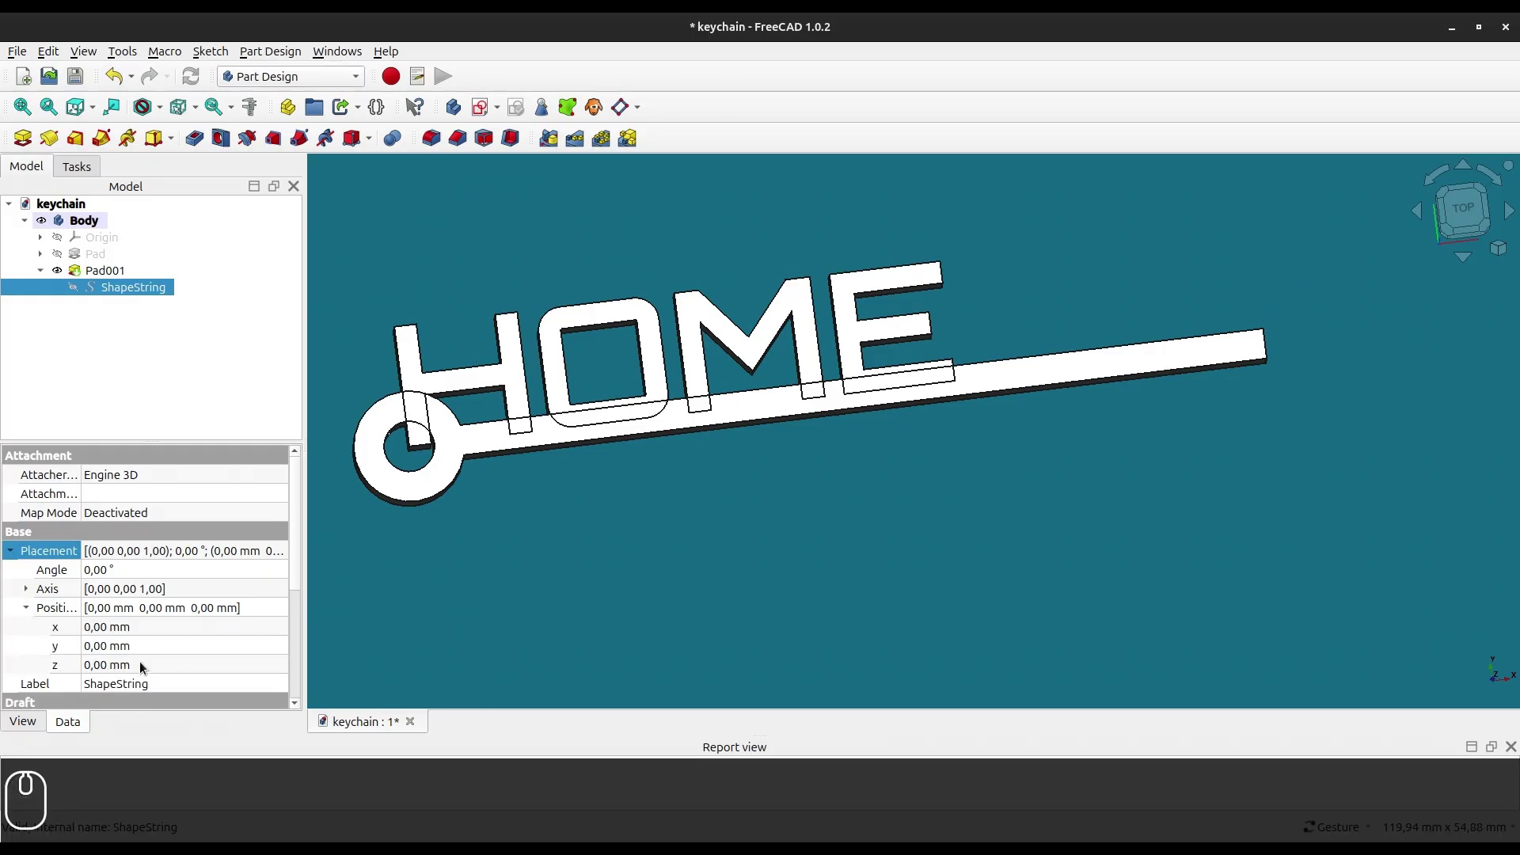
click(1463, 209)
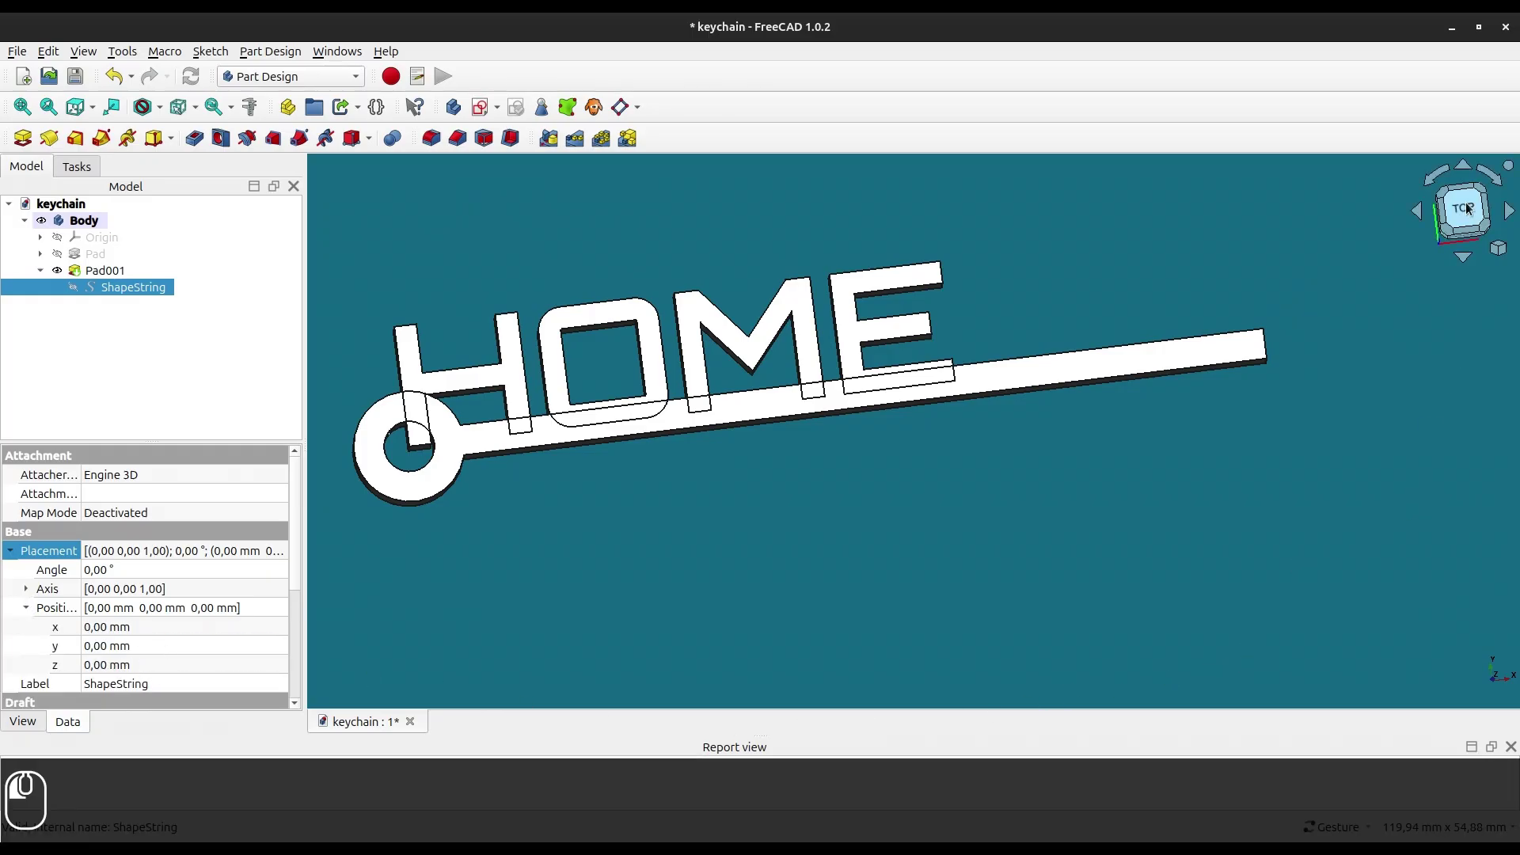
click(168, 627)
scroll(168, 625, up, 2)
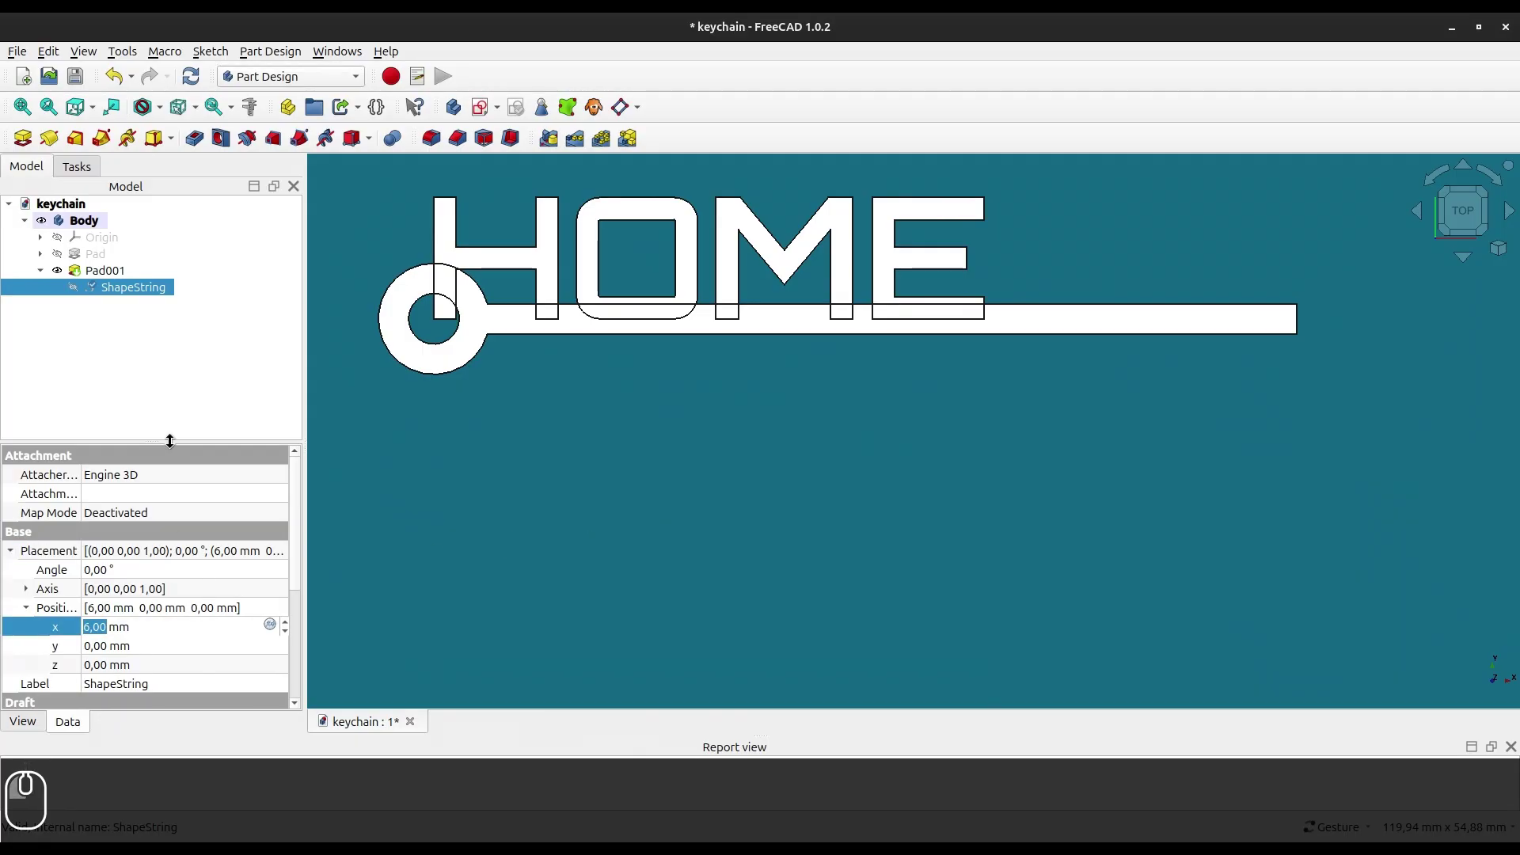
click(178, 399)
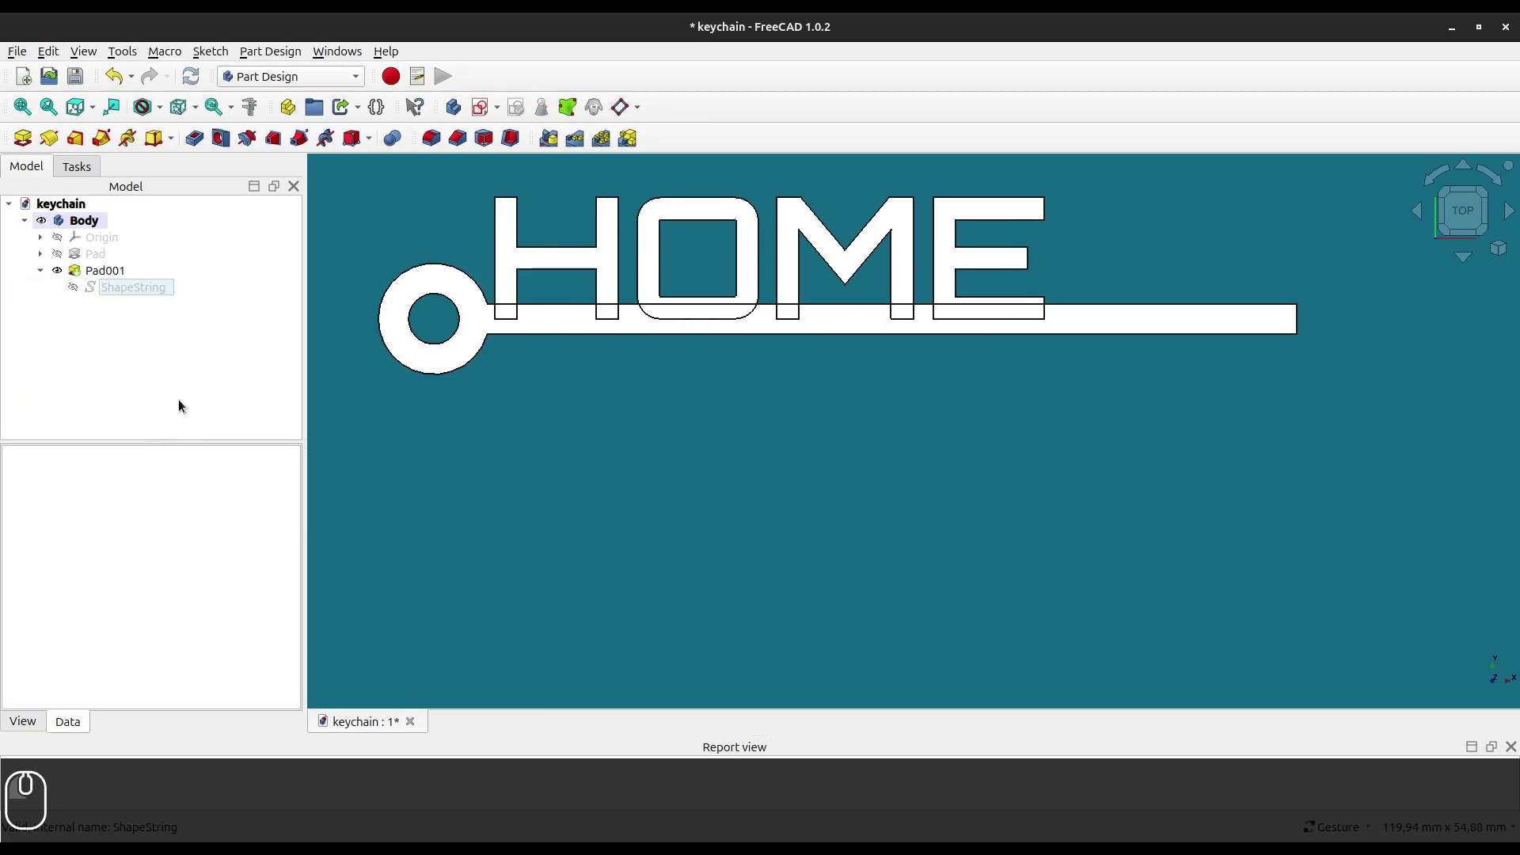
- Set the position of the text pad's ShapeString to x 8 mm and y 1 mm
click(149, 291)
click(159, 627)
scroll(159, 627, up, 1)
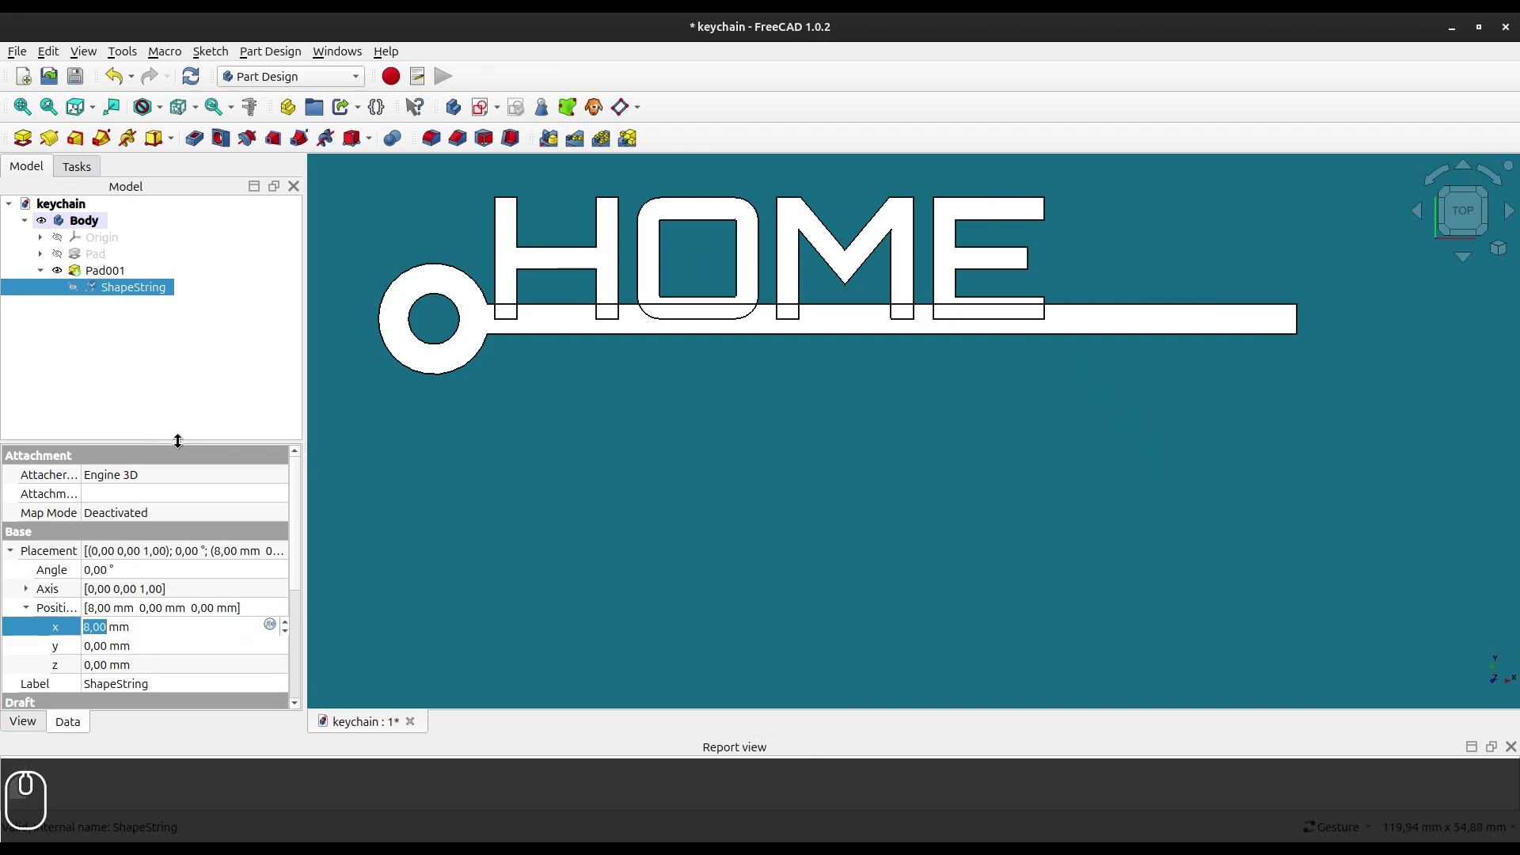
click(175, 360)
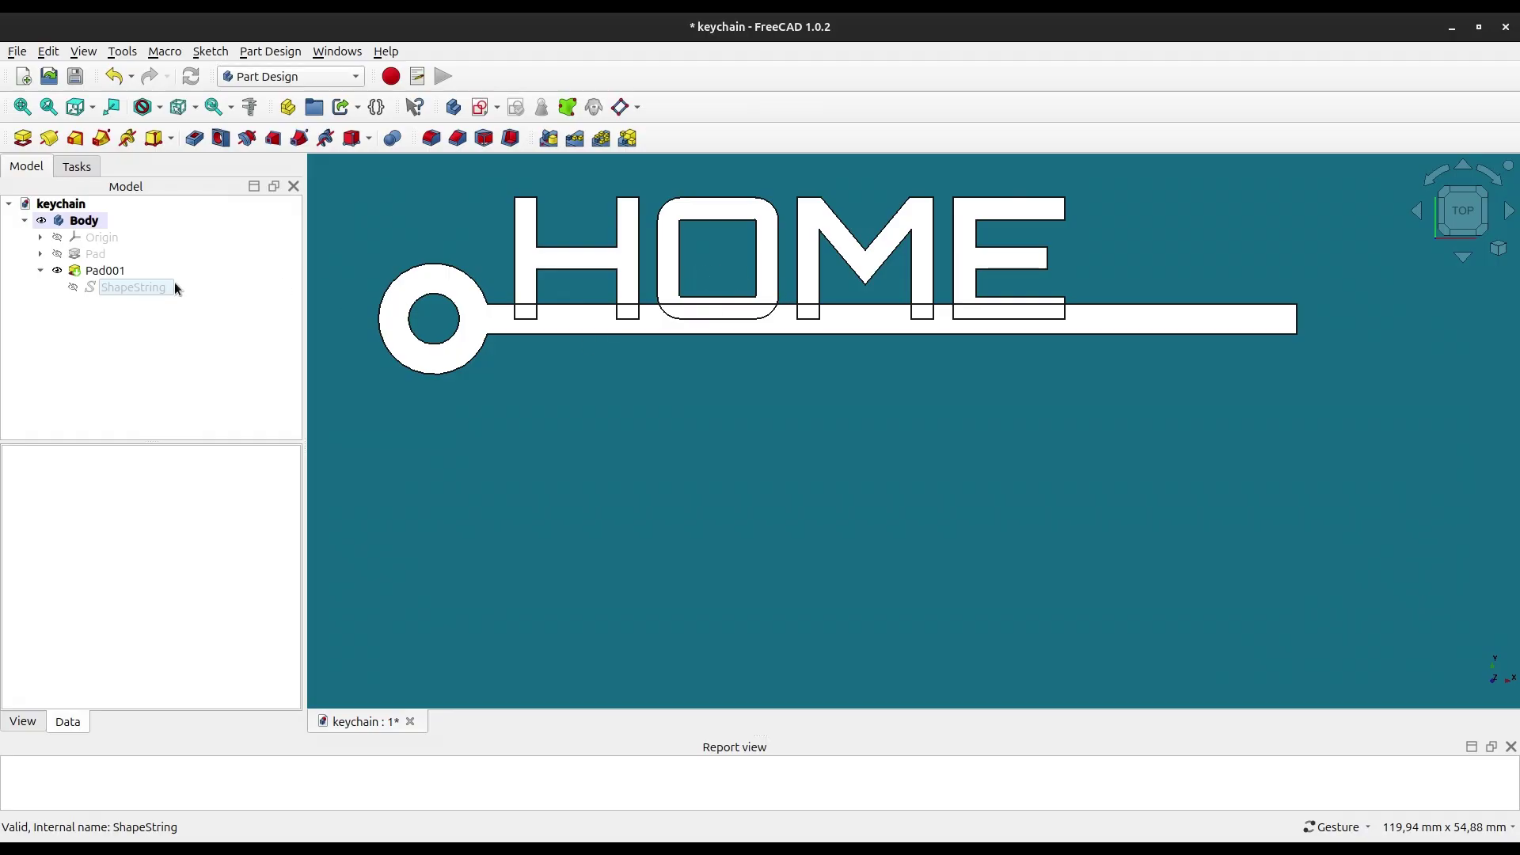
click(134, 287)
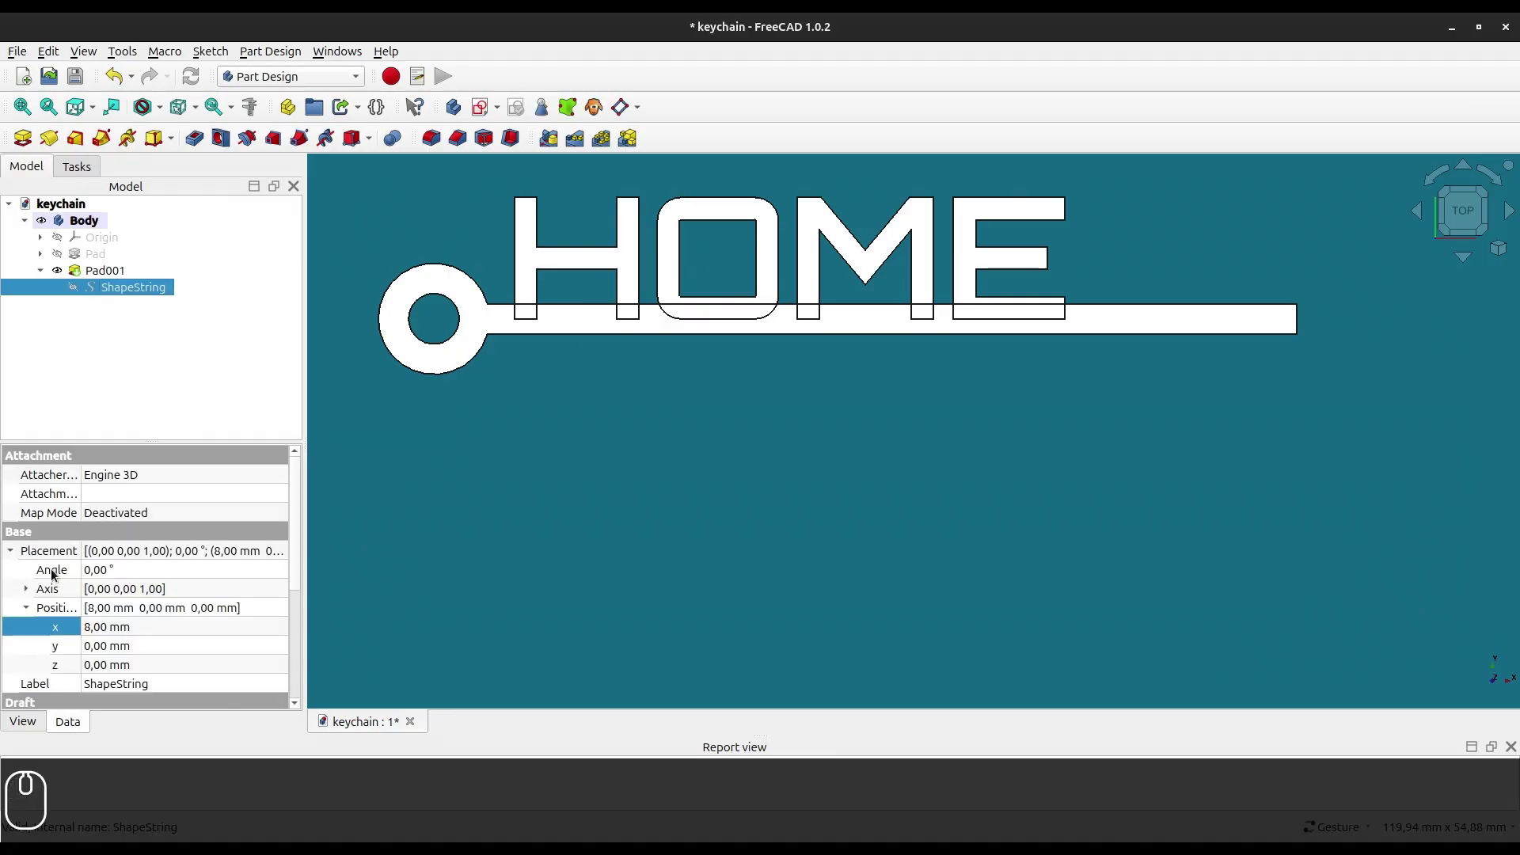
click(103, 647)
scroll(104, 647, up, 1)
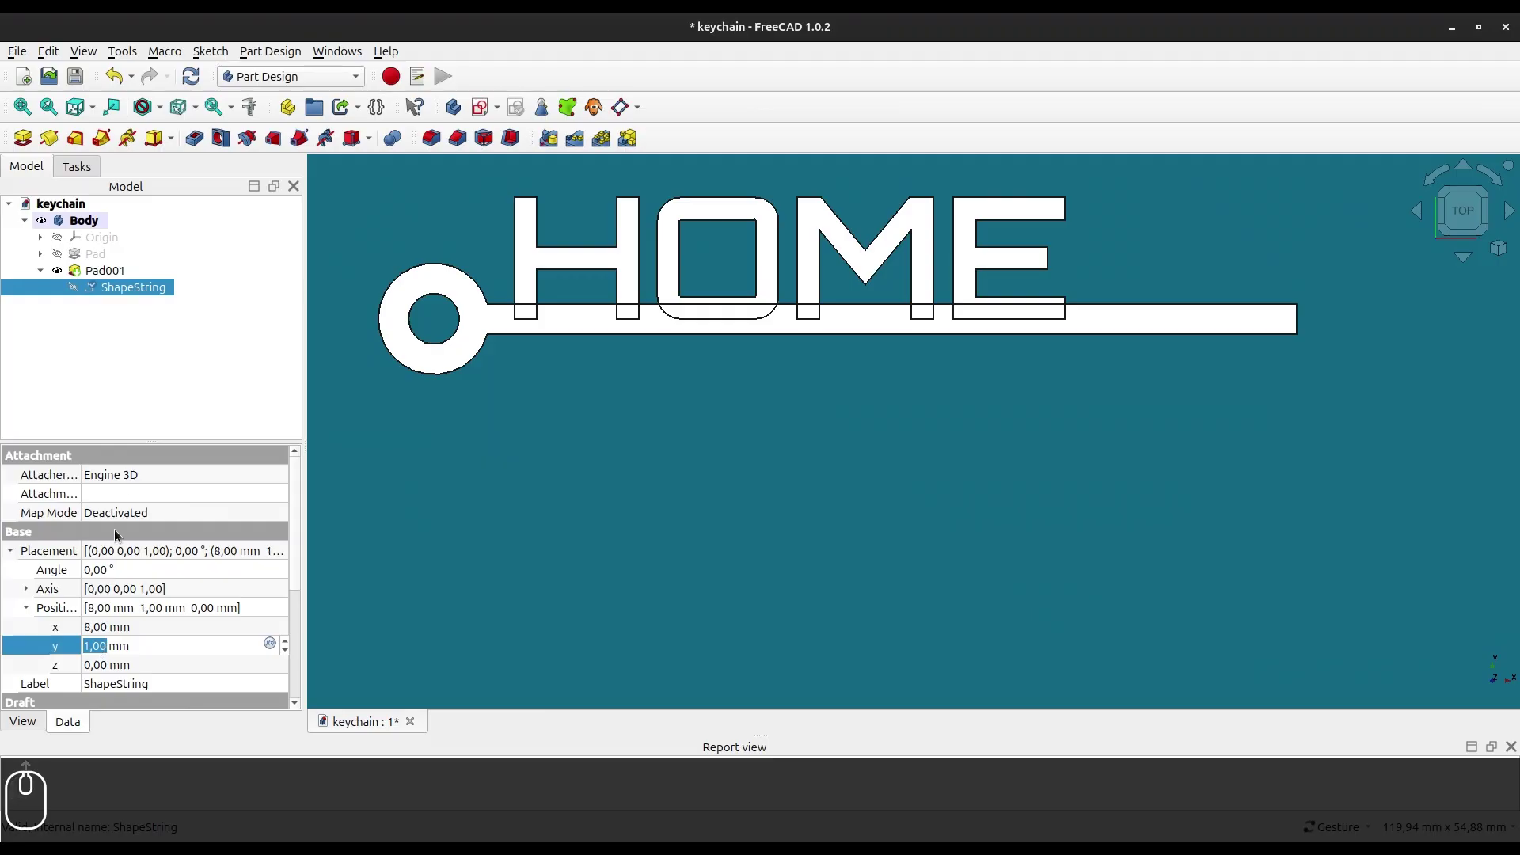
click(139, 402)
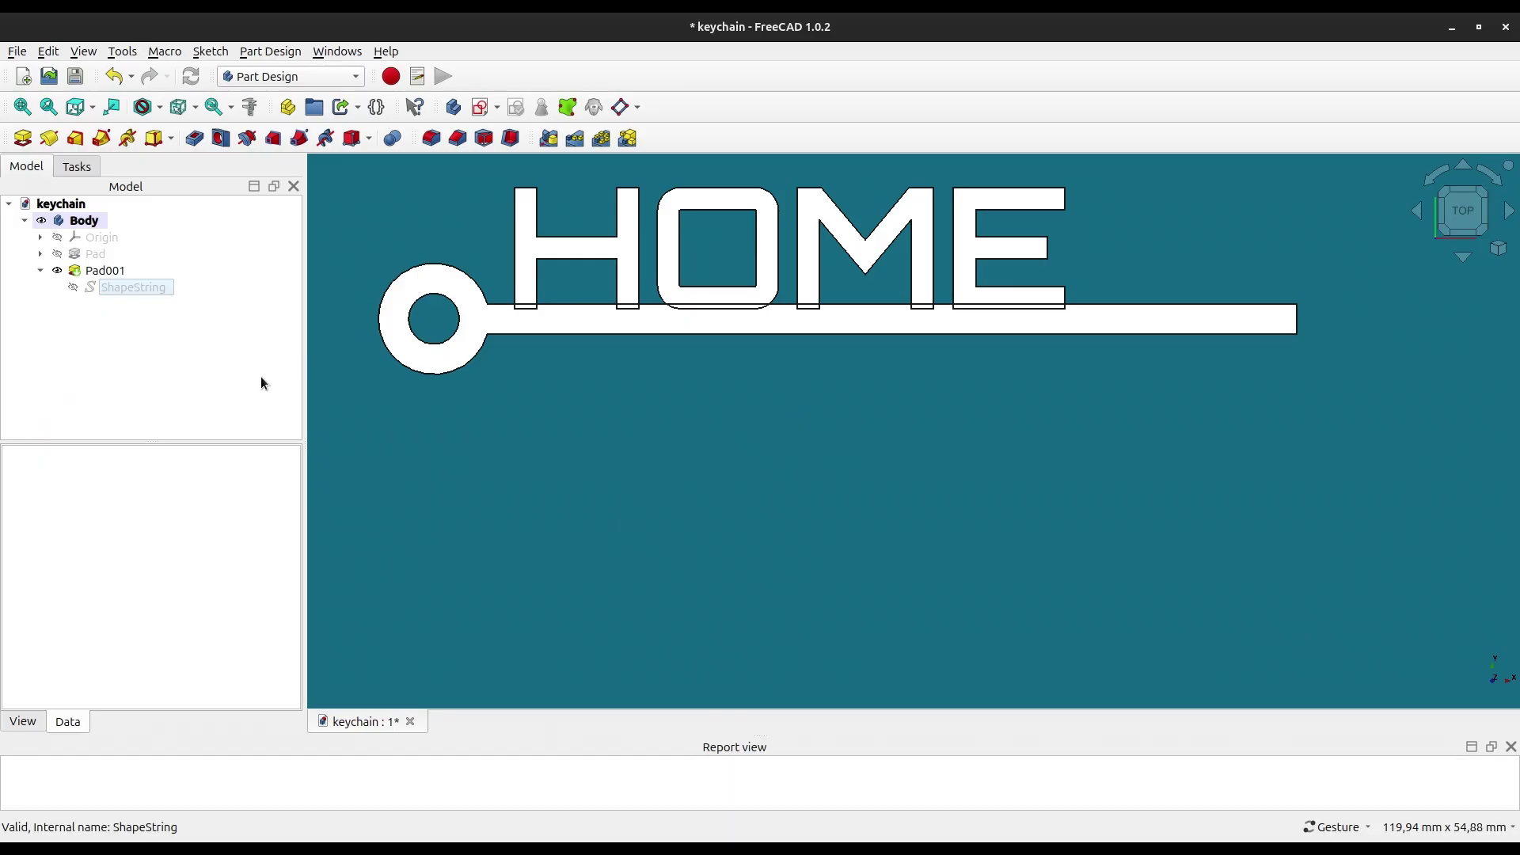
- Open the ring-and-bar pad's sketch for editing and show the HOME text pad together with it
click(40, 253)
click(106, 272)
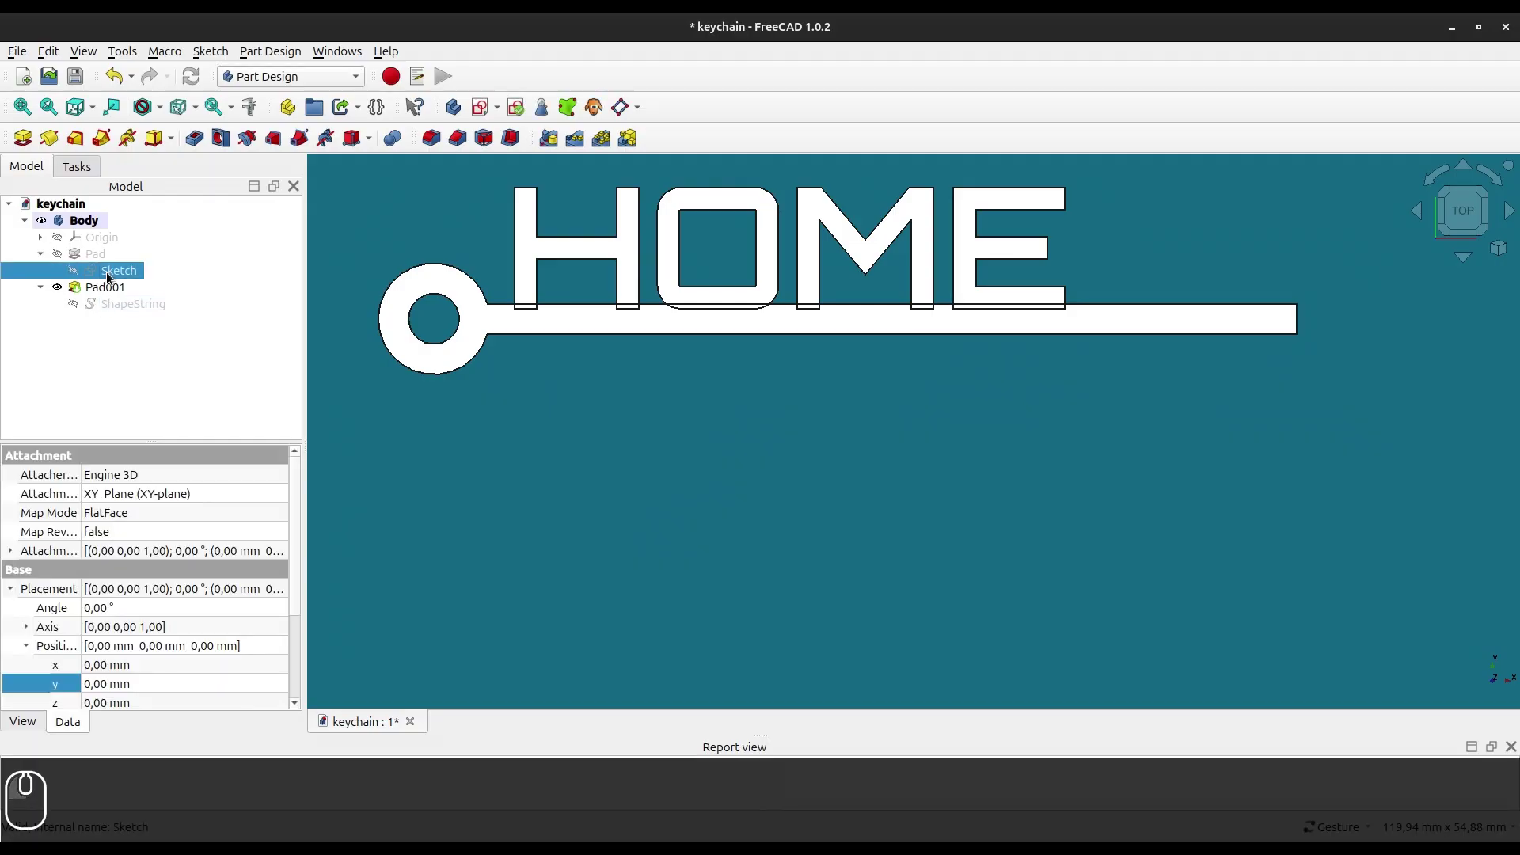
double_click(106, 273)
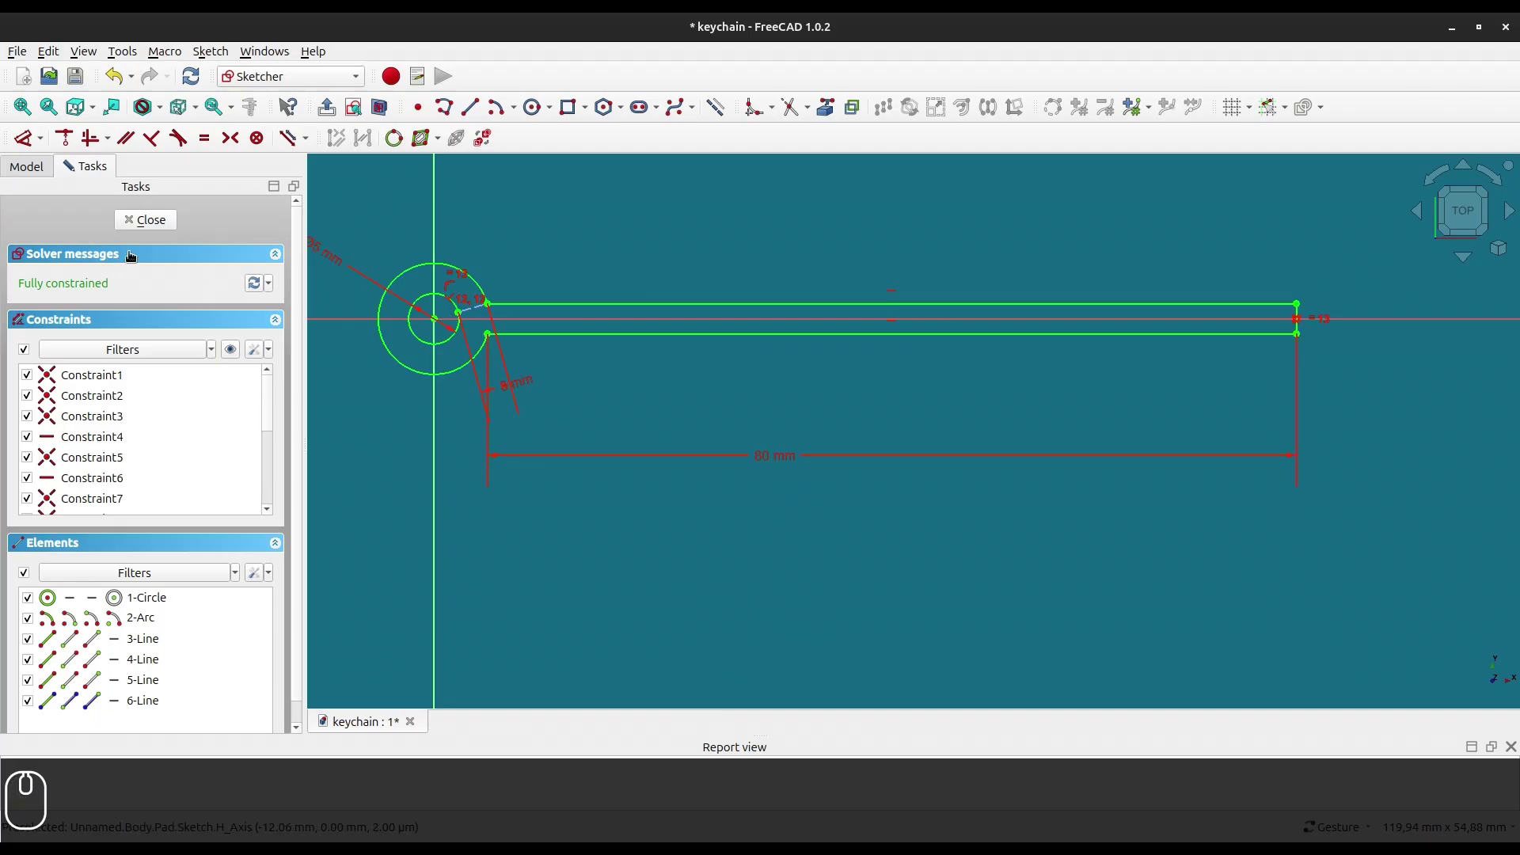
click(34, 173)
click(56, 254)
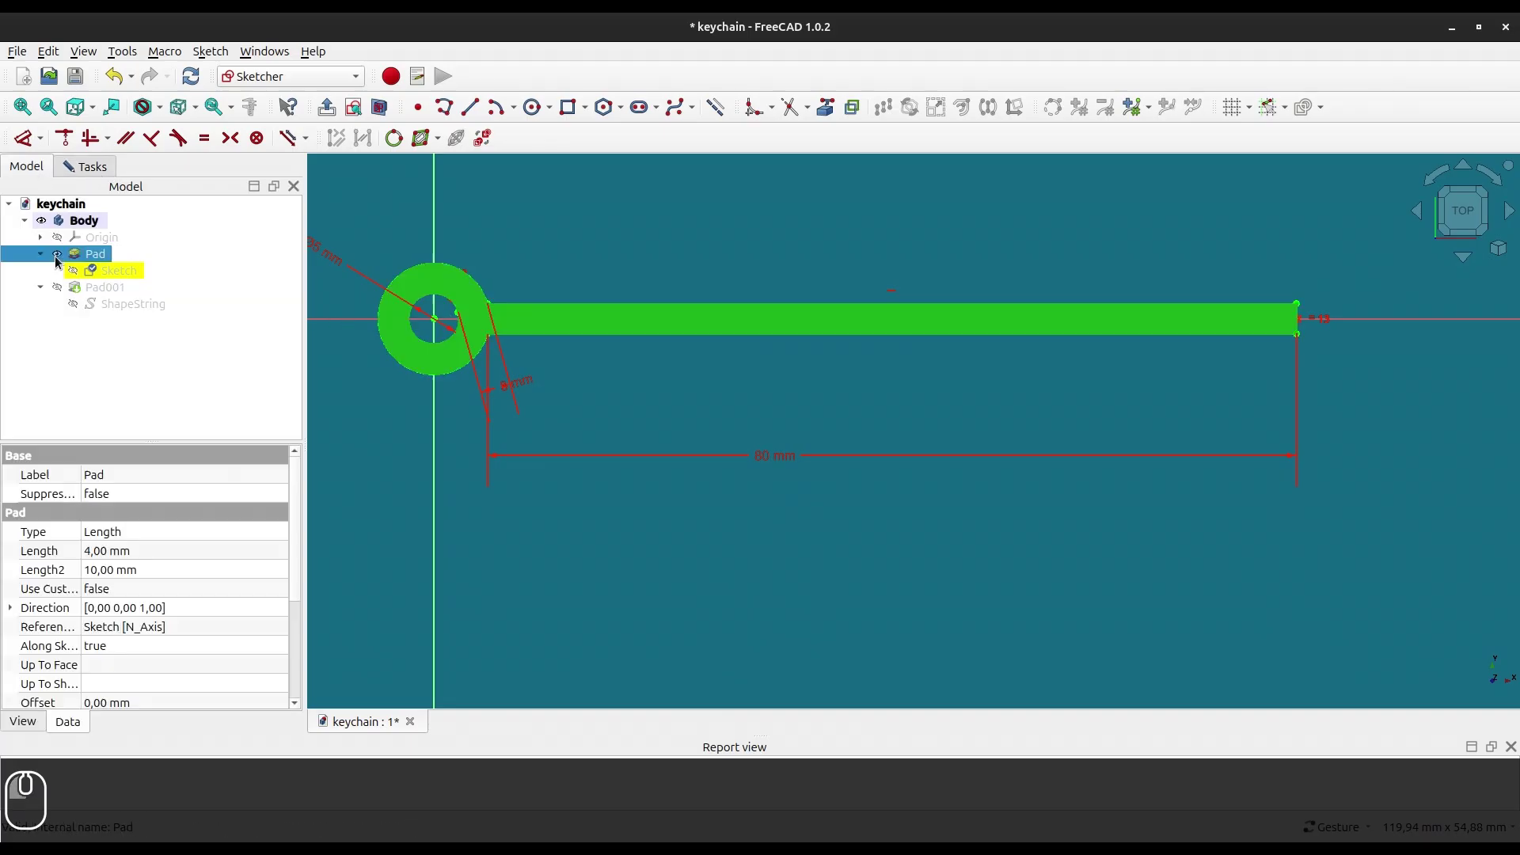
click(57, 255)
click(57, 287)
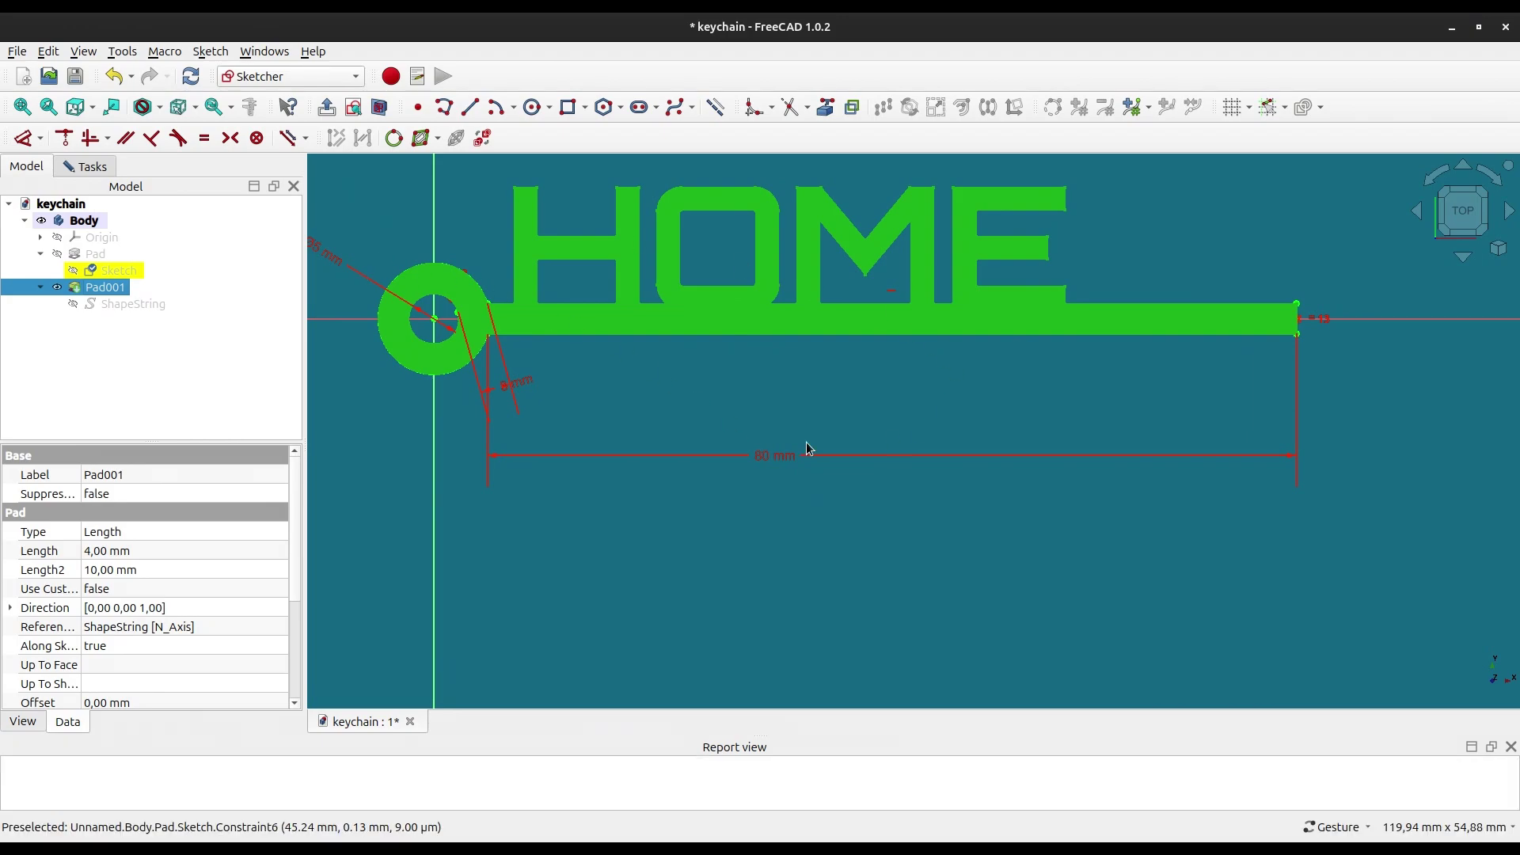
- Set the bar's length dimension to 70 mm
click(784, 458)
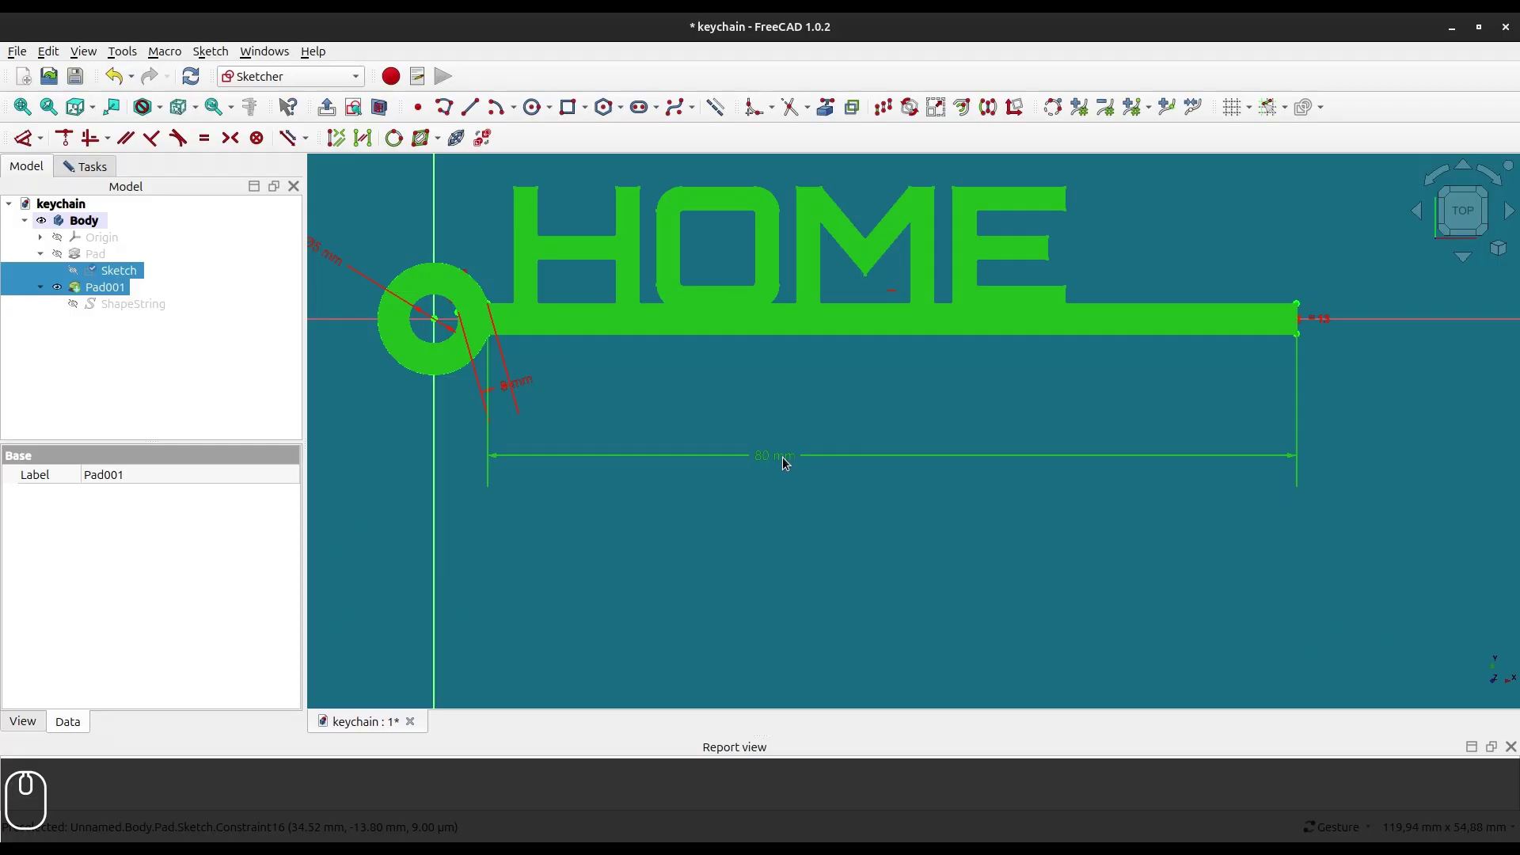
double_click(784, 458)
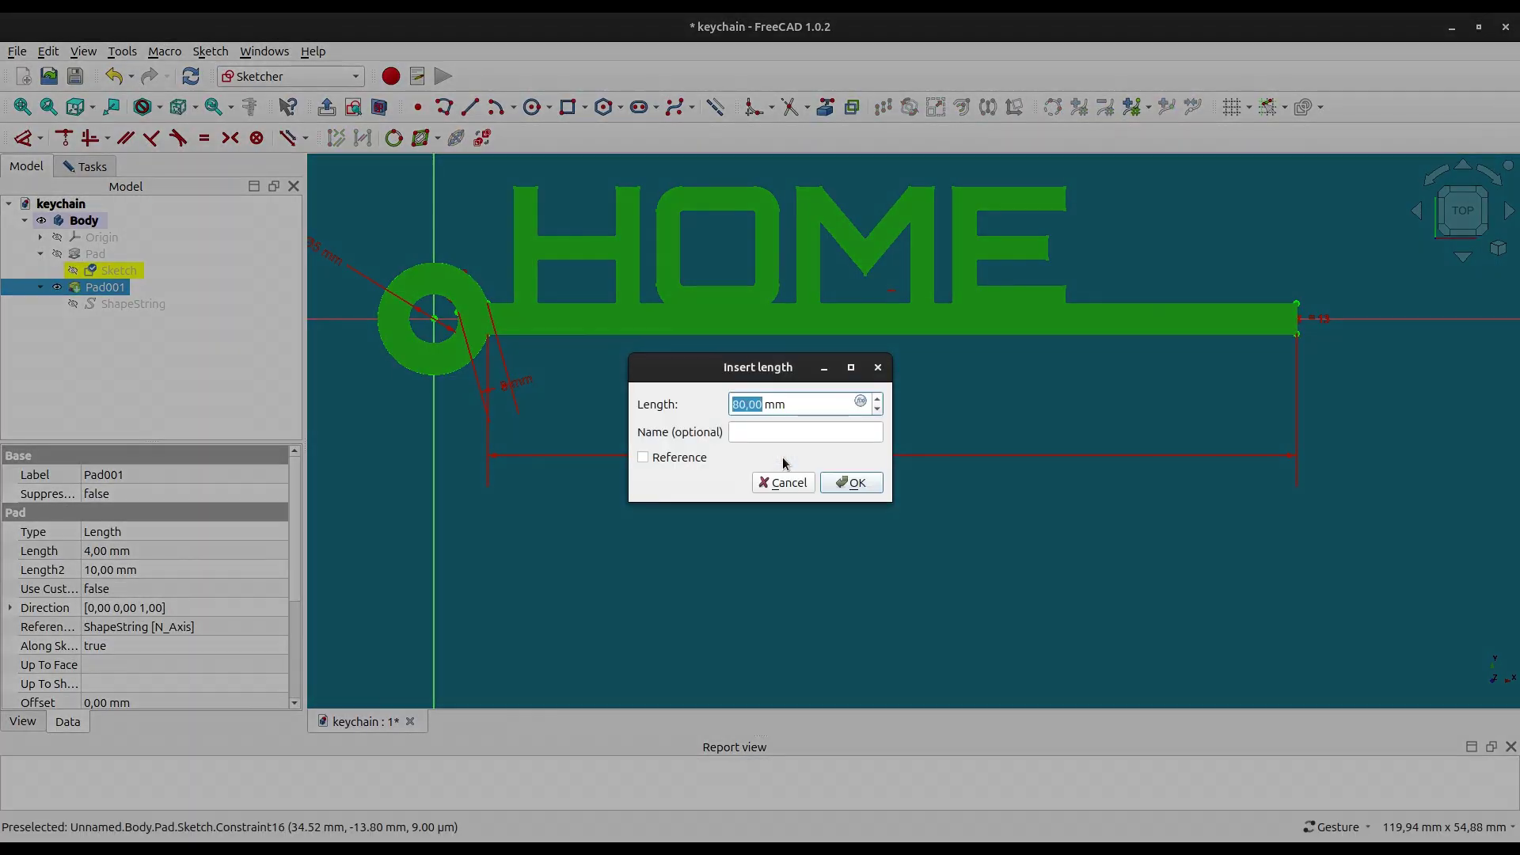
text(70)
key(Return)
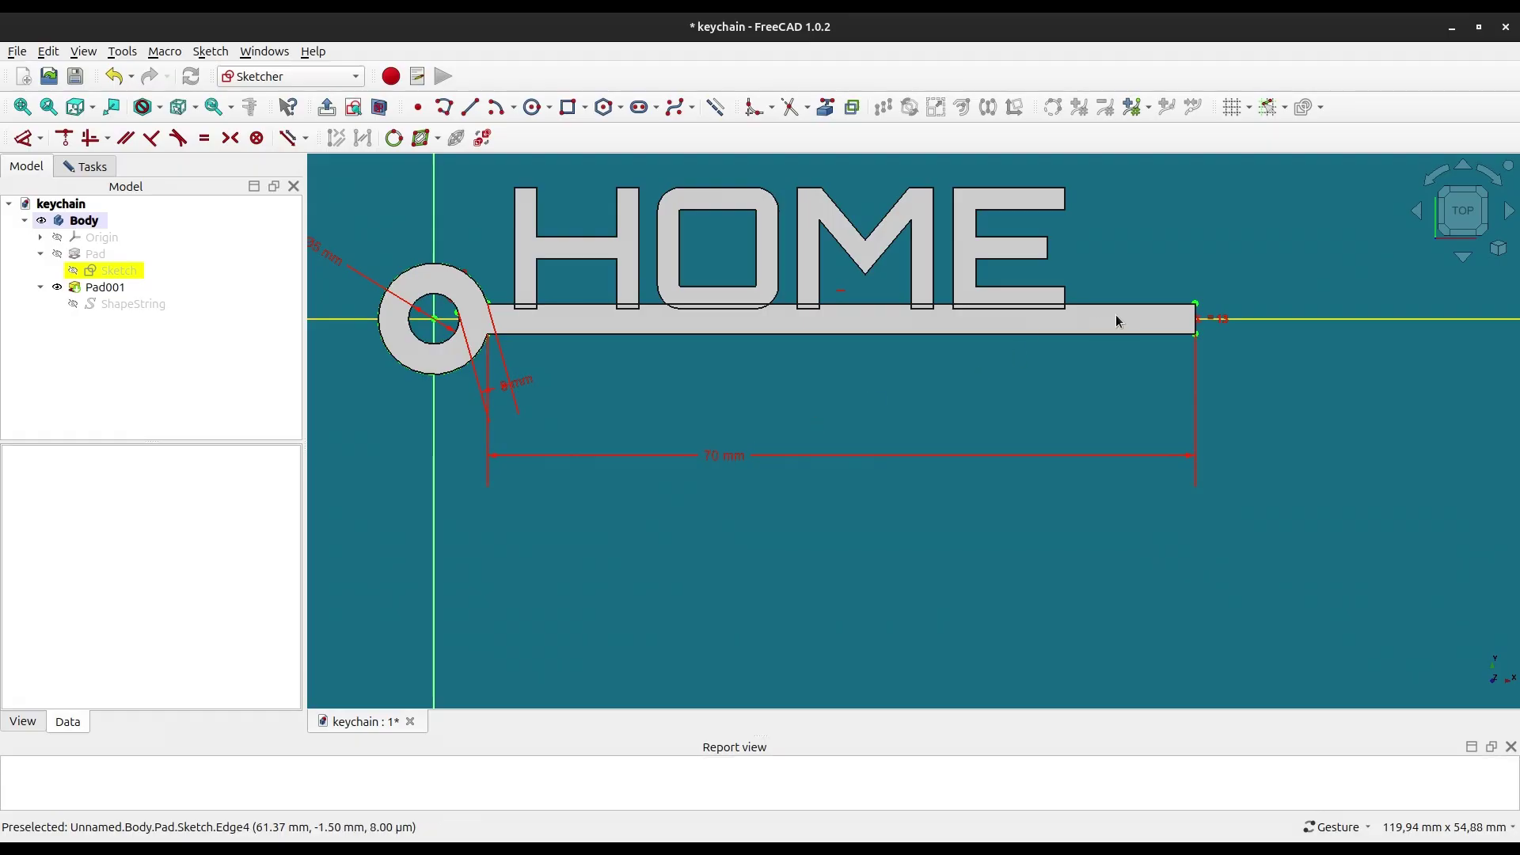
- Delete the bar's length dimension and shorten the bar so it ends just past the letter E
click(735, 457)
key(Delete)
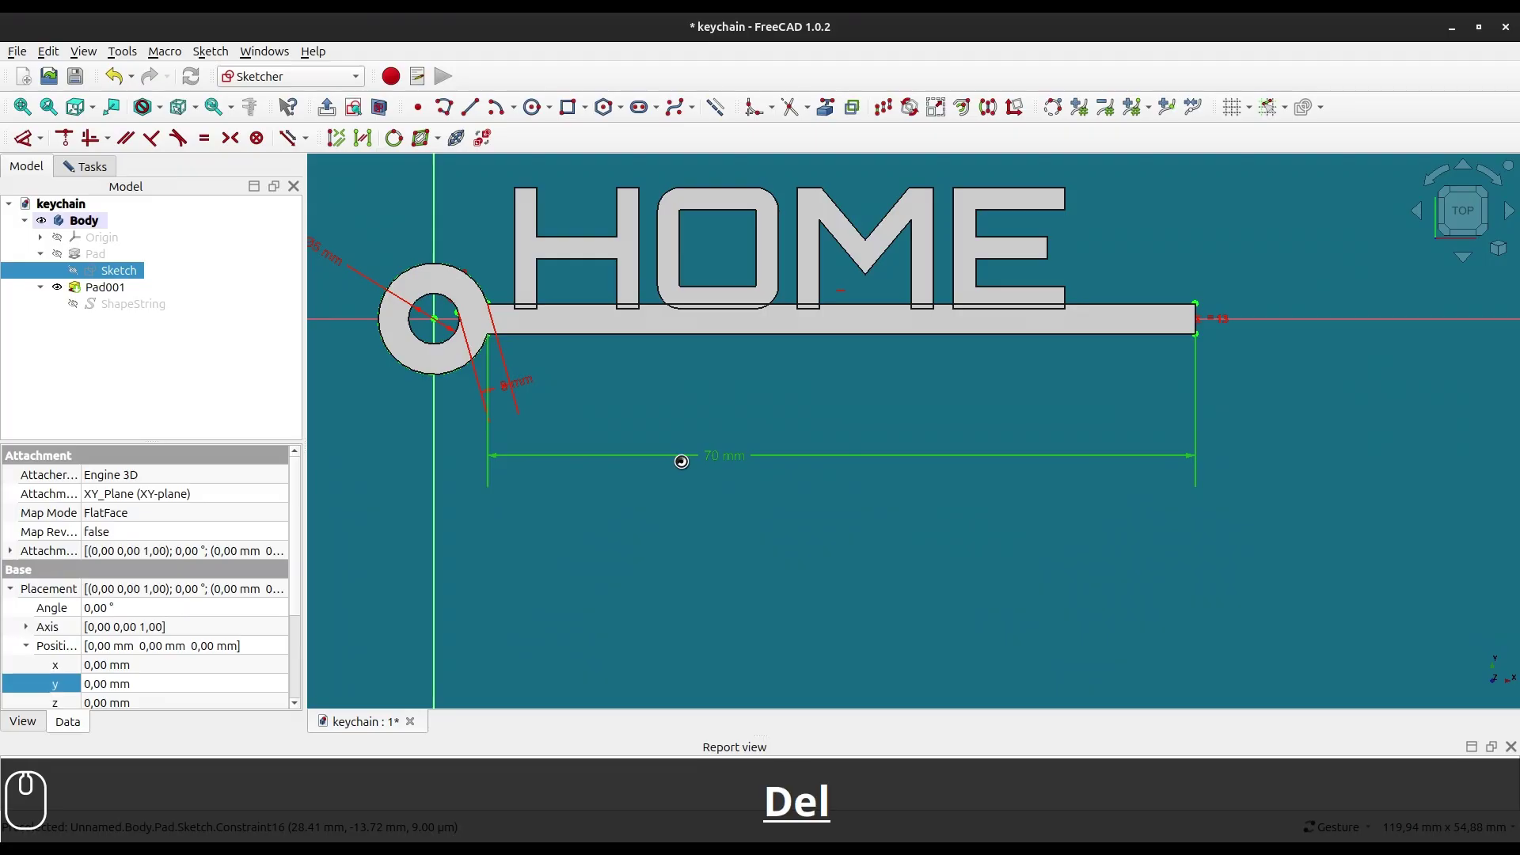
drag(1196, 333, 1091, 328)
- Dimension the bar's lower edge to a length of 60 mm and close the sketch
key(d)
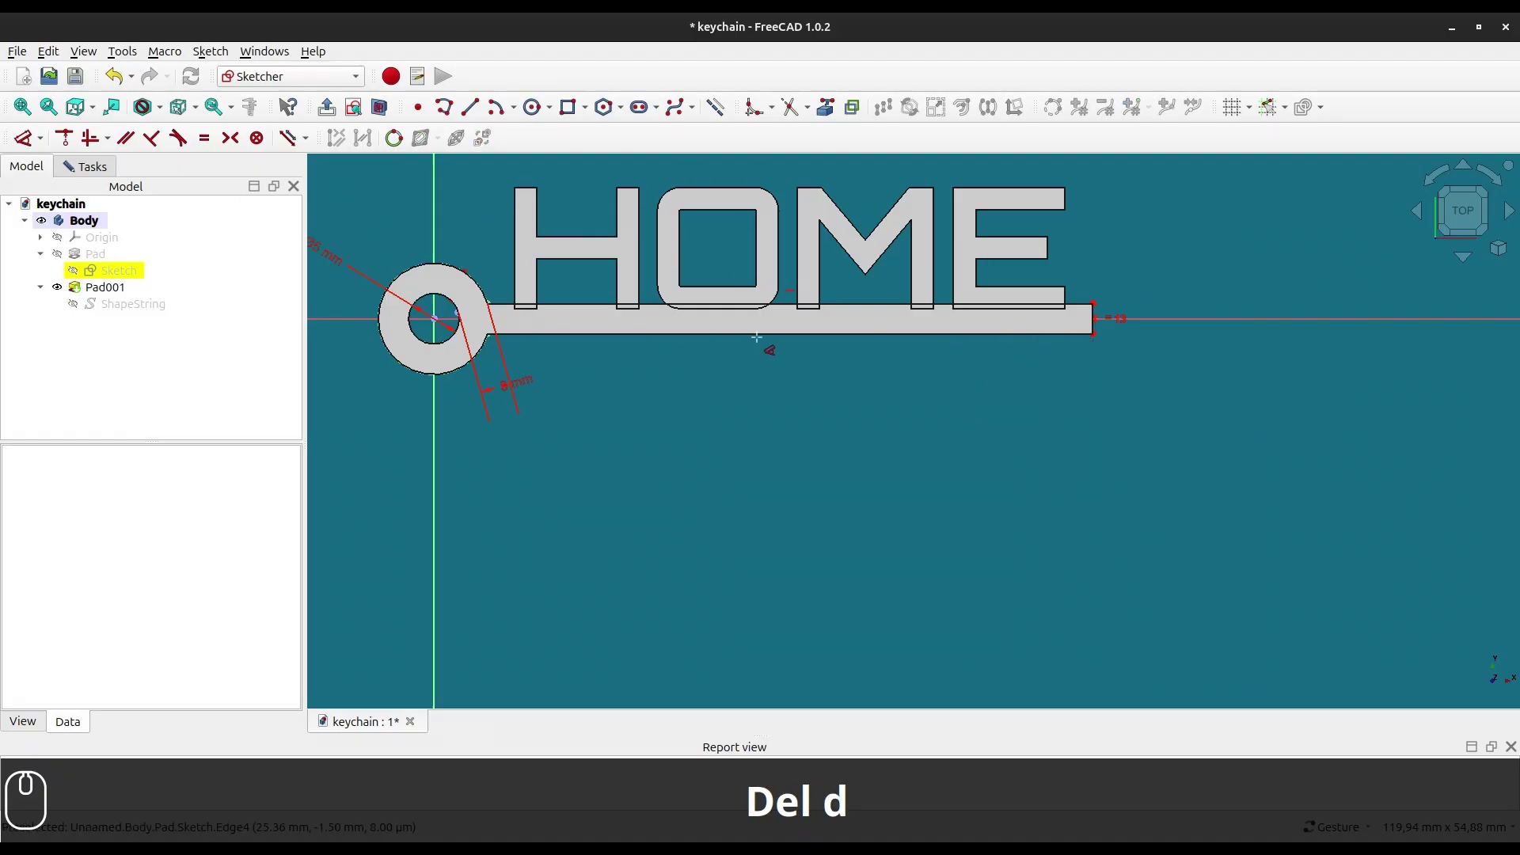
click(381, 109)
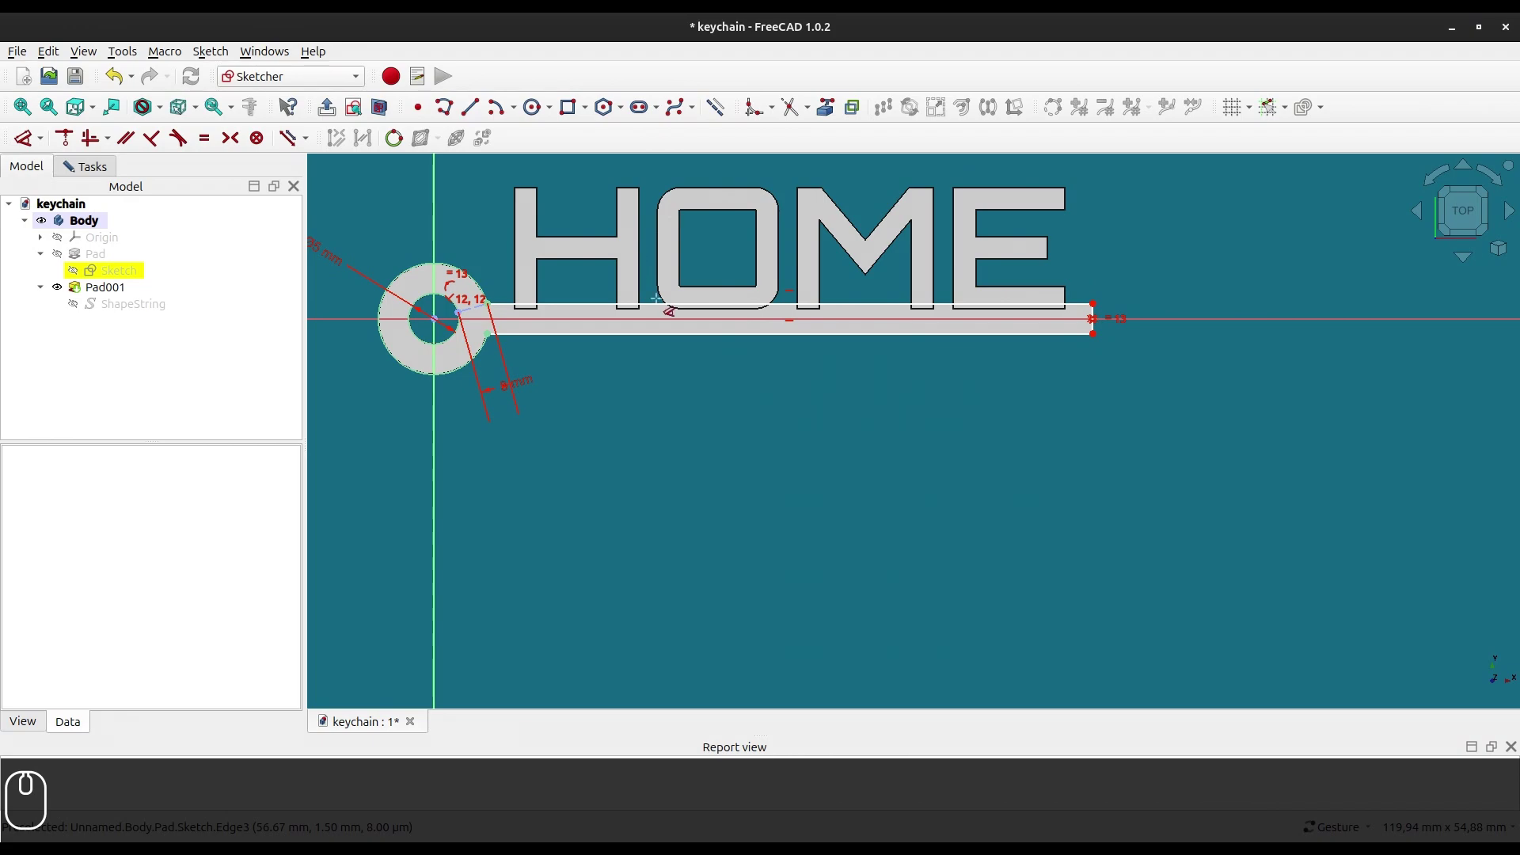
click(907, 337)
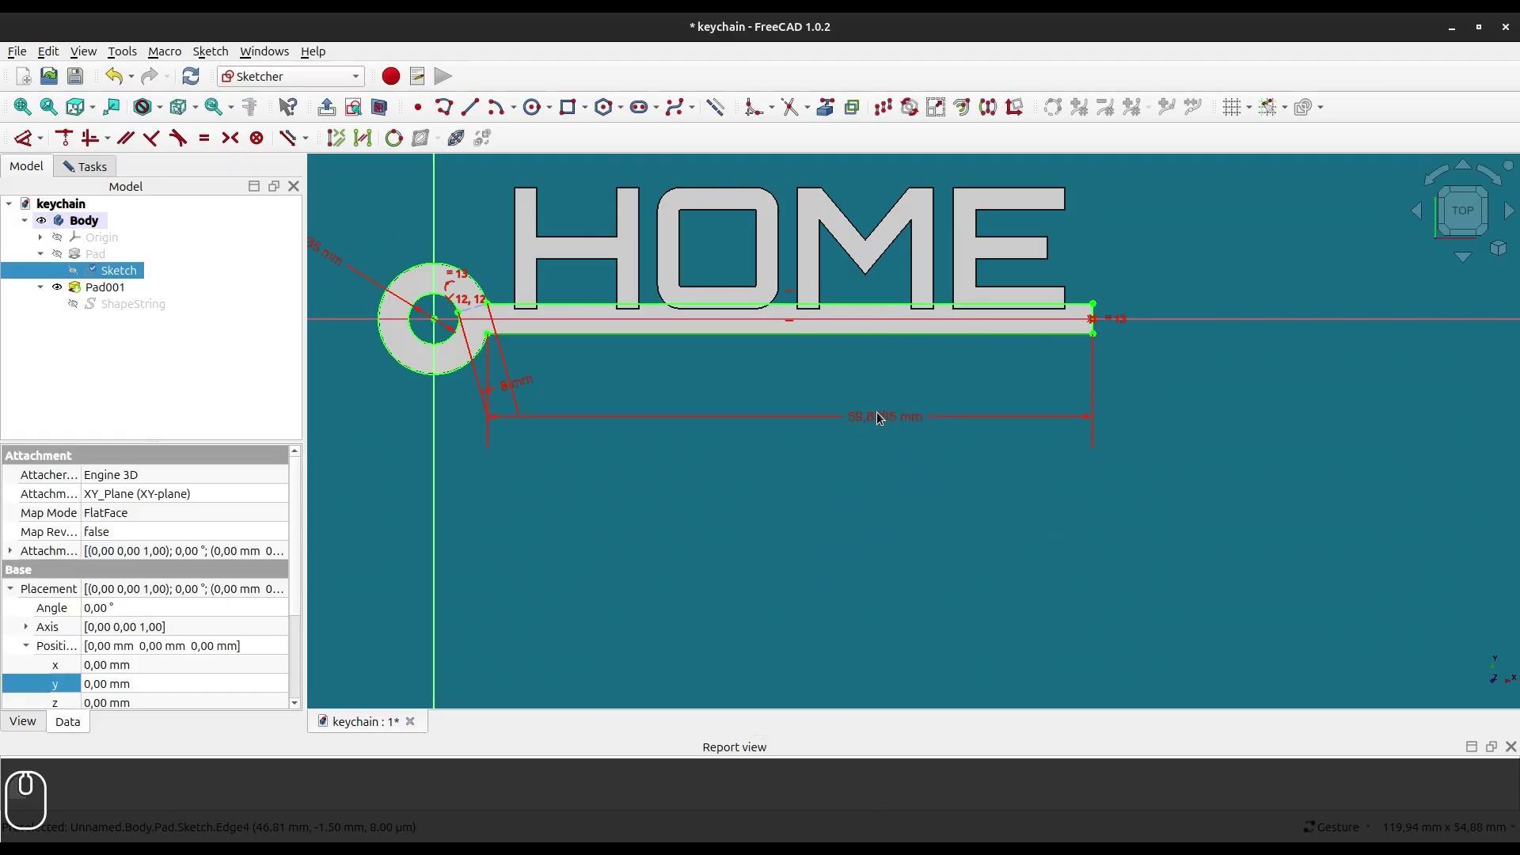
double_click(833, 372)
text(60)
key(Return)
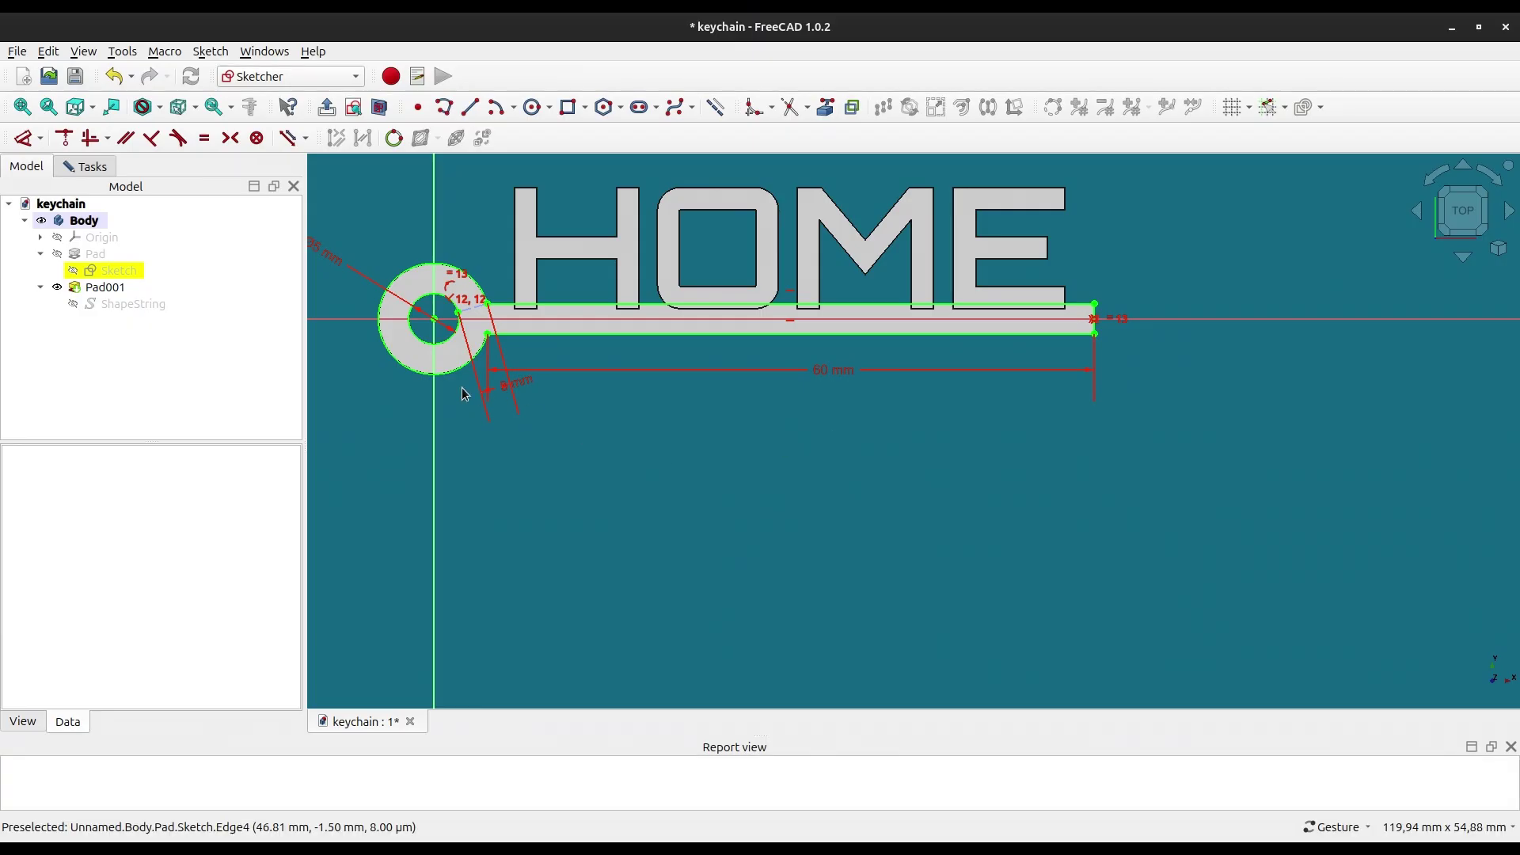
click(102, 168)
click(146, 219)
- Examine the keychain's proportions from several angles and review the ShapeString's properties
mouse_move(609, 461)
mouse_down()
mouse_move(673, 443)
mouse_move(640, 485)
mouse_move(598, 456)
mouse_move(591, 422)
mouse_move(596, 496)
mouse_up()
scroll(677, 406, up, 5)
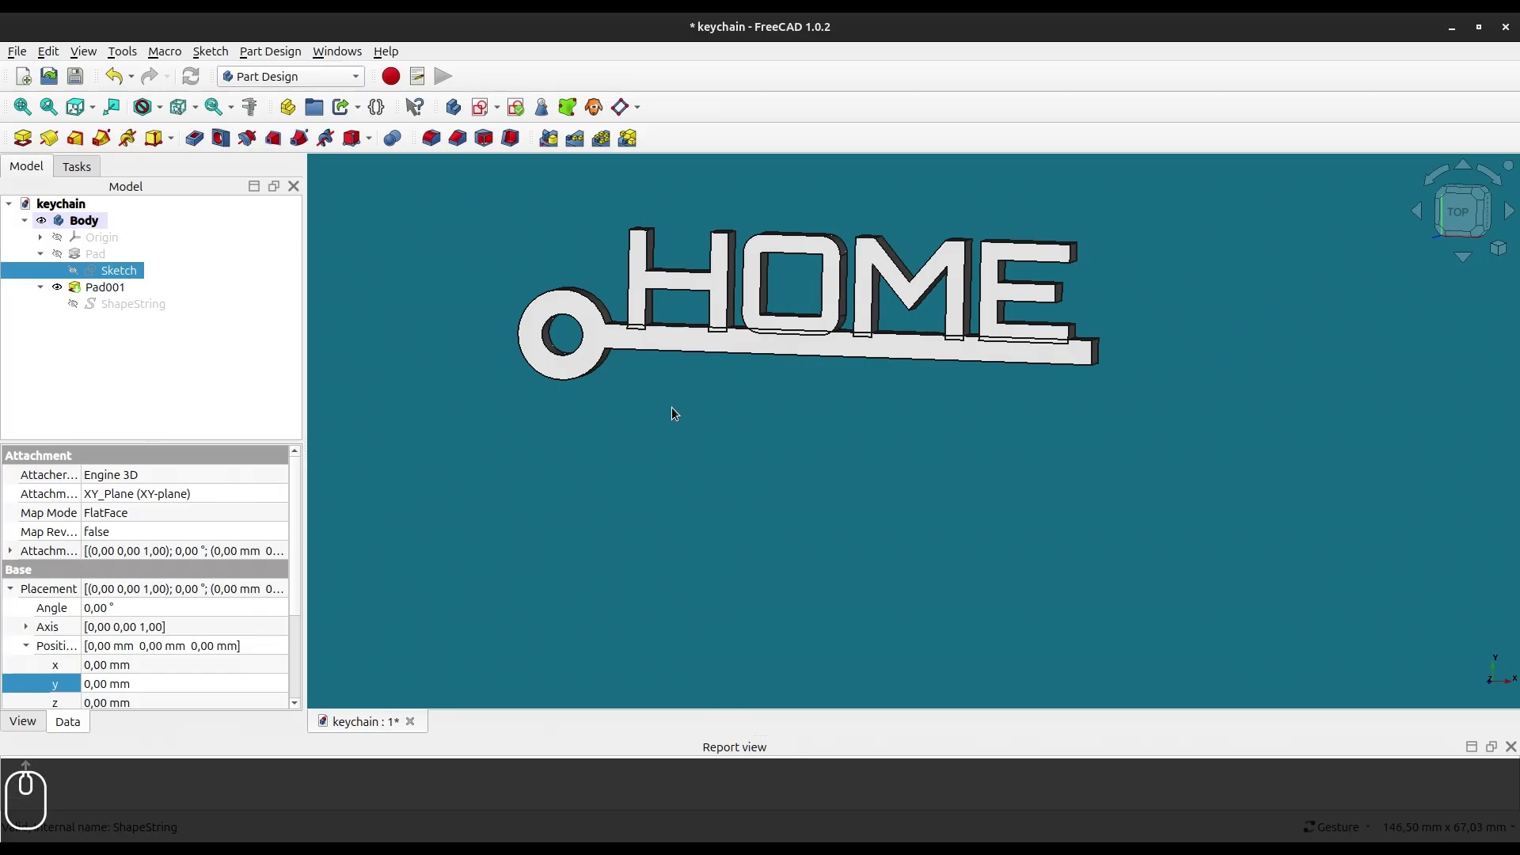
drag(775, 427, 841, 457)
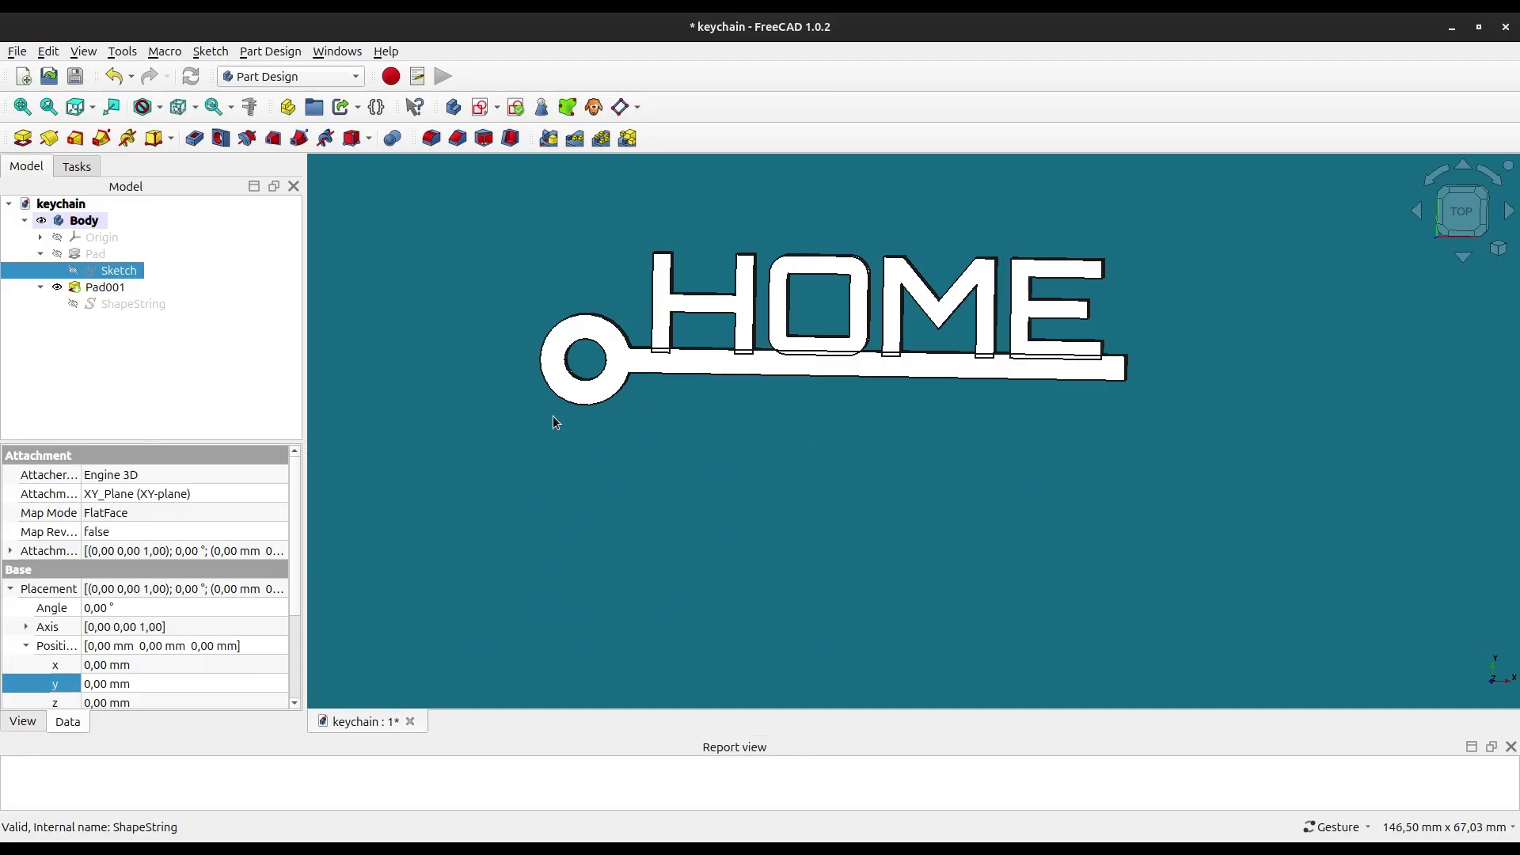
scroll(607, 387, down, 1)
drag(756, 476, 767, 470)
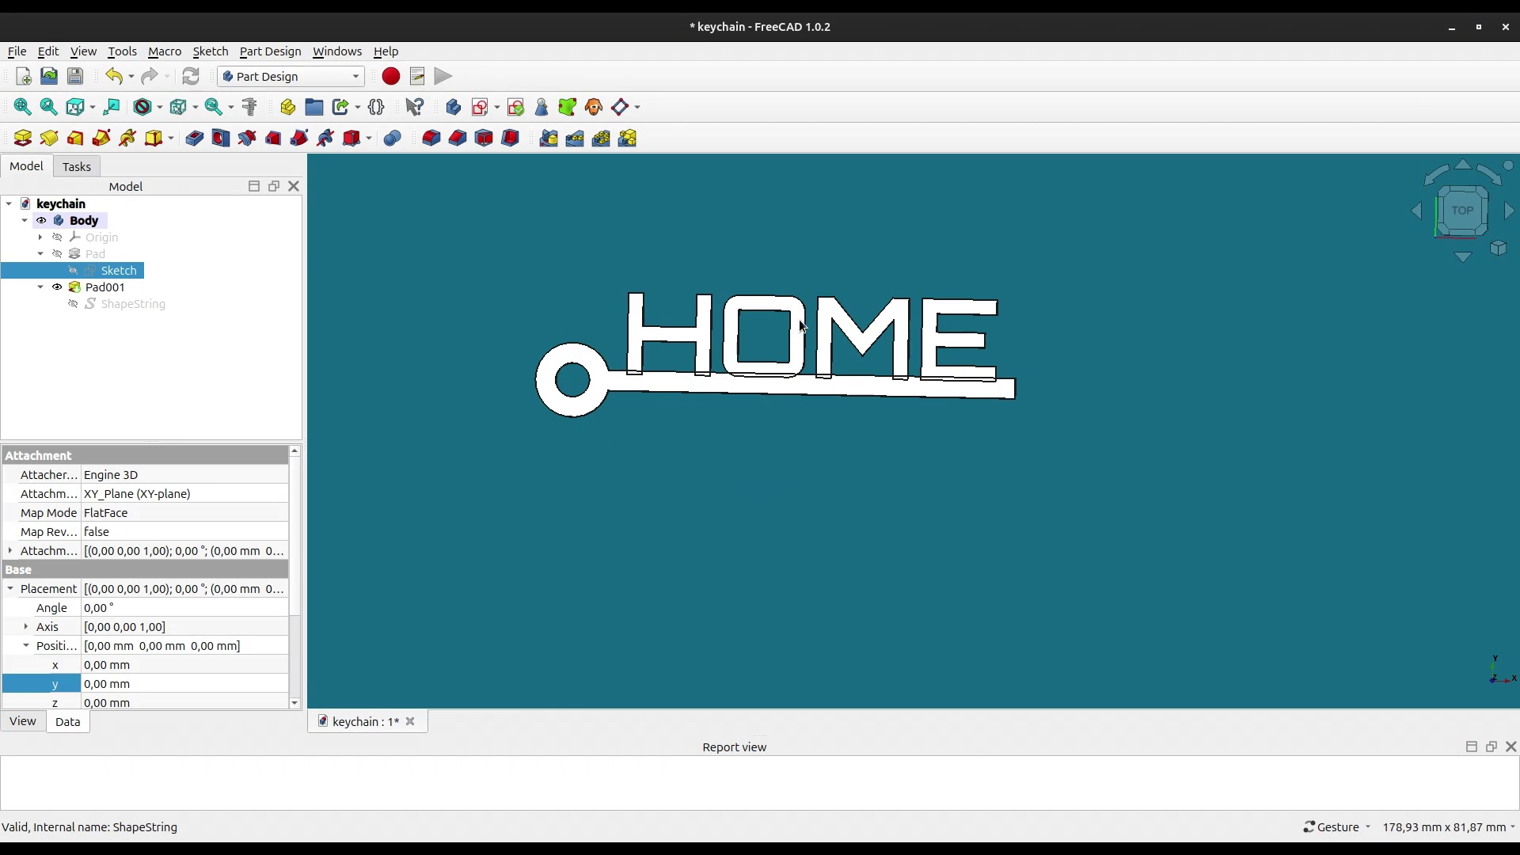
drag(874, 469, 743, 320)
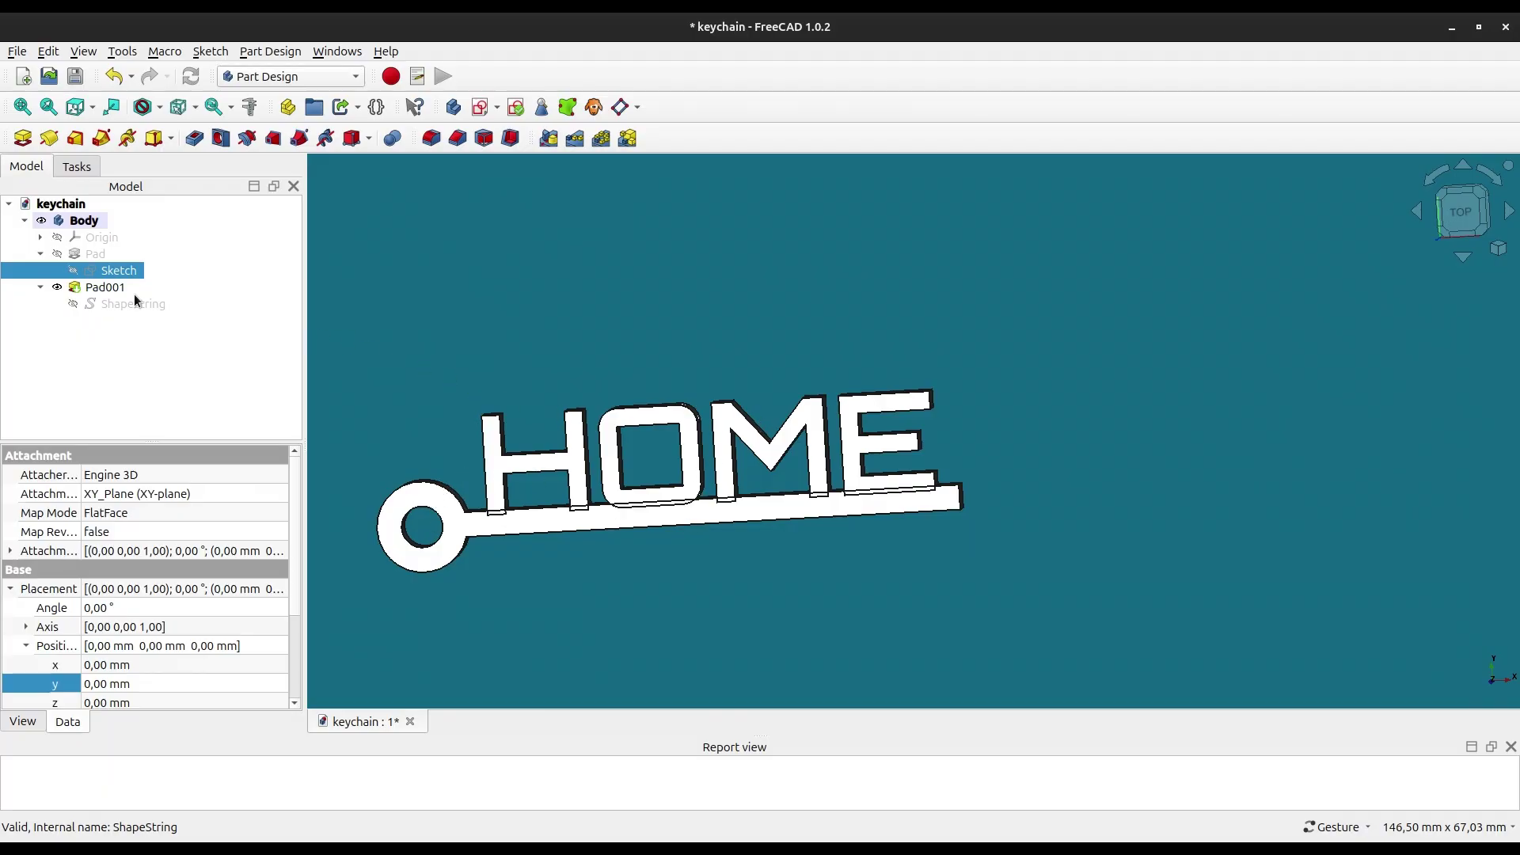
click(107, 305)
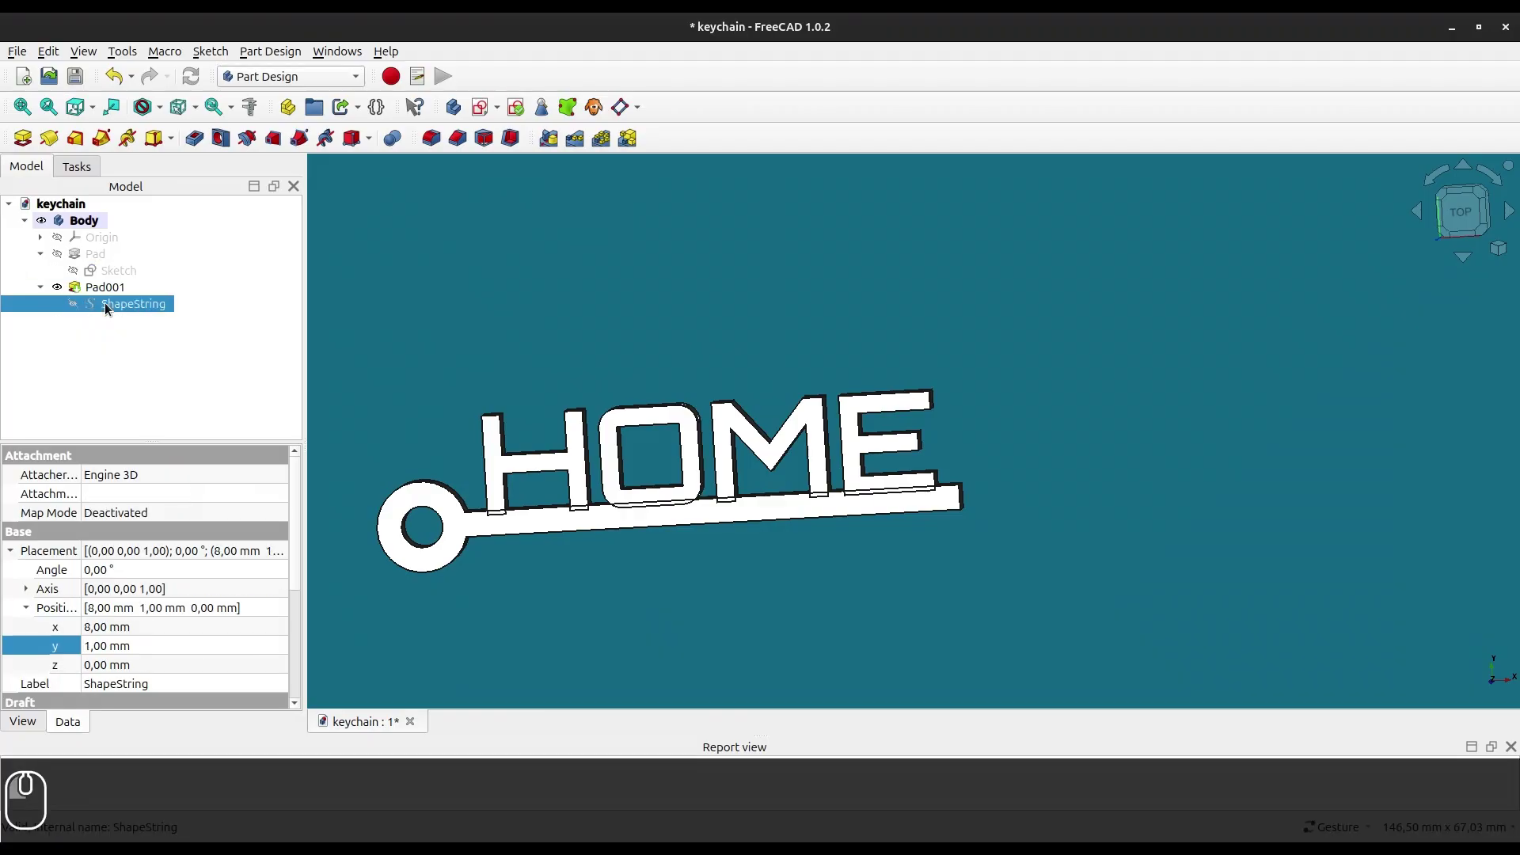
scroll(149, 627, down, 2)
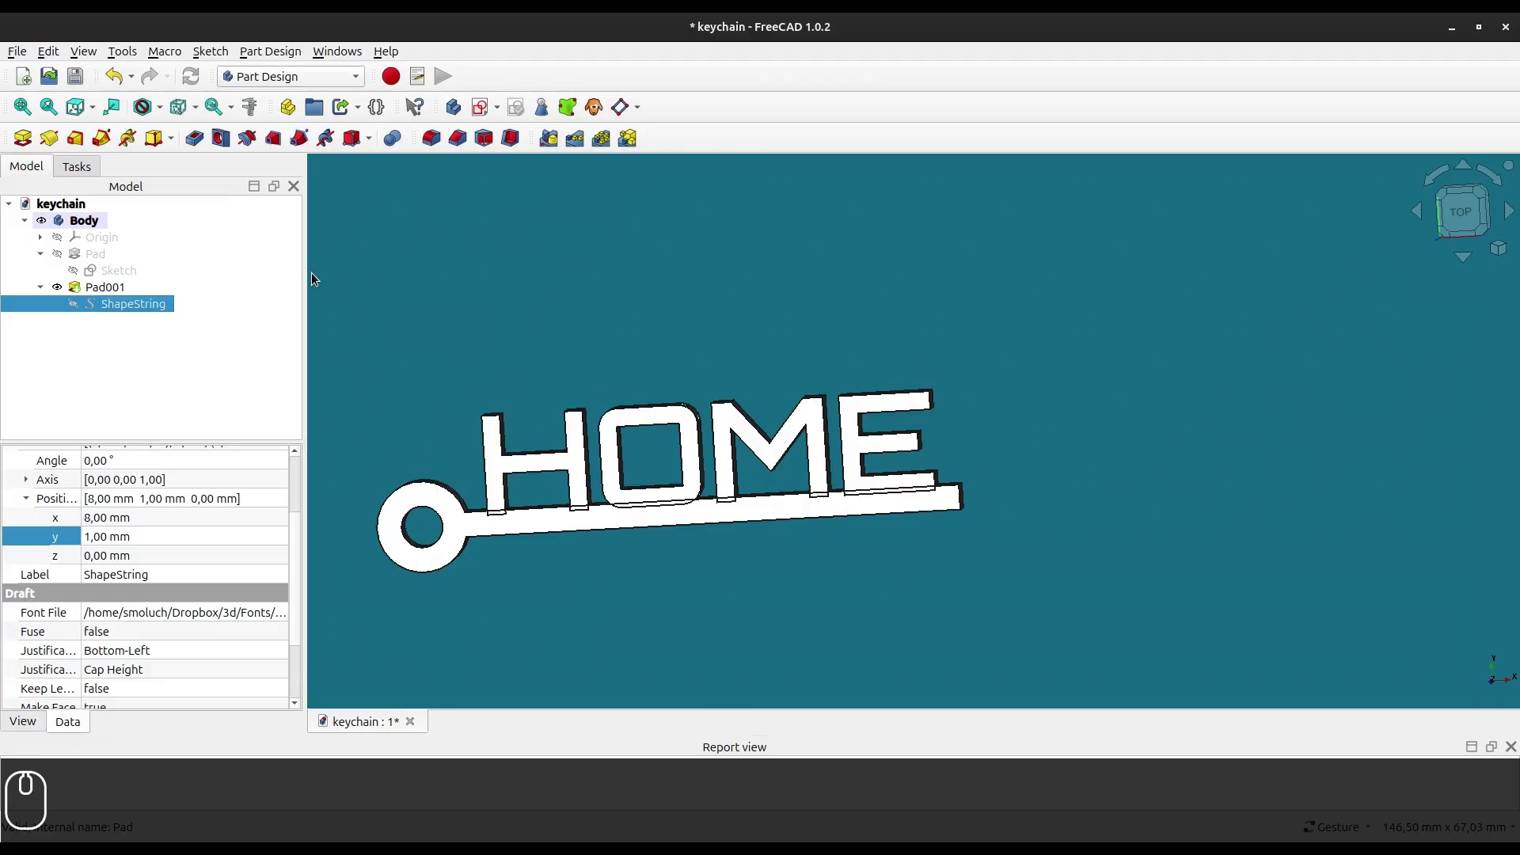
- Reopen the ring-and-bar sketch and set the ring's wall thickness dimension to 2 mm
click(104, 271)
double_click(103, 270)
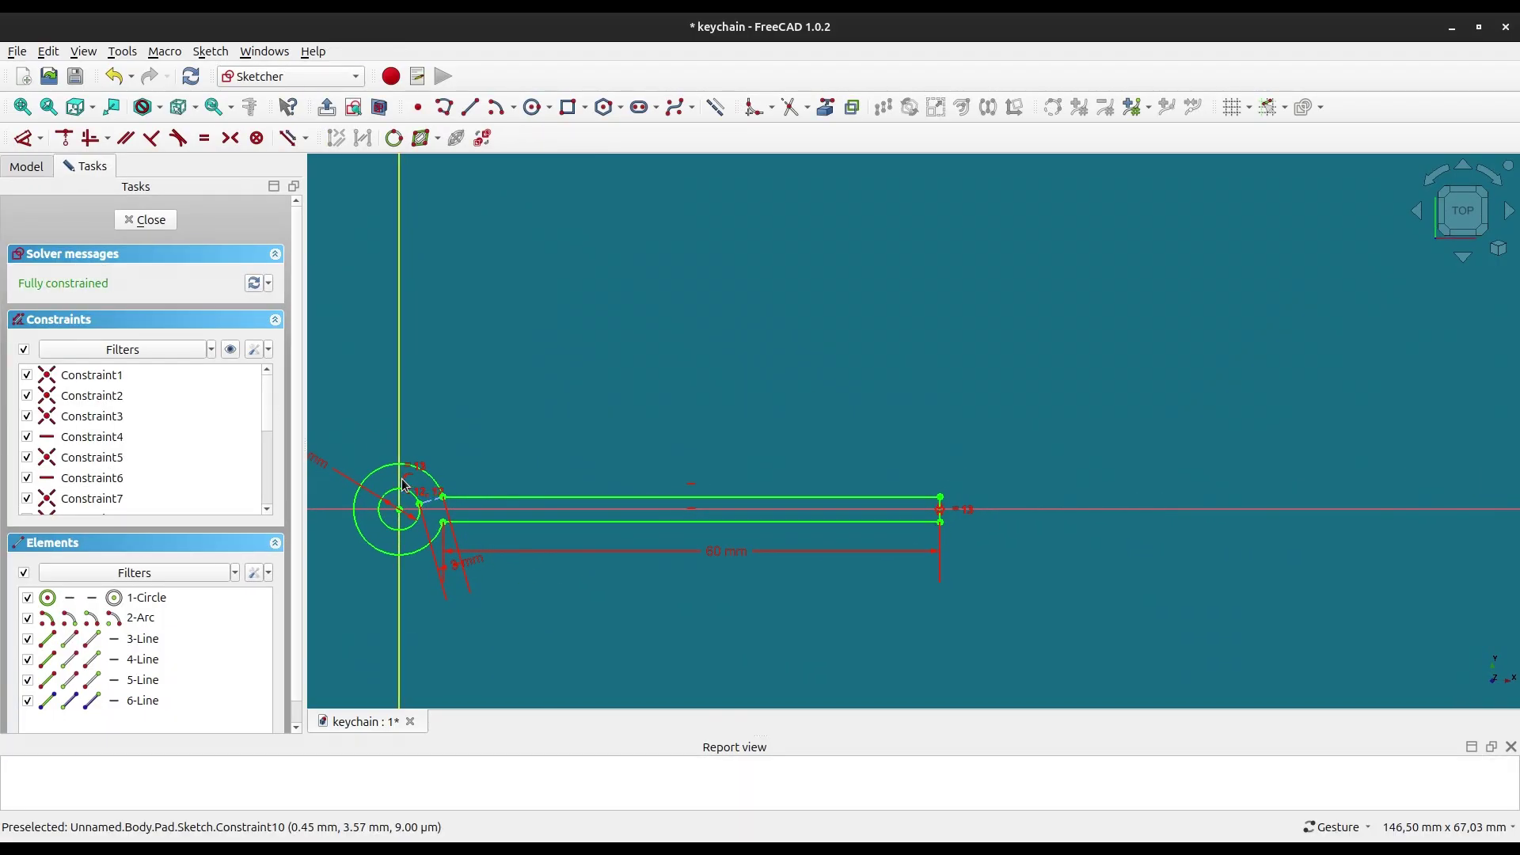
right_drag(502, 425, 705, 388)
drag(671, 533, 713, 366)
double_click(713, 368)
text(2)
click(852, 482)
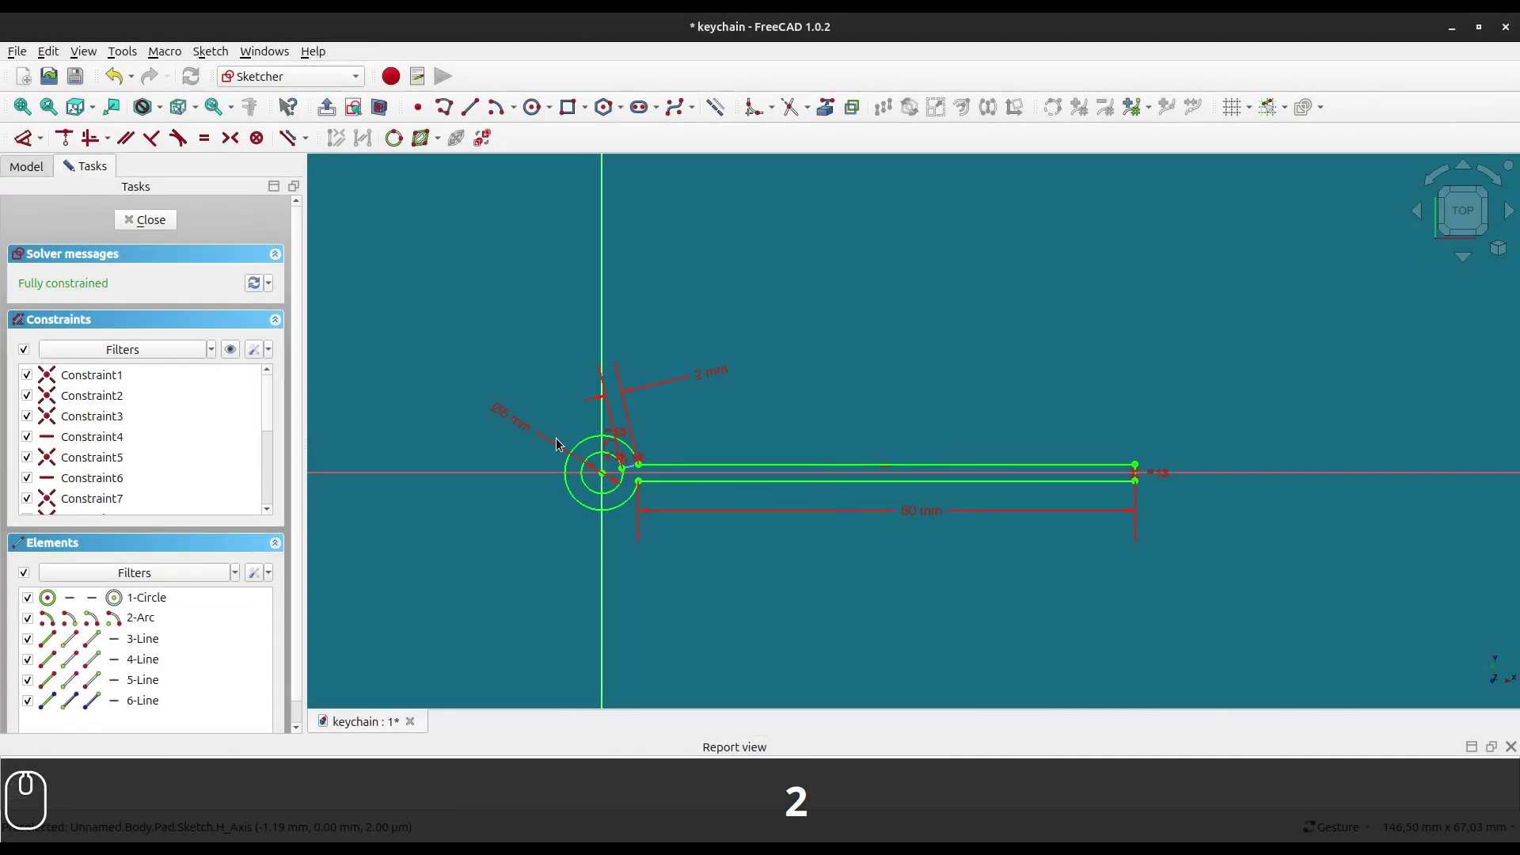
- Set the ring's hole diameter to 7 mm and close the sketch
double_click(526, 424)
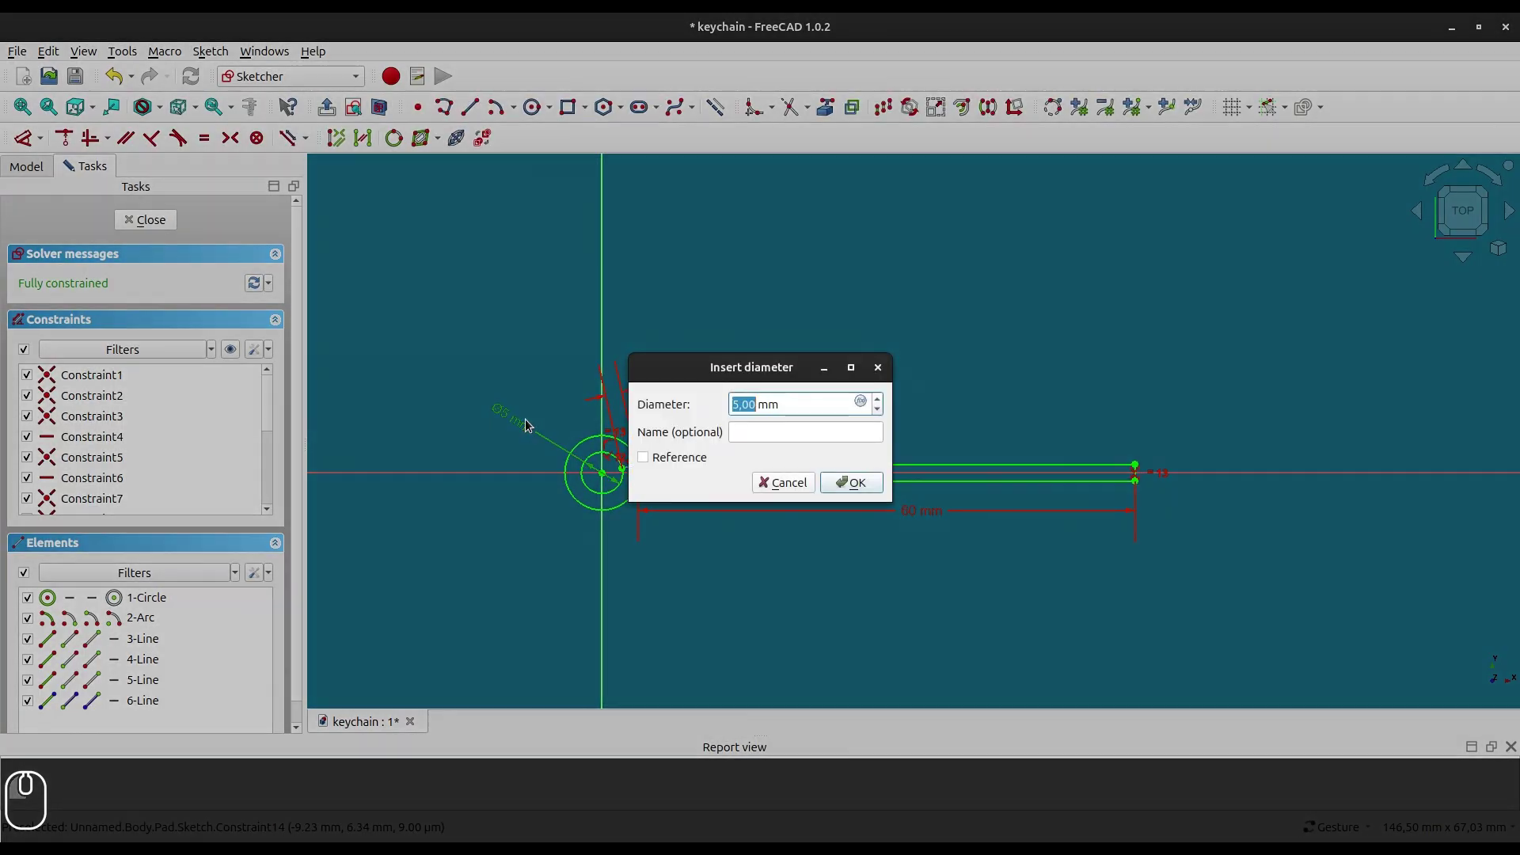
text(7)
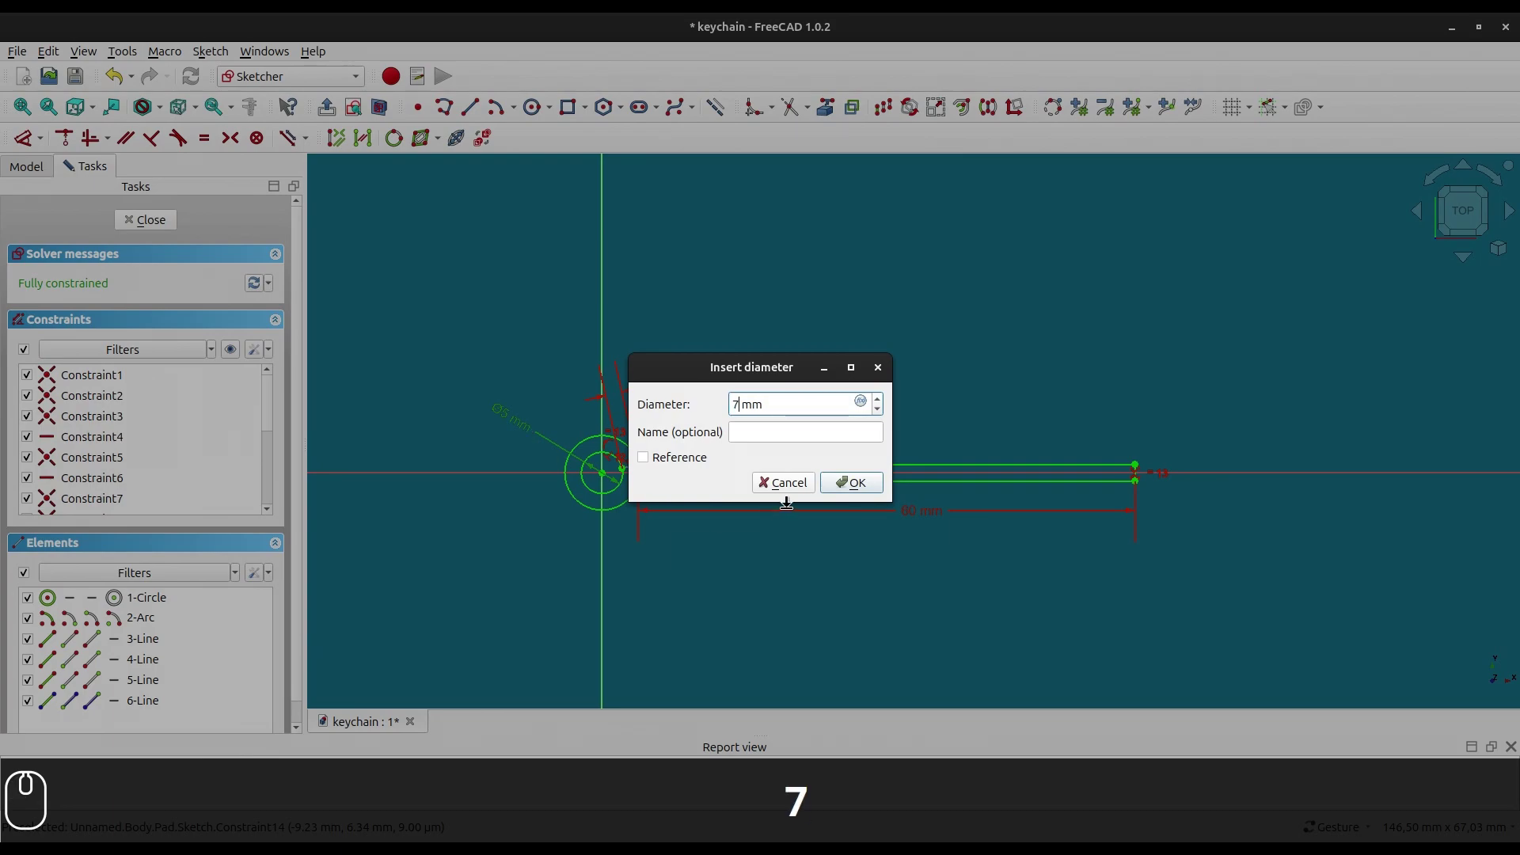
click(852, 482)
click(150, 219)
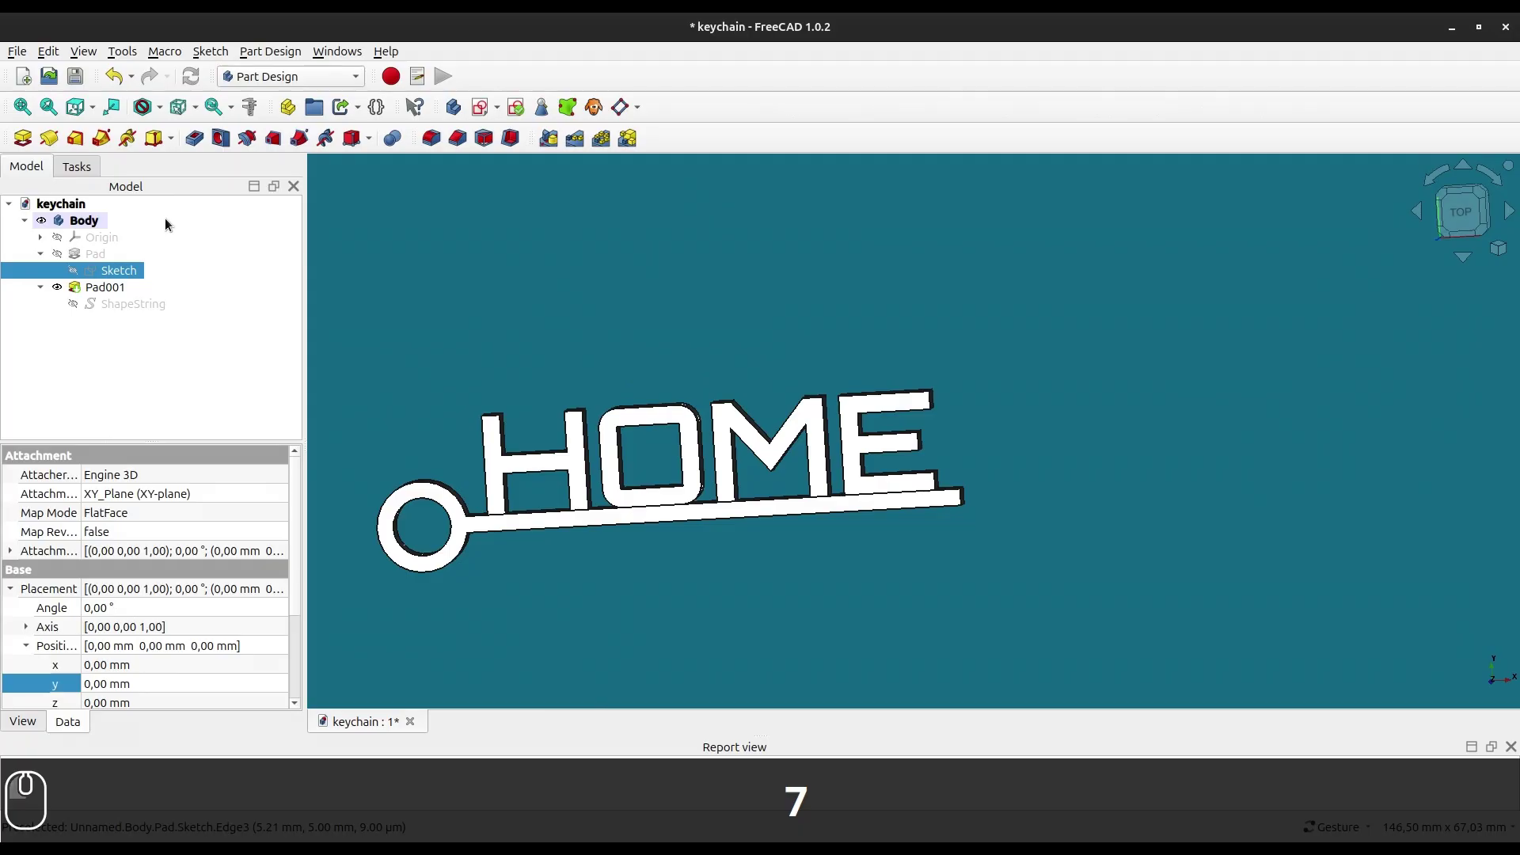
- Examine where the HOME letters meet the bar, as well as the ring and the whole keychain from several angles
scroll(696, 531, up, 3)
mouse_move(691, 535)
mouse_down()
mouse_move(695, 522)
mouse_move(684, 563)
mouse_up()
scroll(677, 497, up, 2)
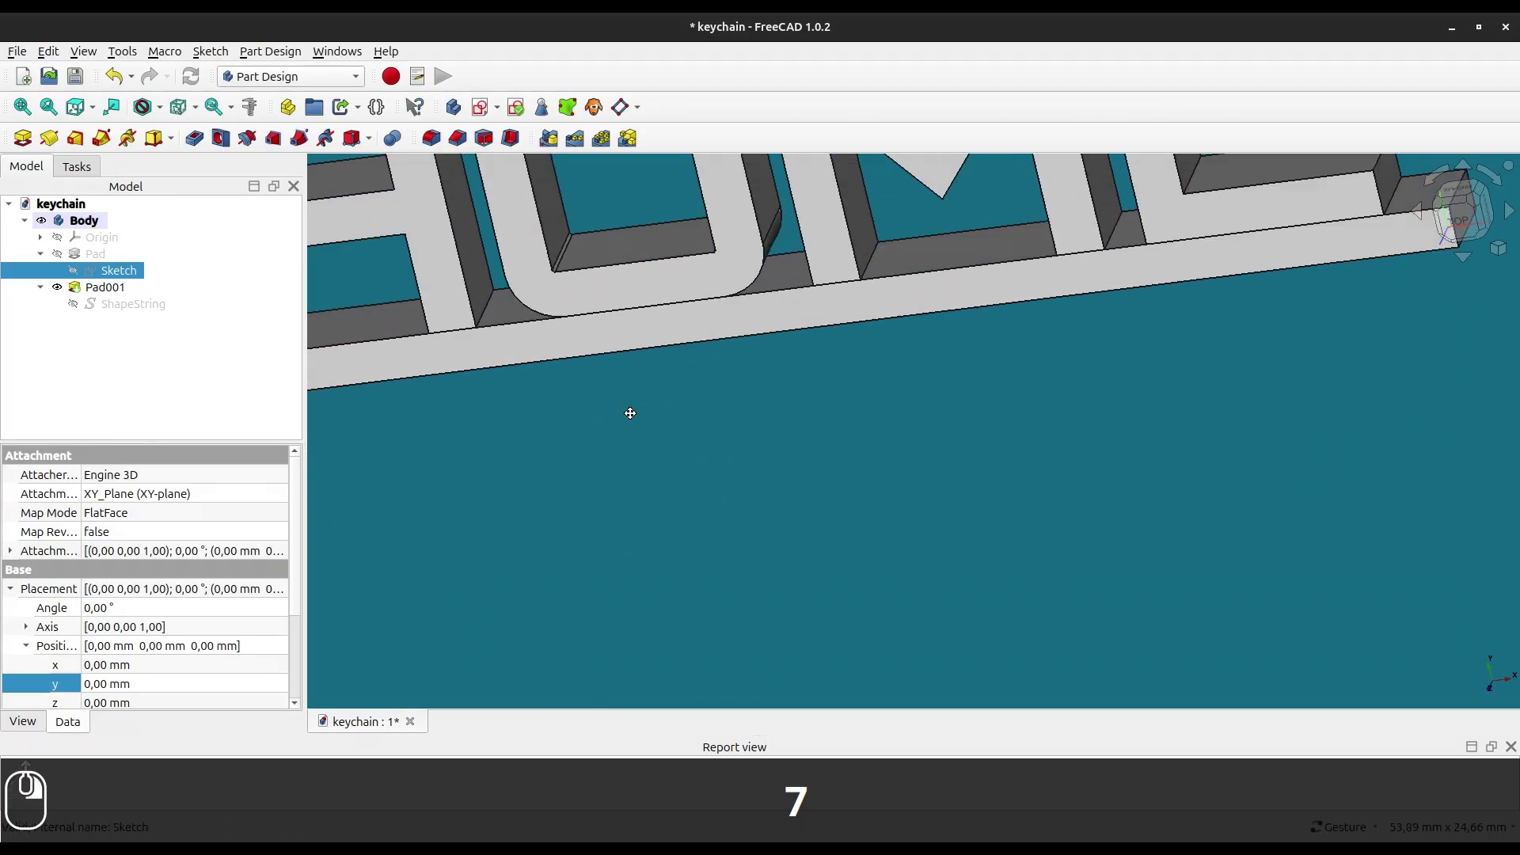
right_drag(596, 420, 789, 409)
scroll(691, 449, down, 5)
drag(691, 441, 700, 473)
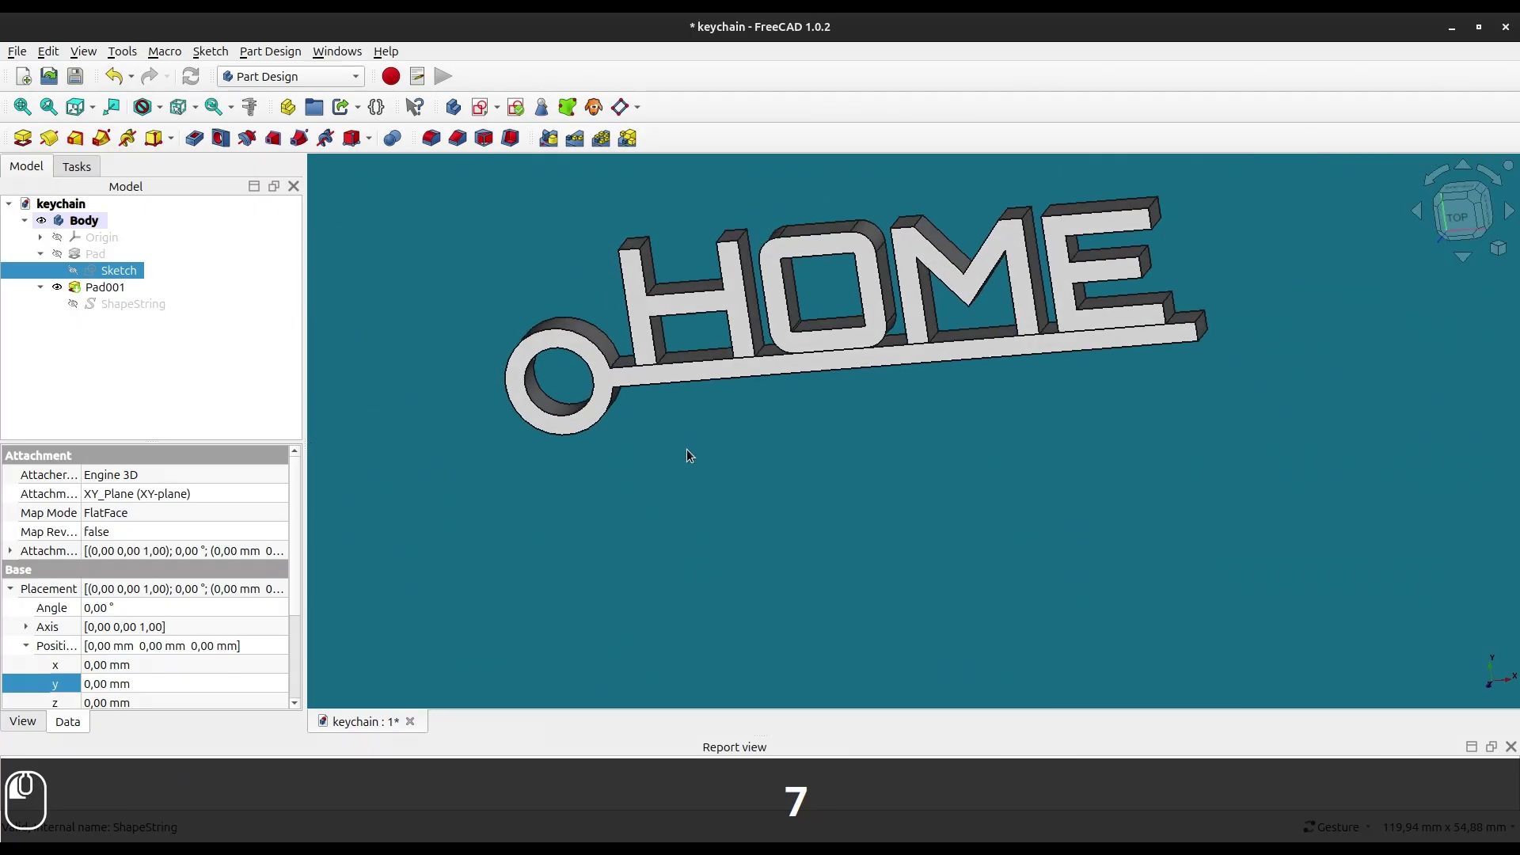
scroll(647, 367, up, 10)
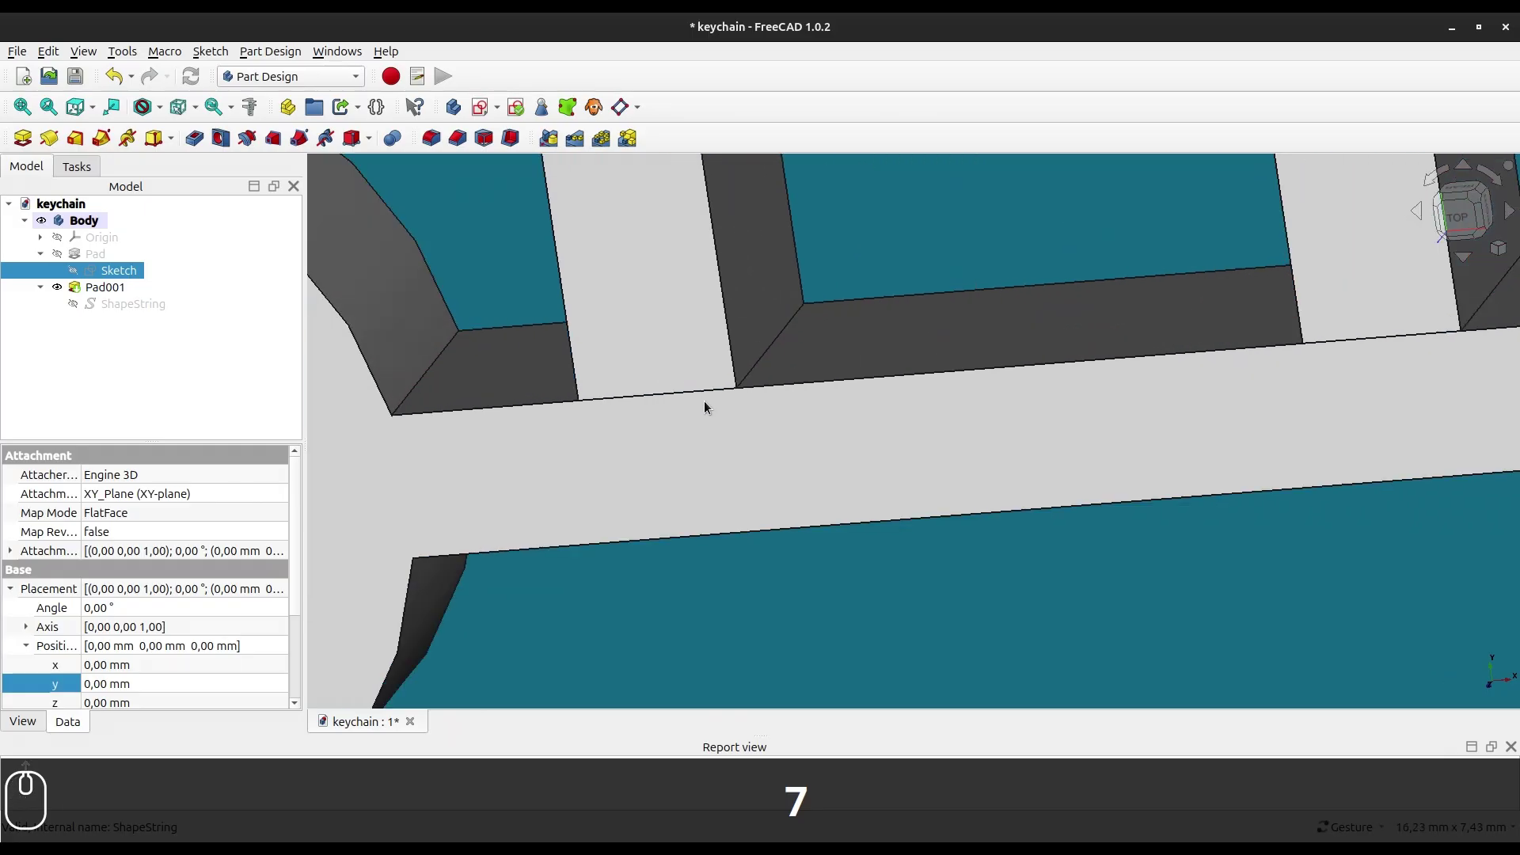
scroll(713, 395, down, 8)
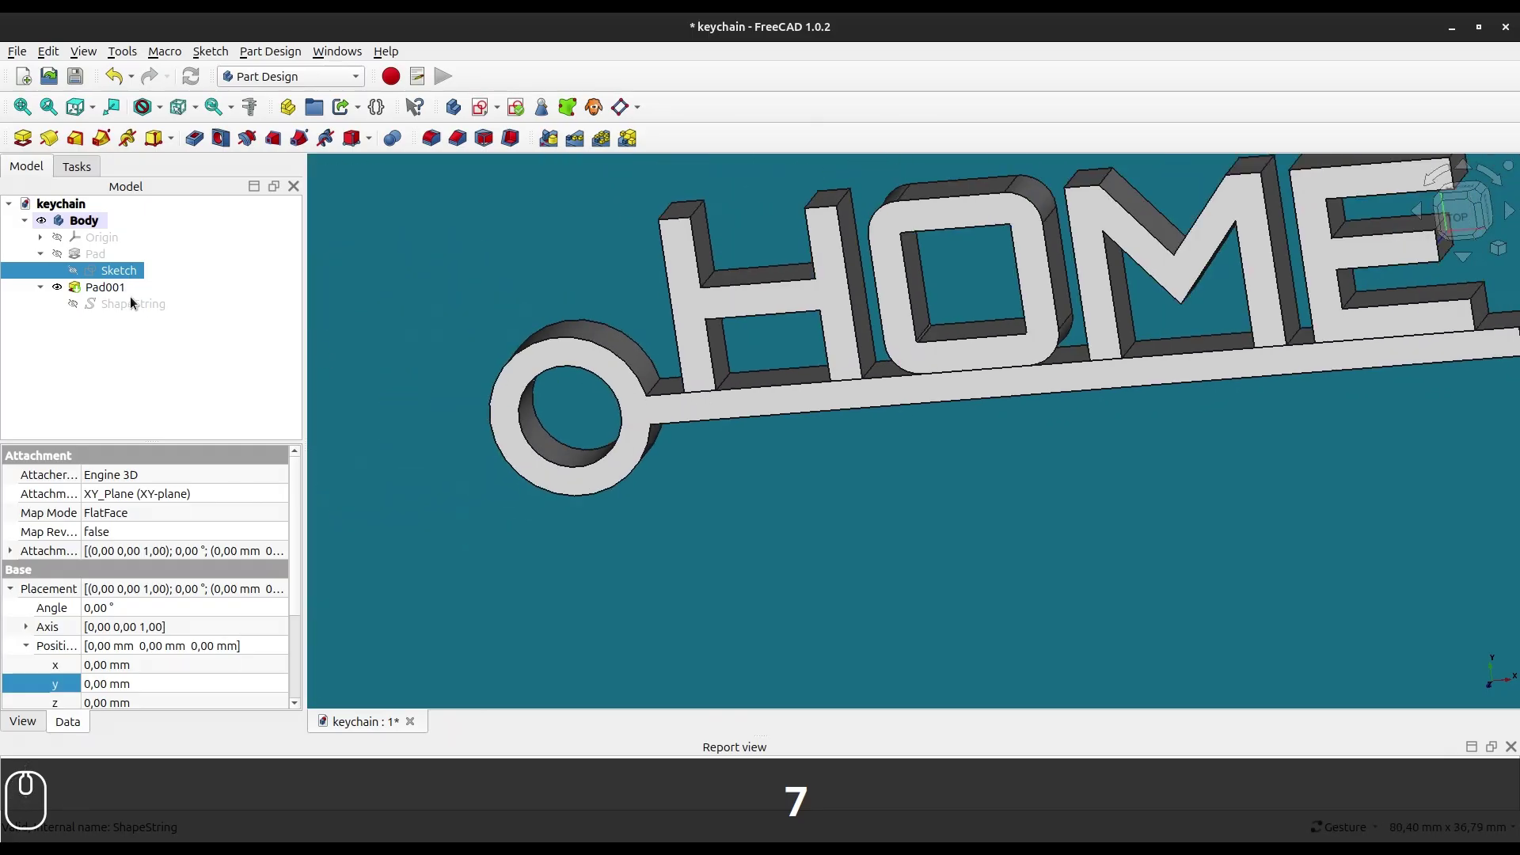
click(106, 287)
scroll(649, 415, down, 2)
drag(730, 467, 766, 440)
drag(714, 309, 794, 382)
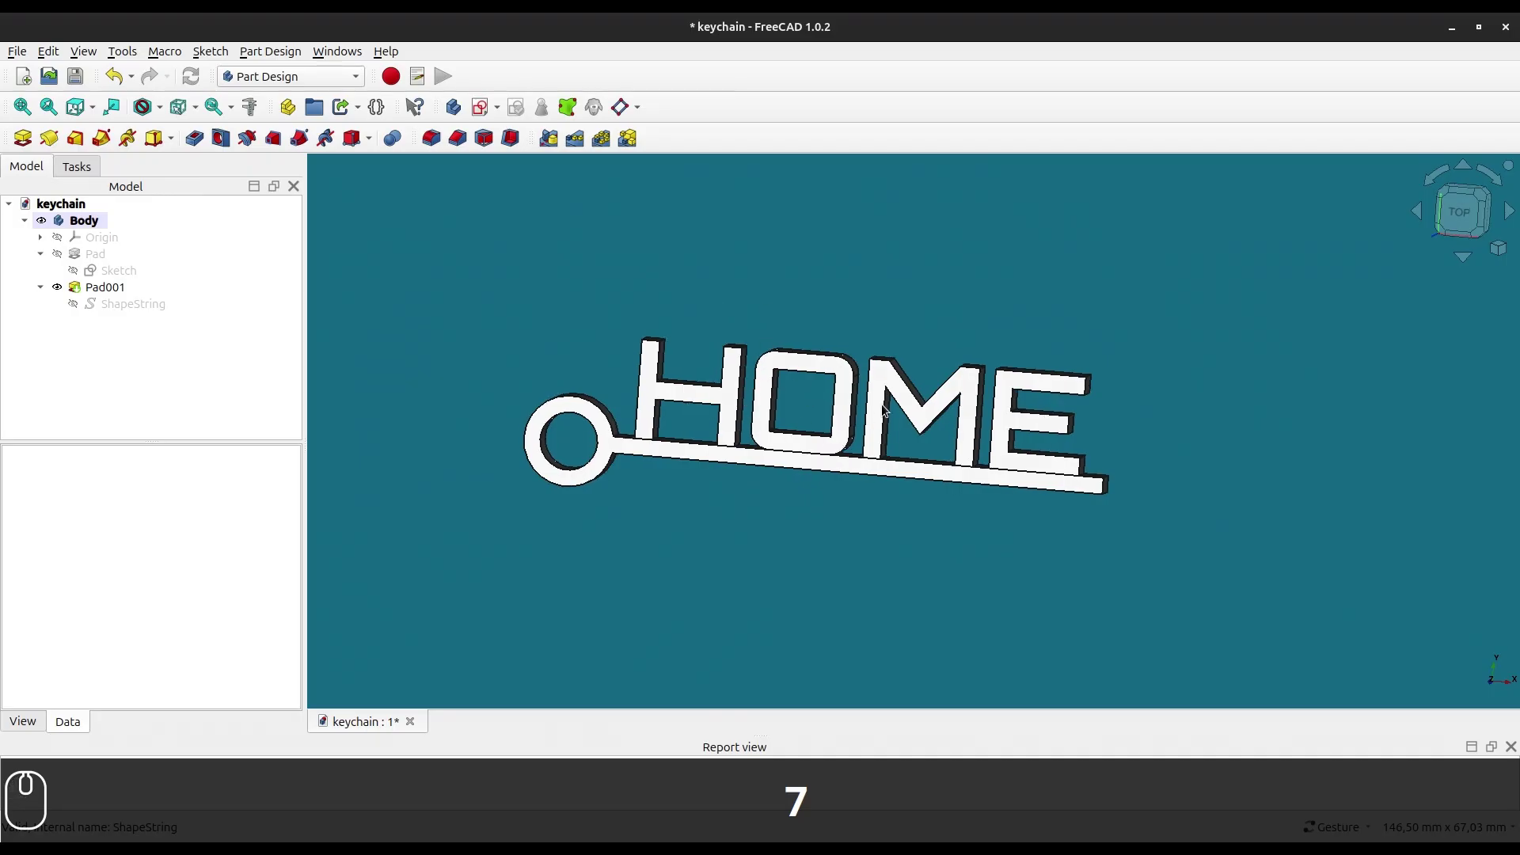
drag(881, 507, 1004, 470)
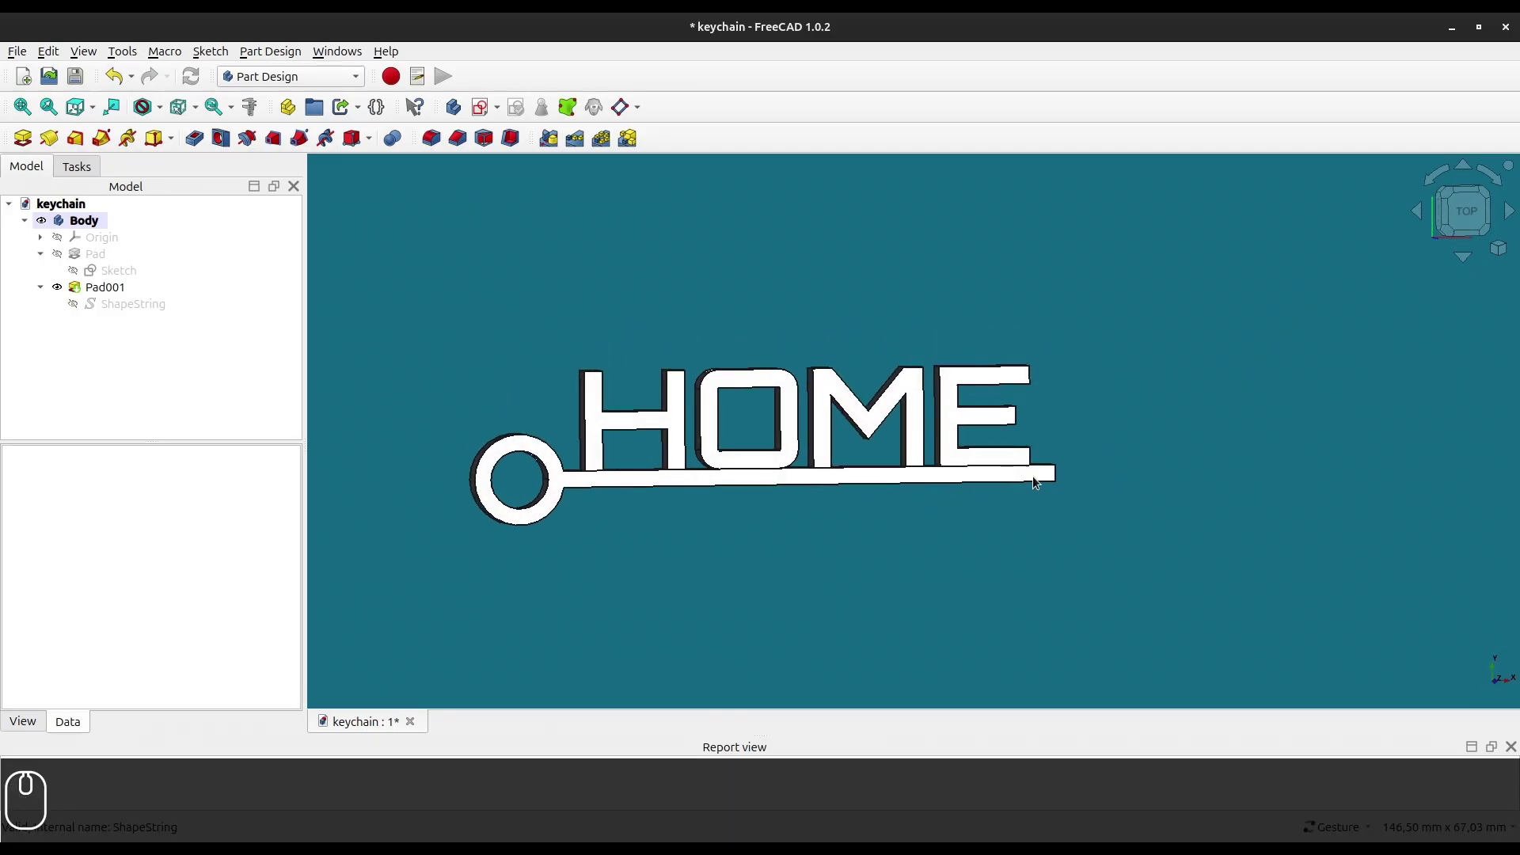
scroll(1042, 490, down, 5)
drag(1160, 462, 1109, 464)
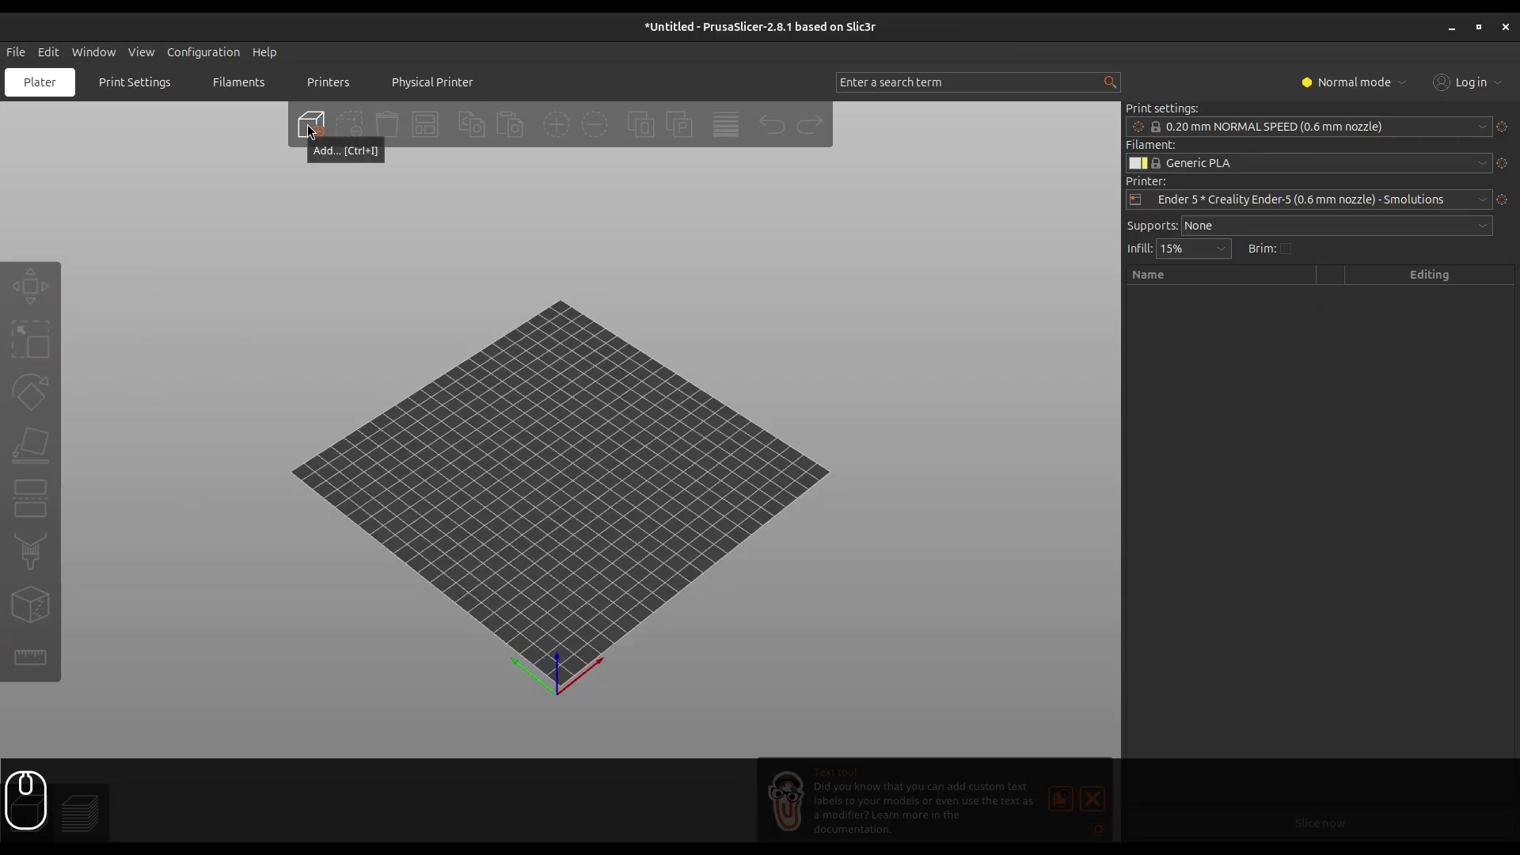
- Import the recently exported keychain-BodyPad001.step file onto the print bed
click(317, 127)
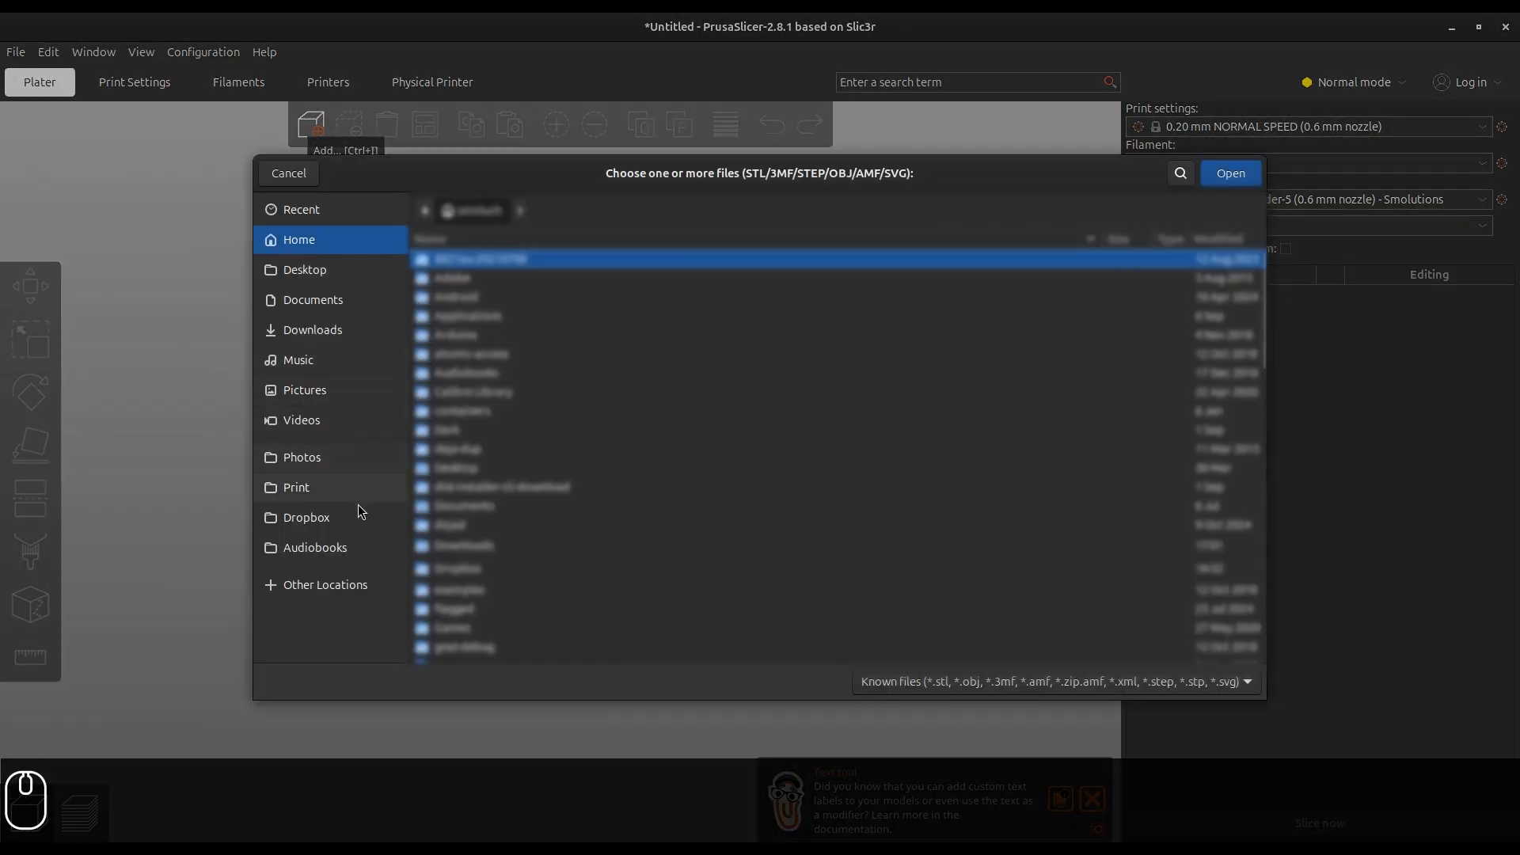
click(354, 212)
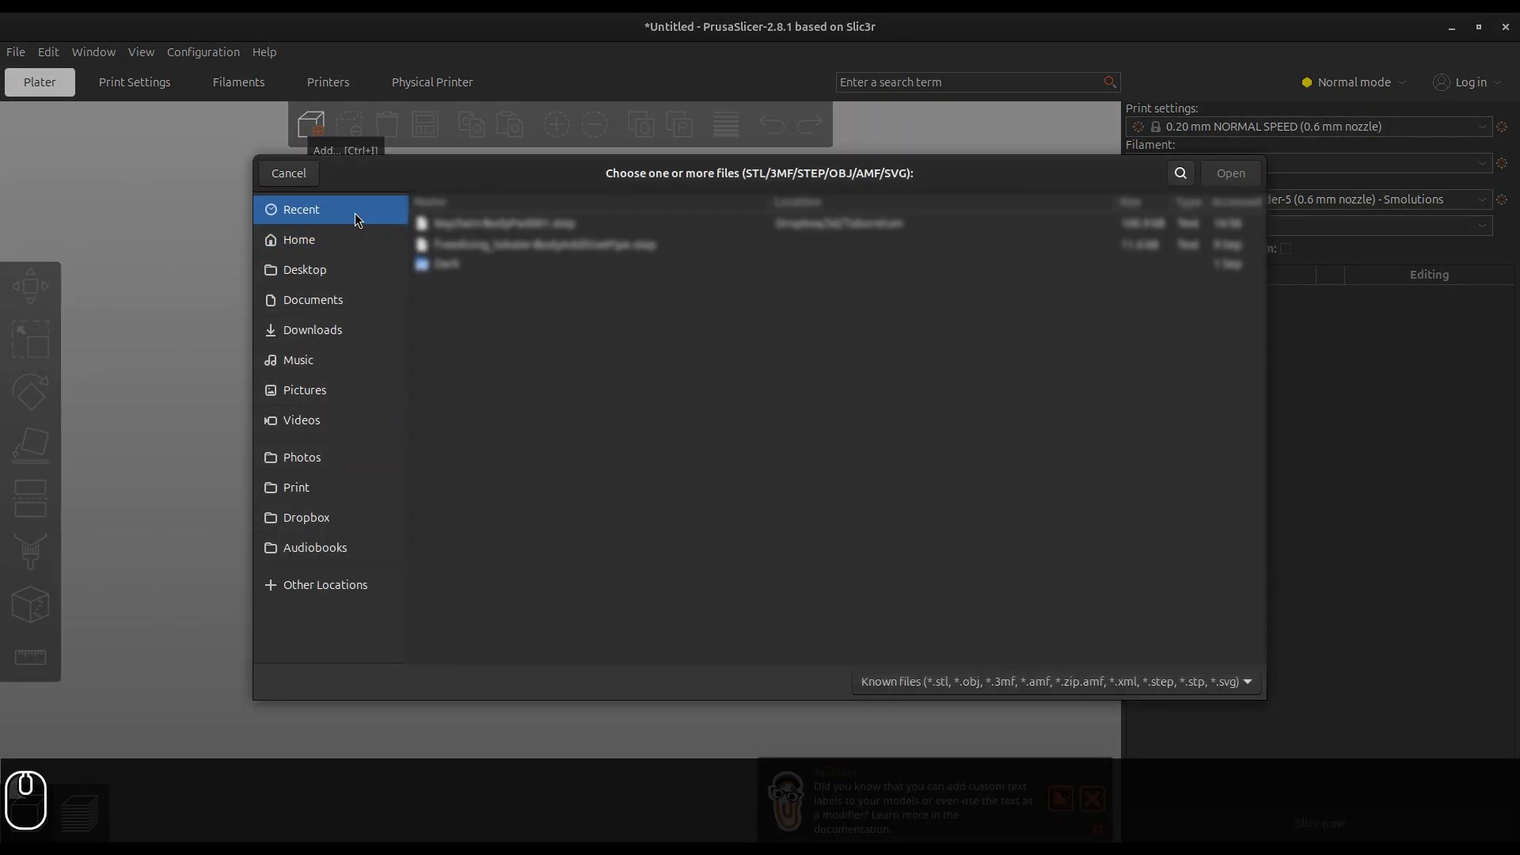
click(449, 226)
double_click(448, 225)
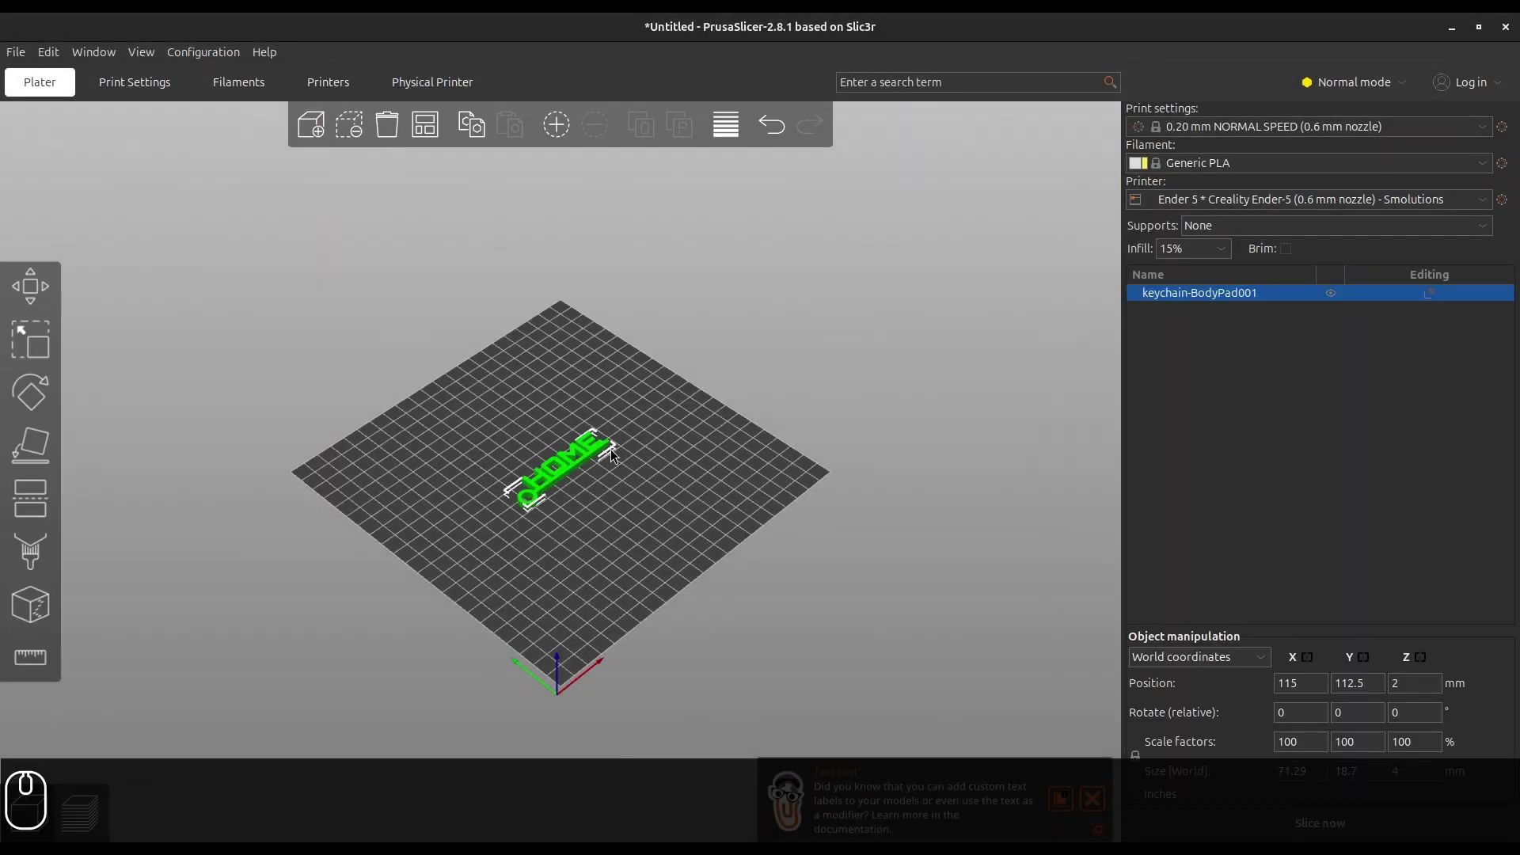
- Examine the imported HOME keychain on the print bed from above and at an angle, checking its ring, bar and letters
scroll(555, 504, up, 8)
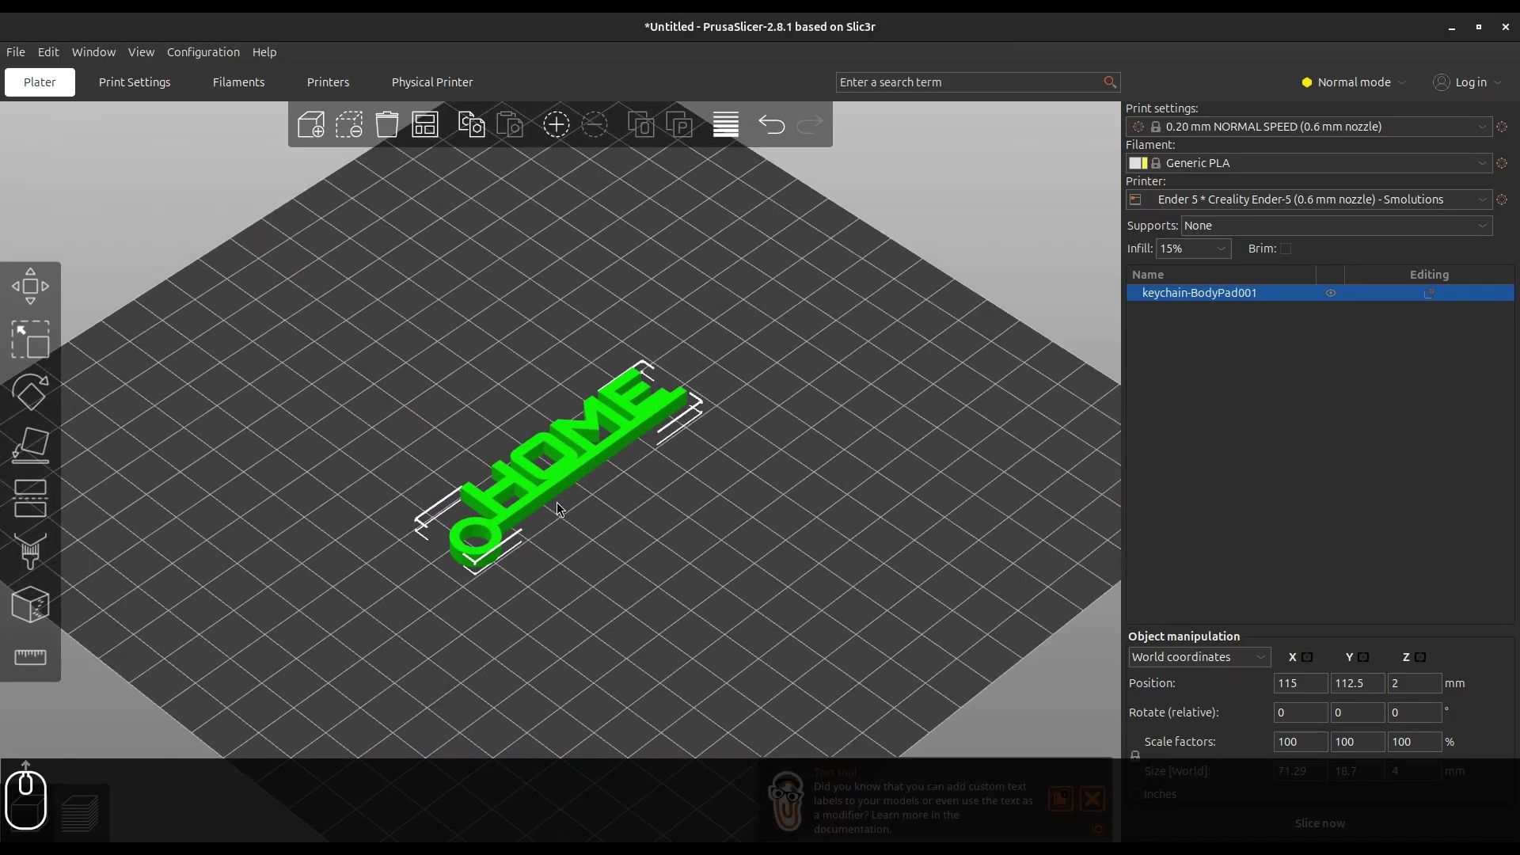
scroll(490, 519, up, 3)
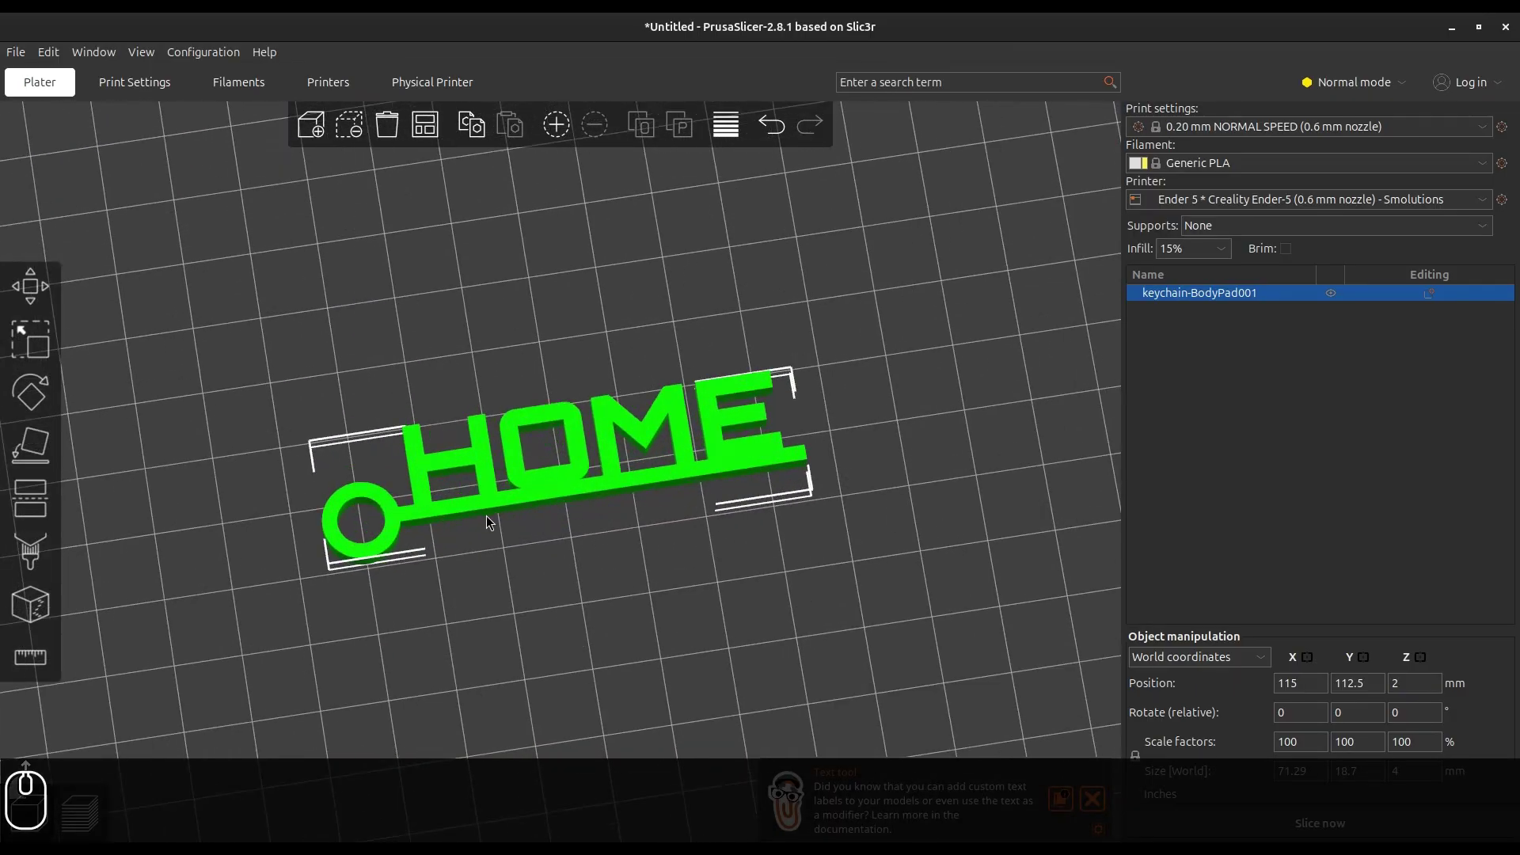
drag(572, 543, 576, 570)
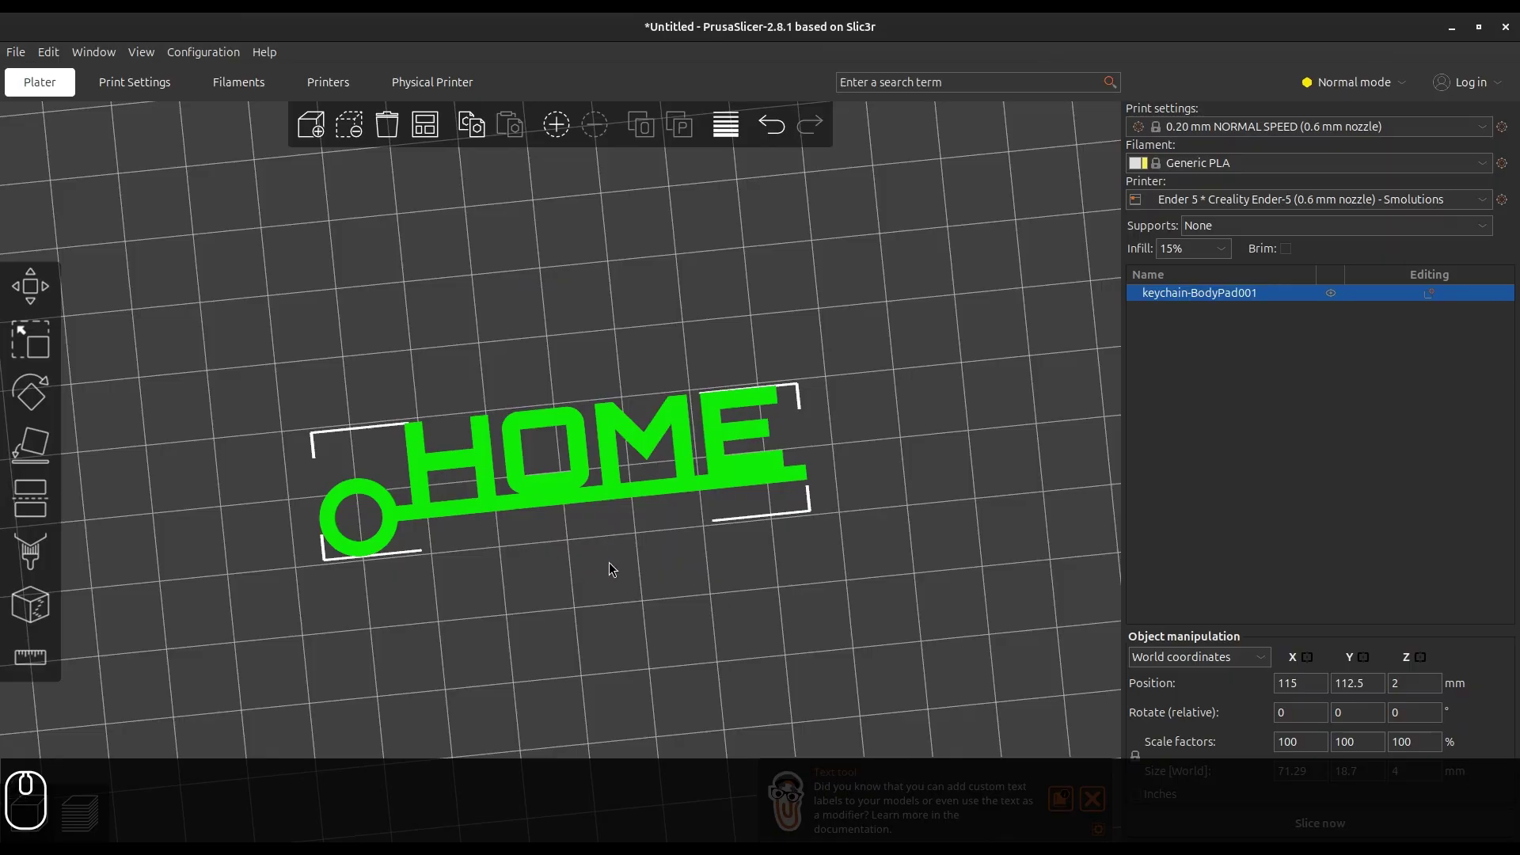
scroll(506, 590, up, 2)
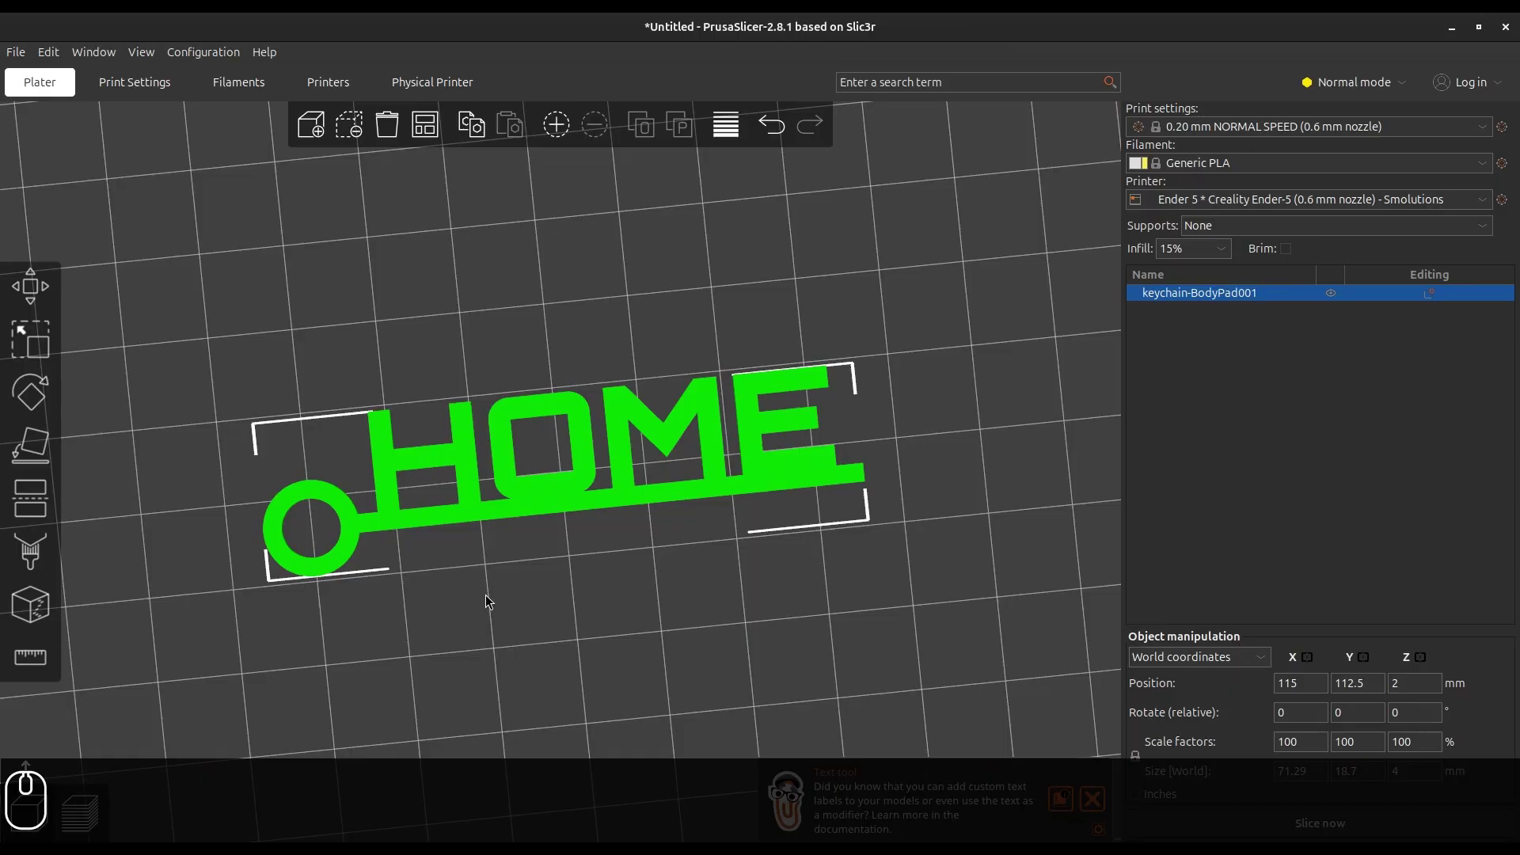
scroll(486, 600, down, 2)
mouse_move(483, 603)
mouse_down()
mouse_move(491, 576)
mouse_move(461, 584)
mouse_move(475, 557)
mouse_move(478, 586)
mouse_up()
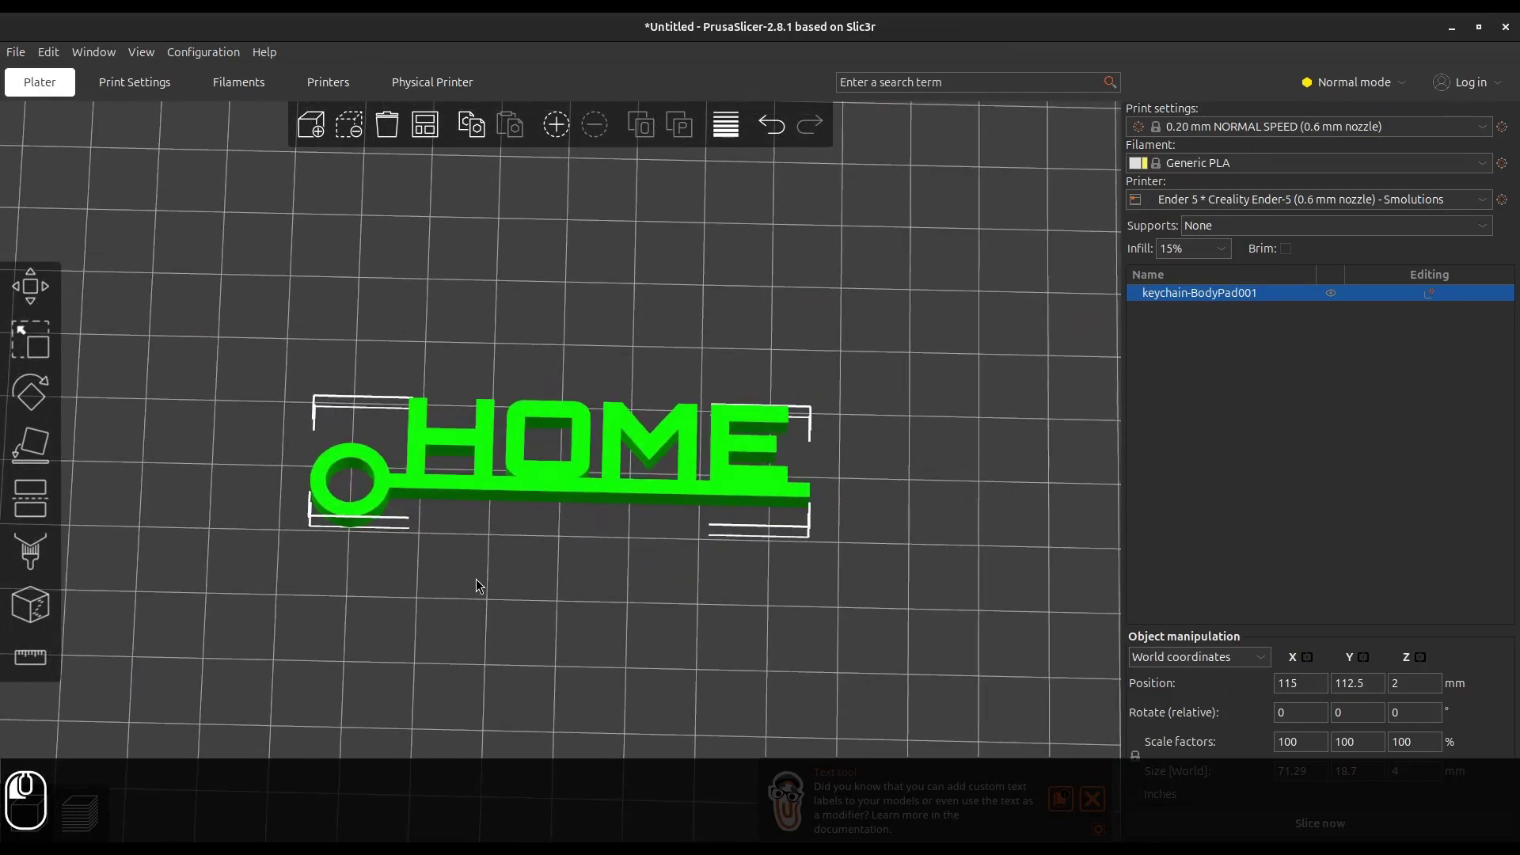
scroll(478, 584, down, 2)
scroll(480, 575, up, 1)
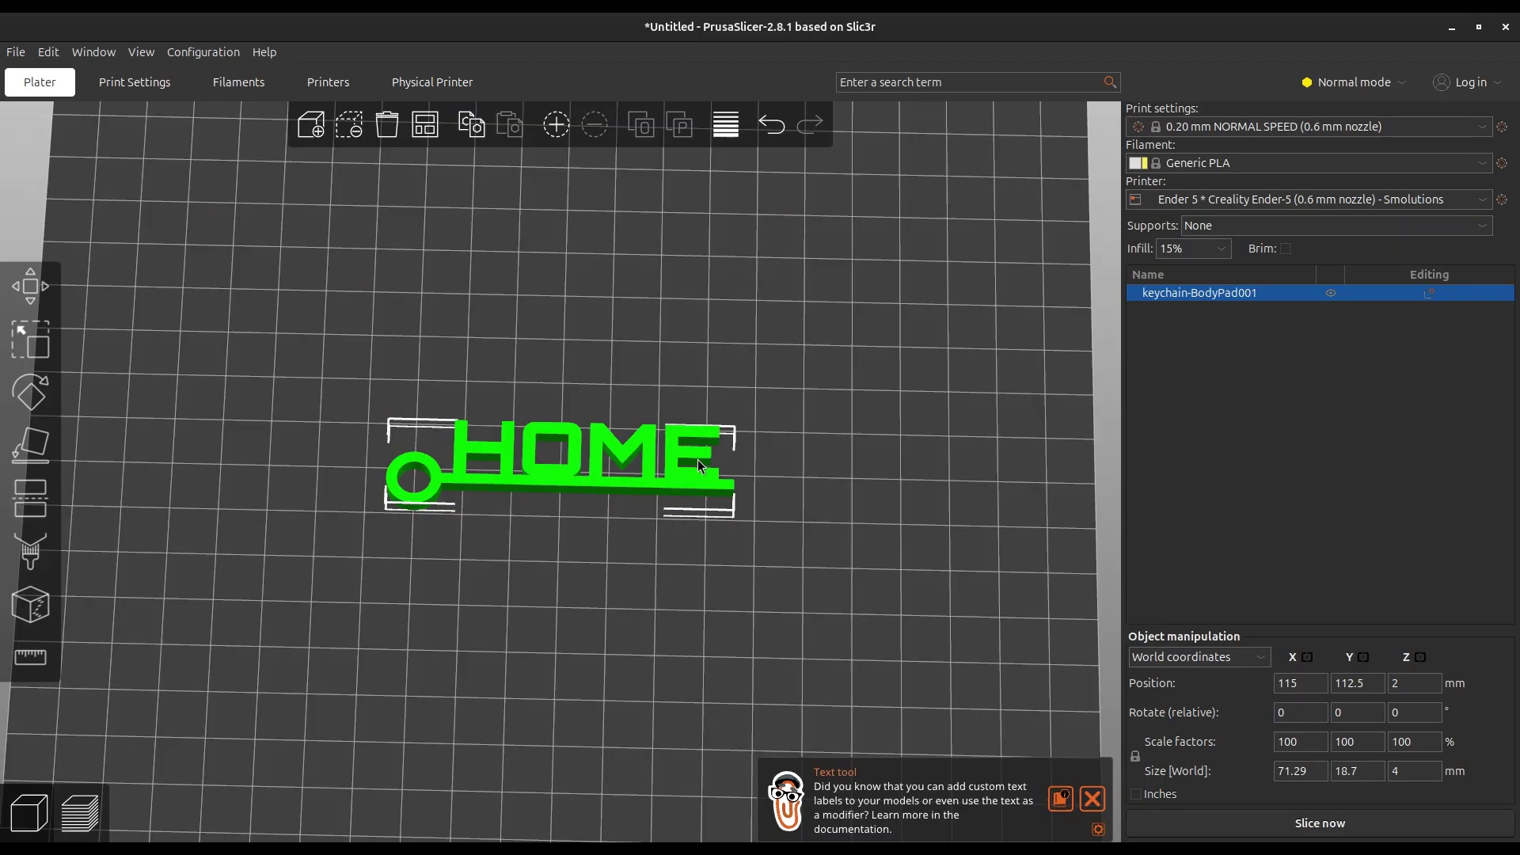
- Place the keychain with its broad upper face flat on the bed and slice it
click(46, 440)
click(546, 457)
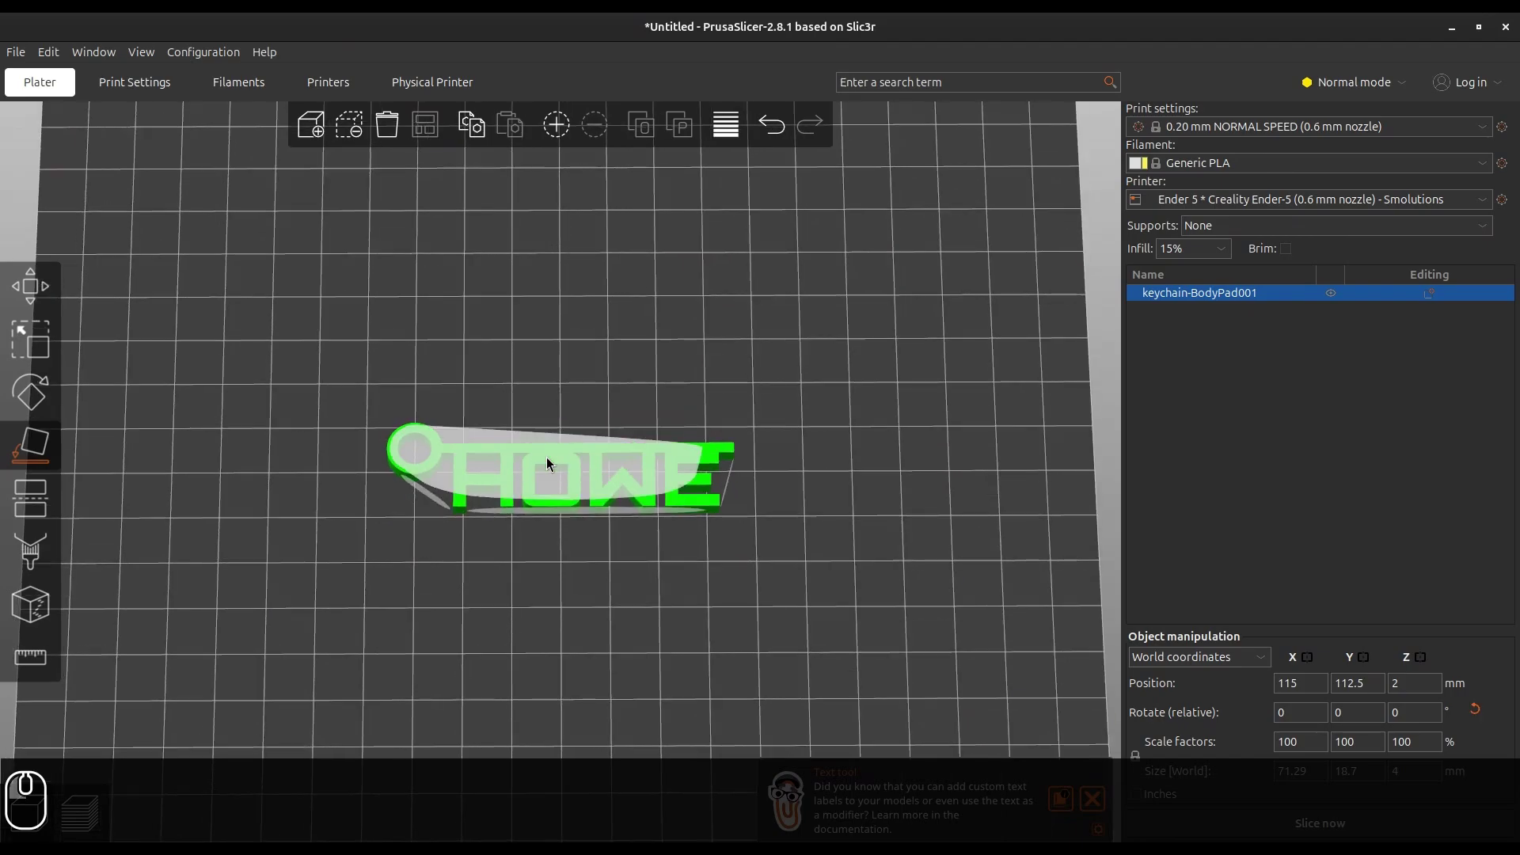
drag(725, 545, 735, 471)
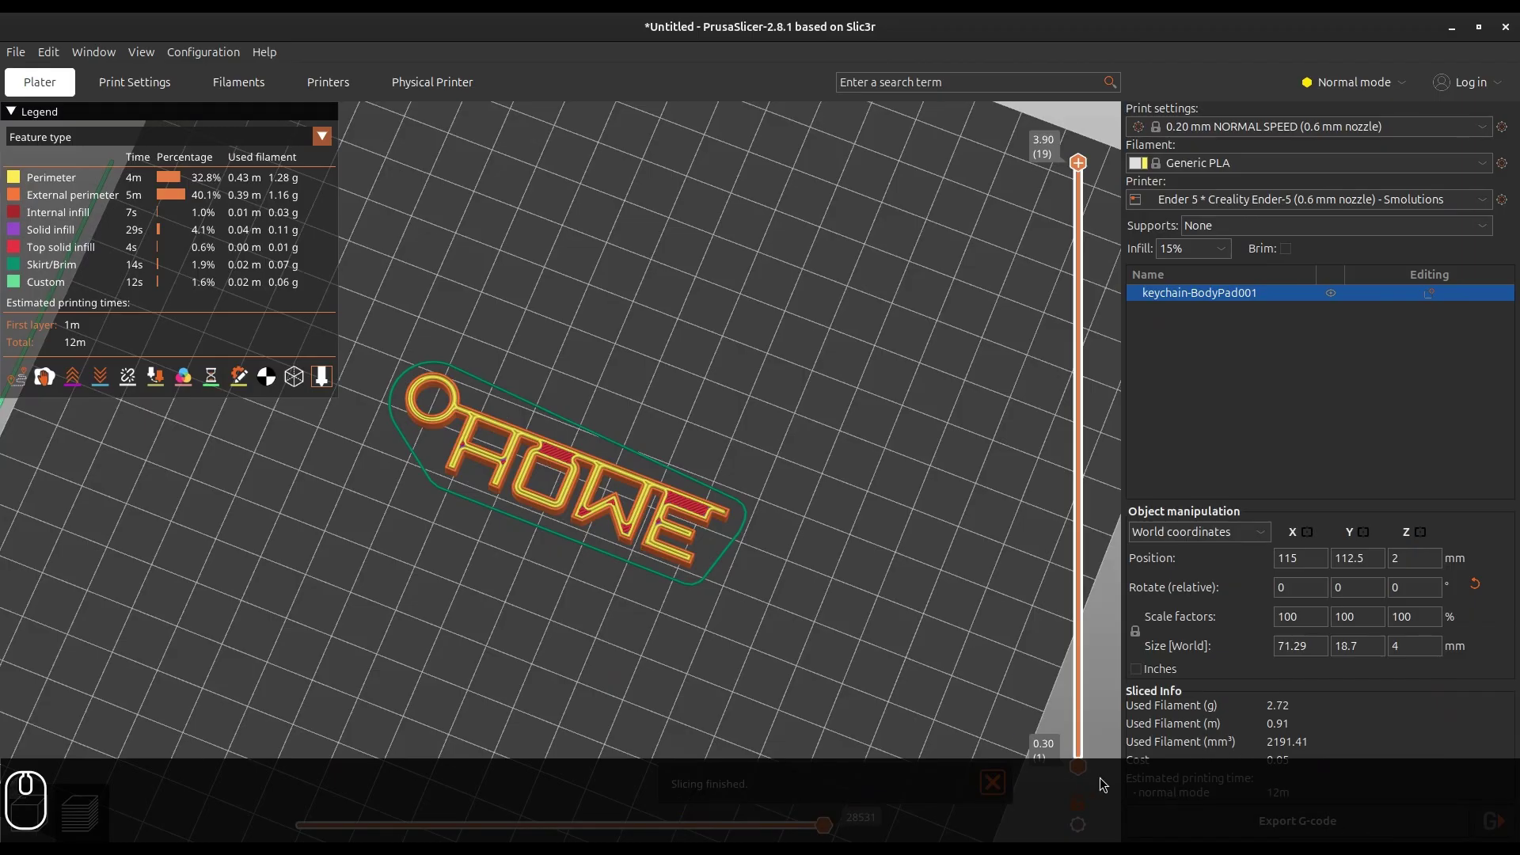
click(992, 784)
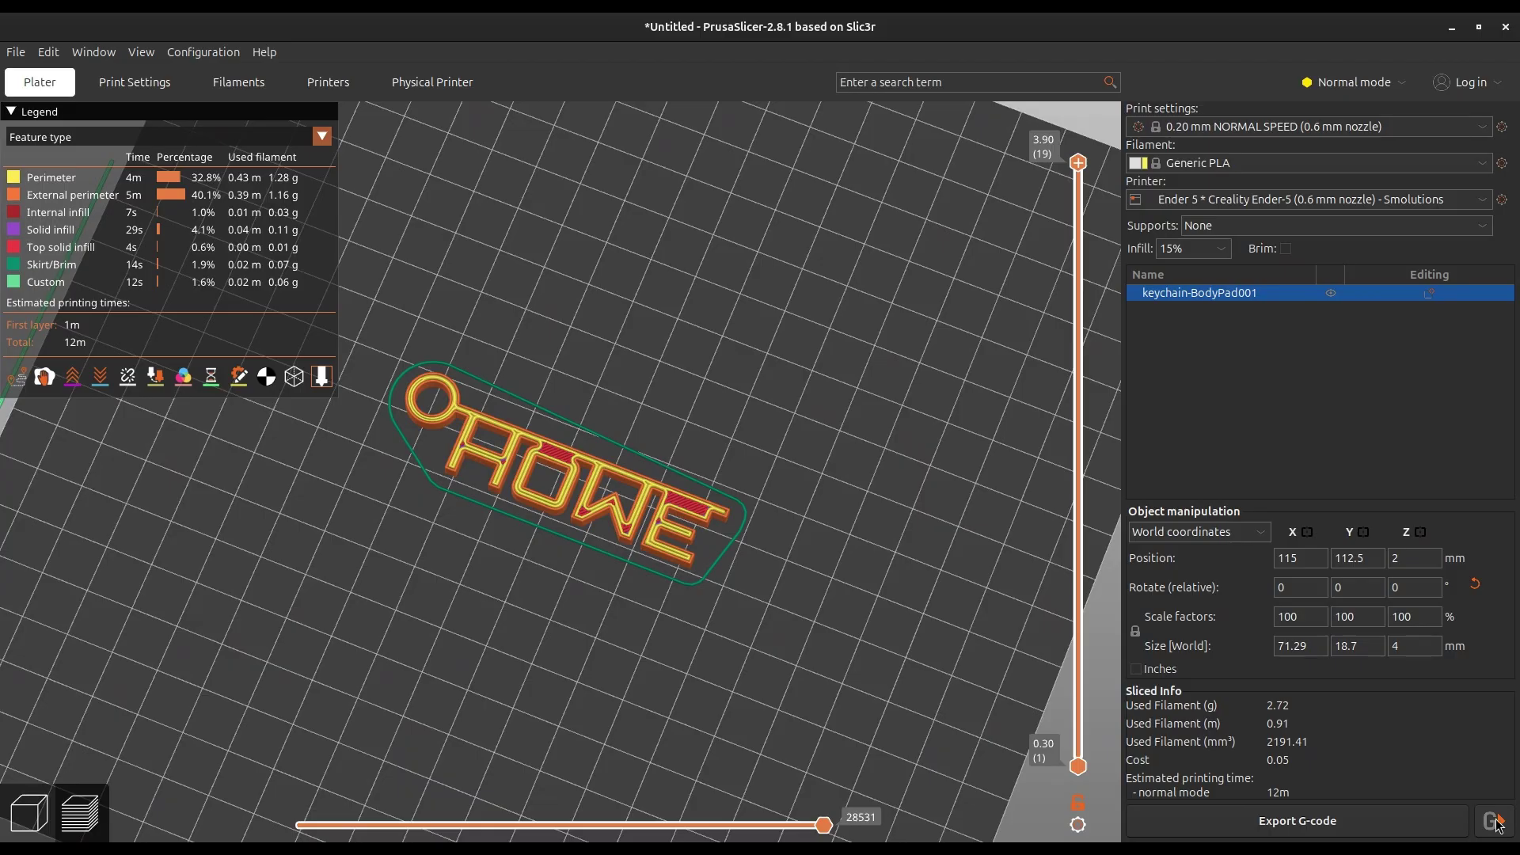
click(1360, 8)
click(1345, 34)
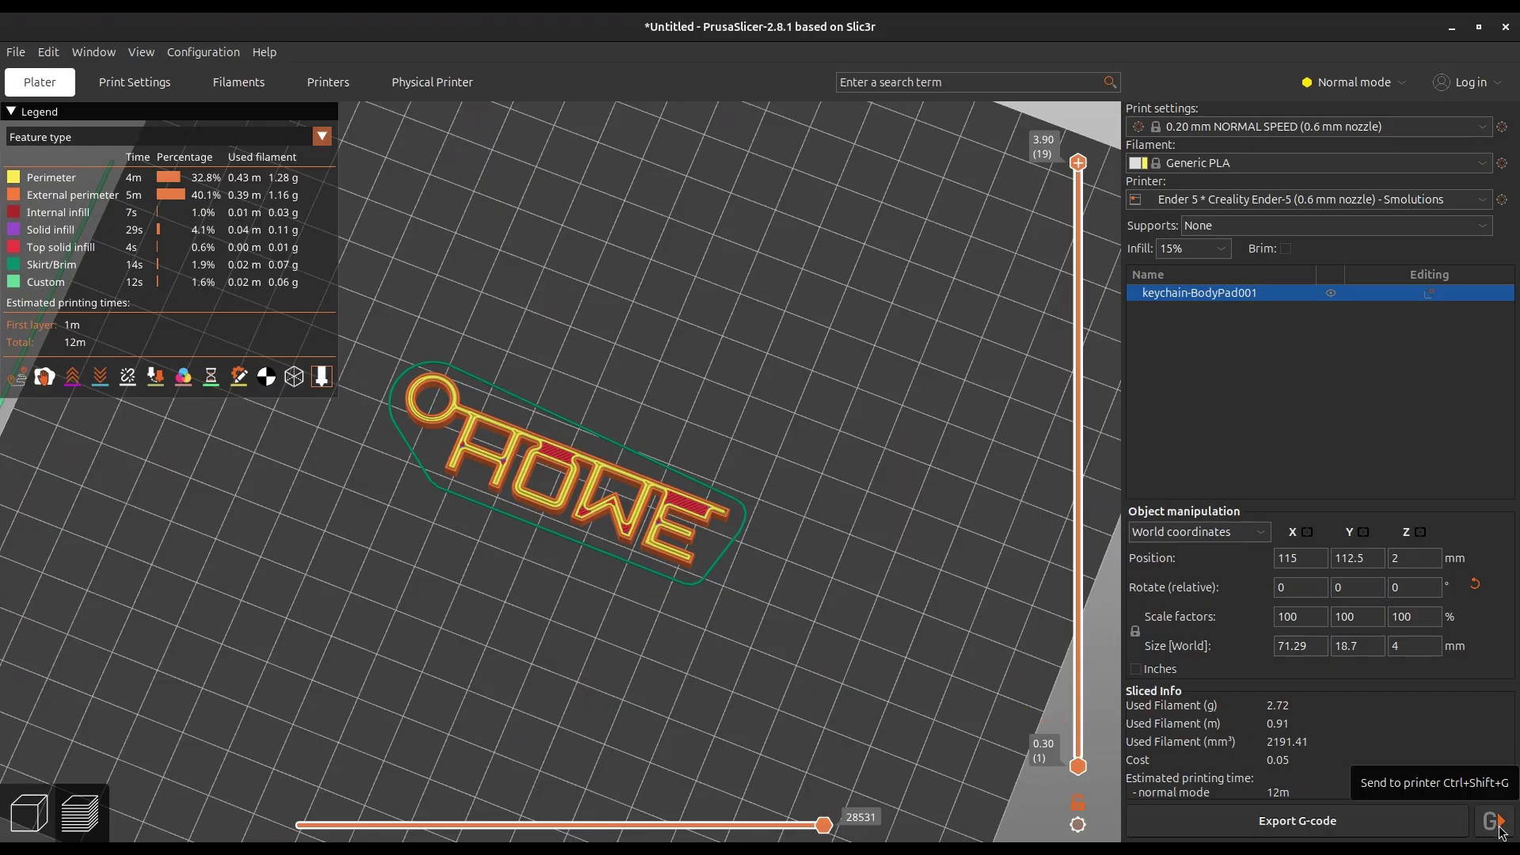
- Send the sliced keychain's G-code to the printer host under the suggested filename, uploading it and starting the print
scroll(761, 539, up, 3)
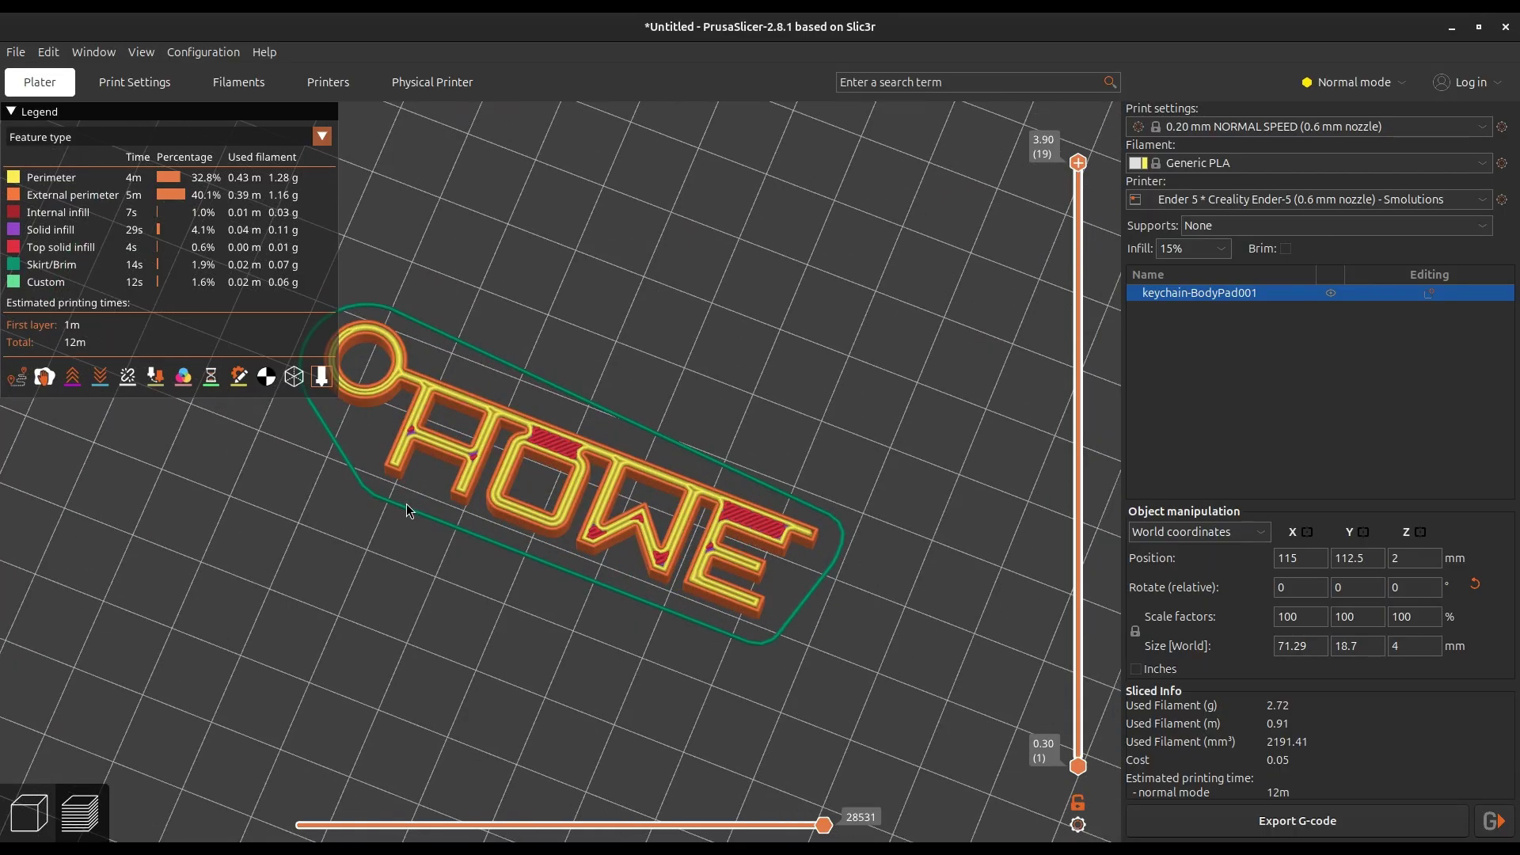
scroll(593, 437, down, 1)
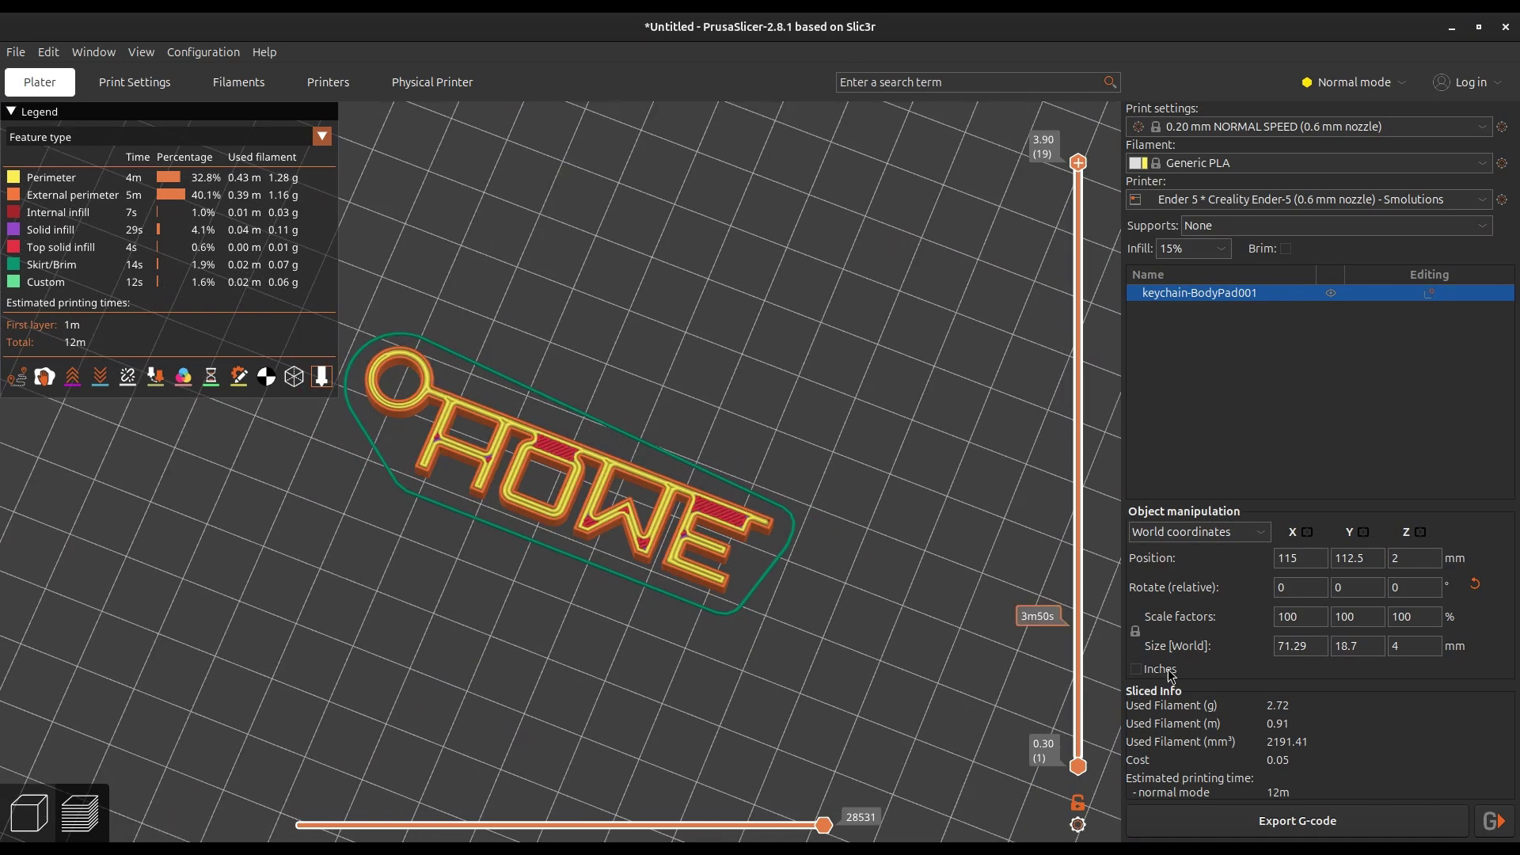
click(1494, 820)
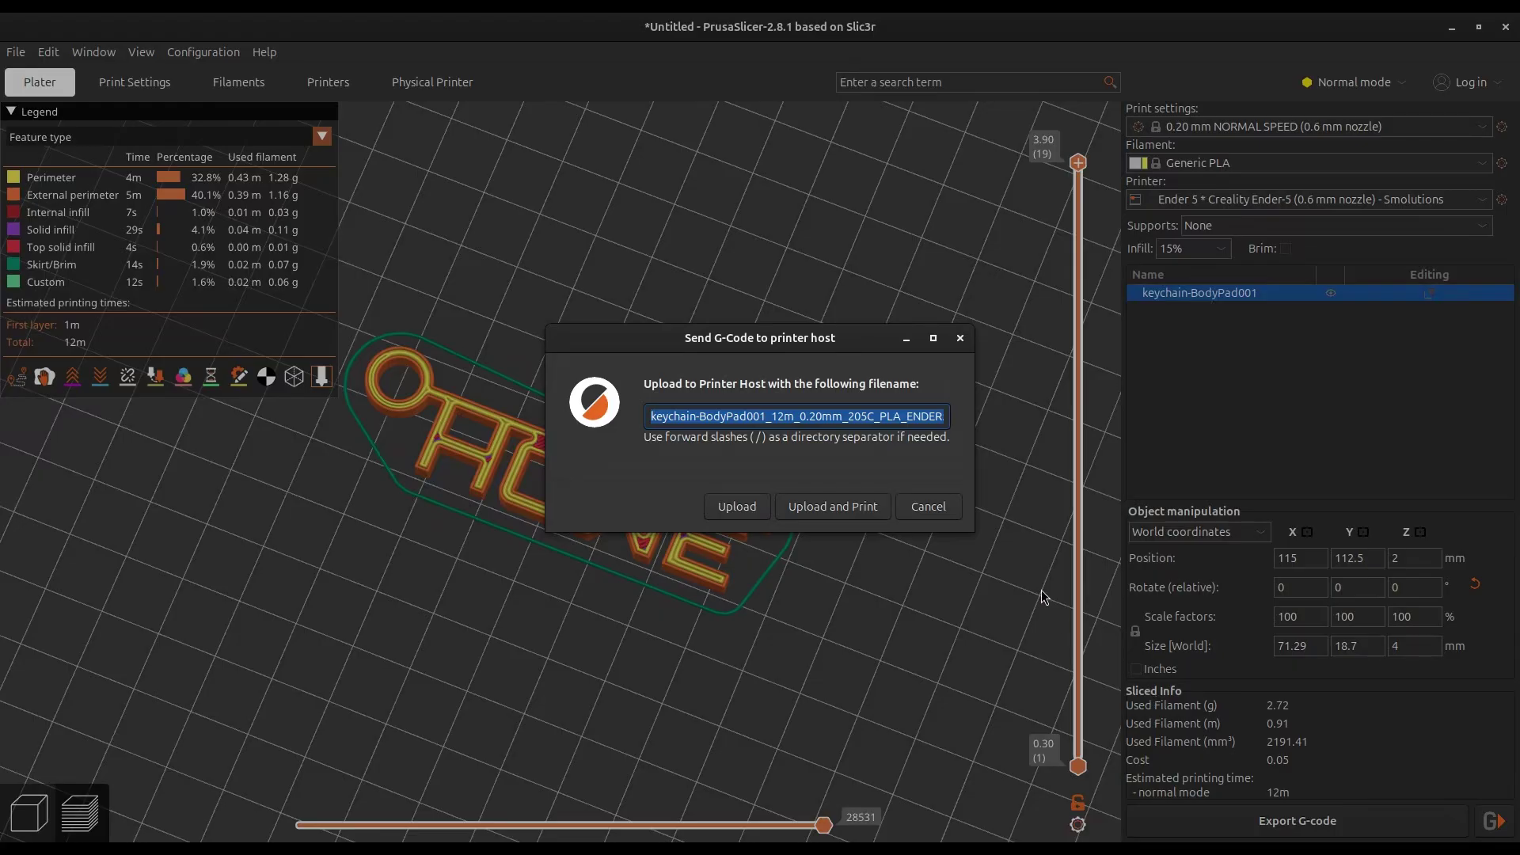
click(831, 507)
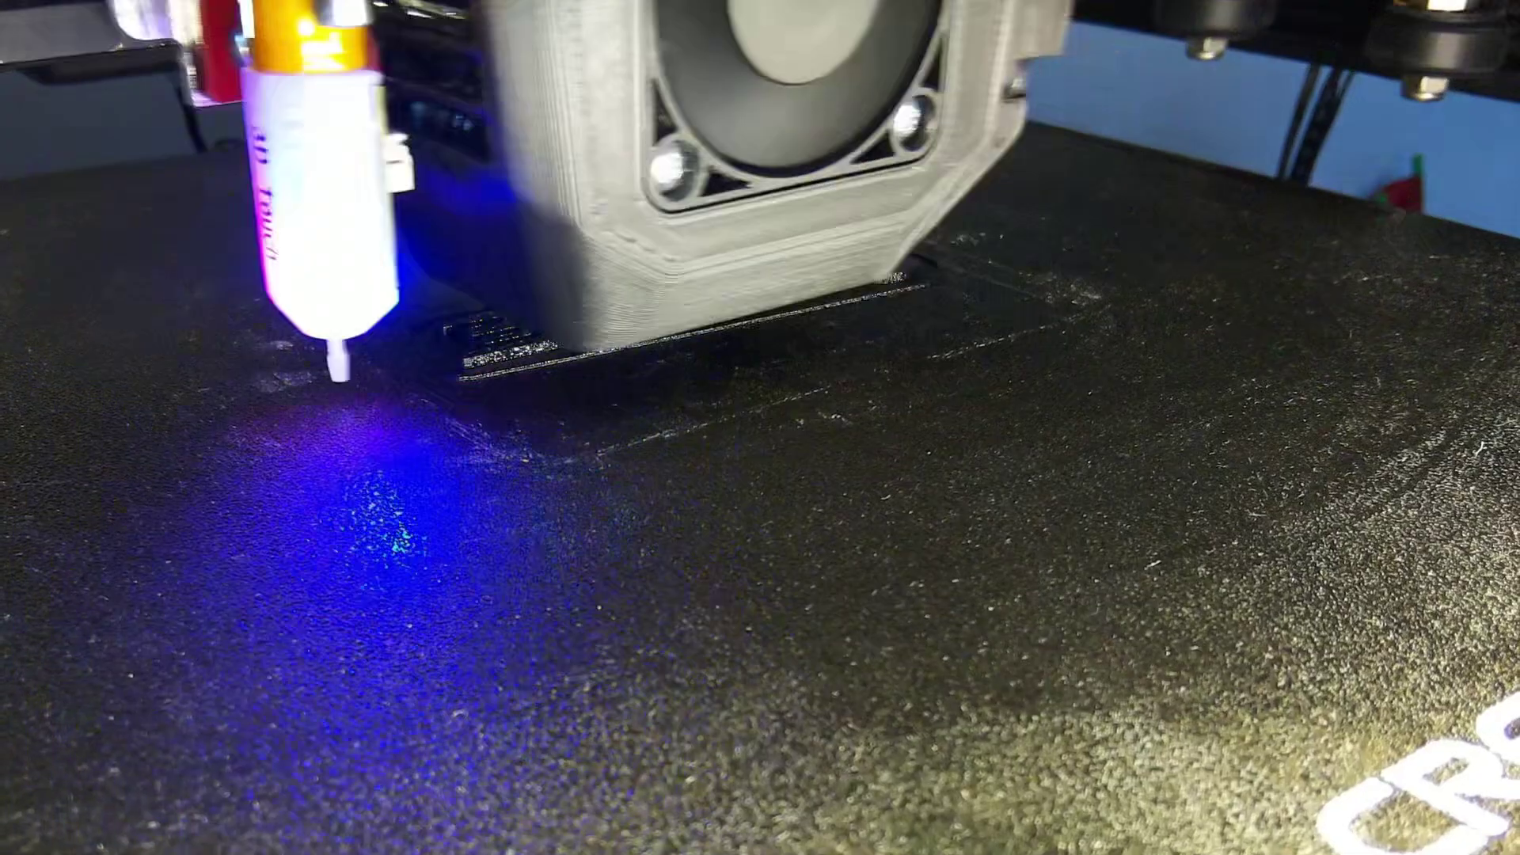